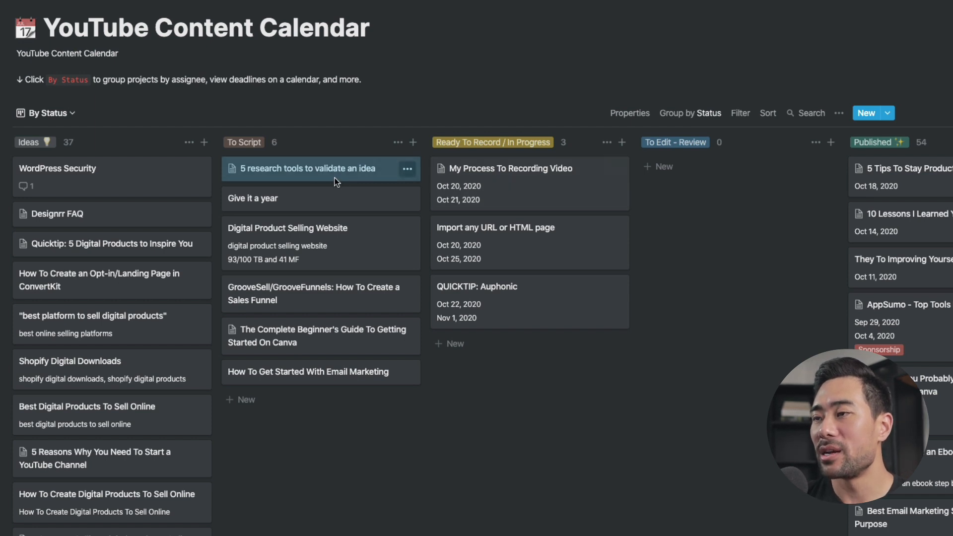
Move the "5 research tools to validate an idea" card from To Script to Ready To Record / In Progress and onward along the board
drag(335, 177, 506, 161)
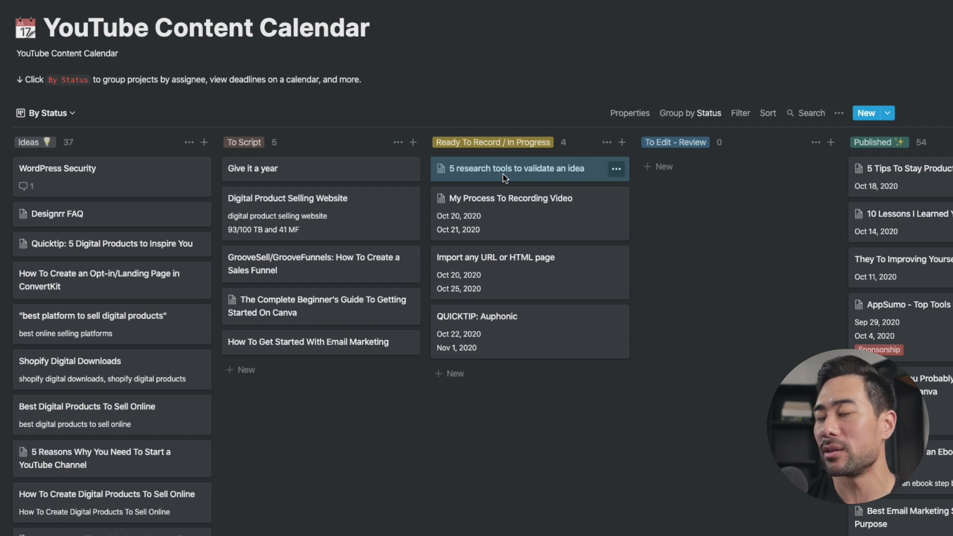
scroll(384, 175, right, 4)
drag(385, 175, 747, 165)
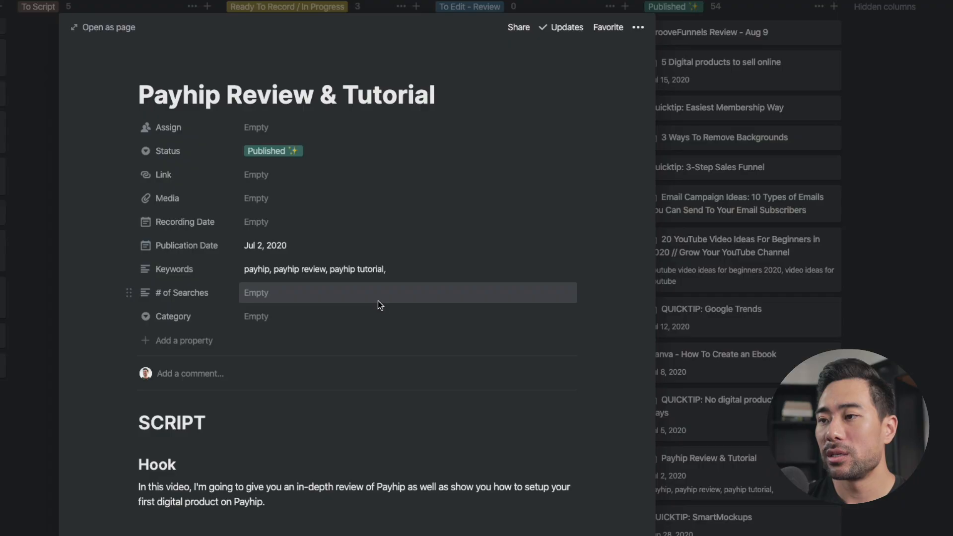
Review the Payhip Review & Tutorial script from its Hook and intro video marker through the Welcome Audience + Subscribe section
scroll(377, 301, down, 4)
scroll(377, 301, down, 2)
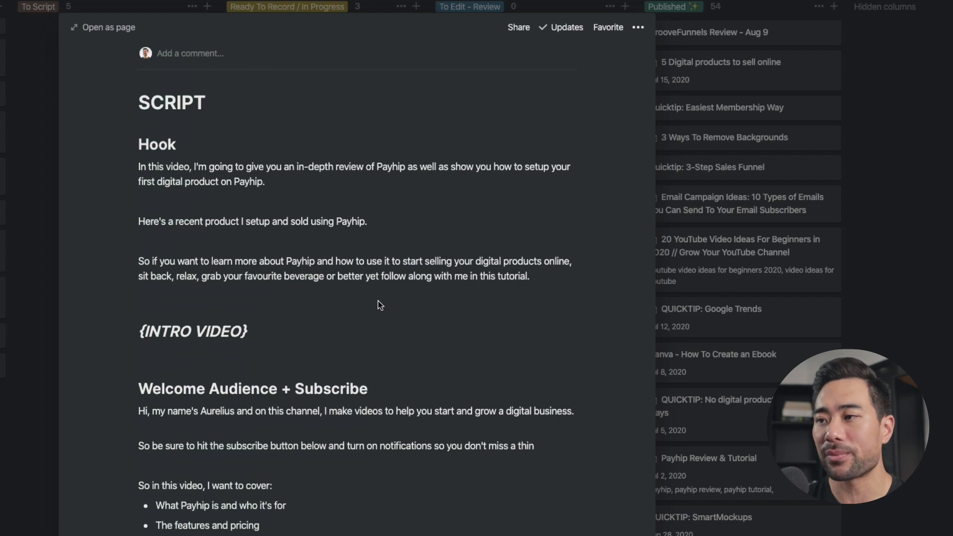
scroll(377, 301, down, 3)
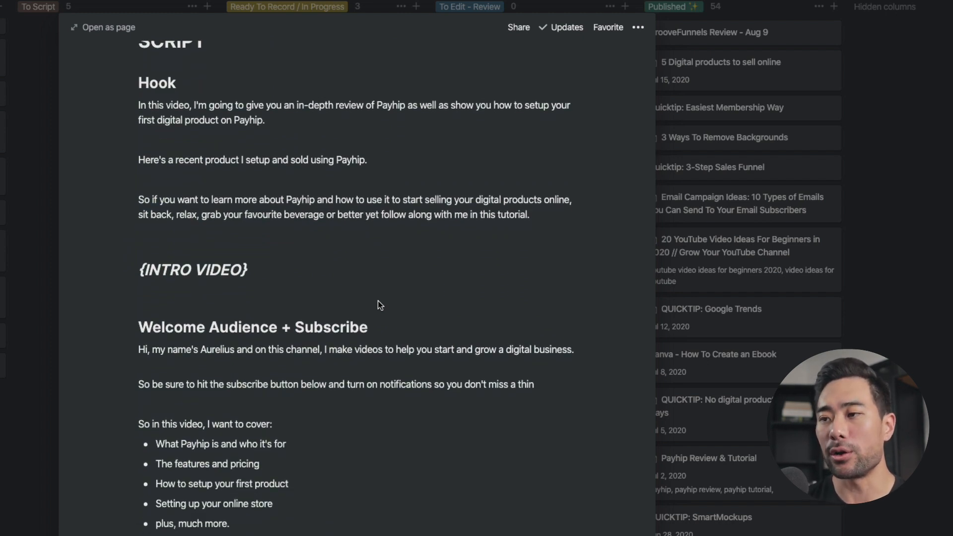
scroll(245, 275, down, 5)
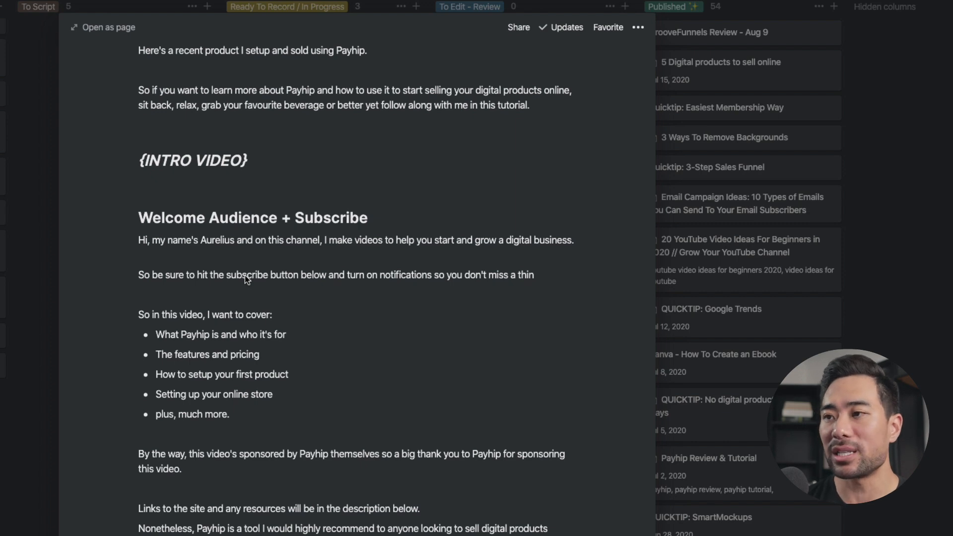
scroll(245, 275, down, 5)
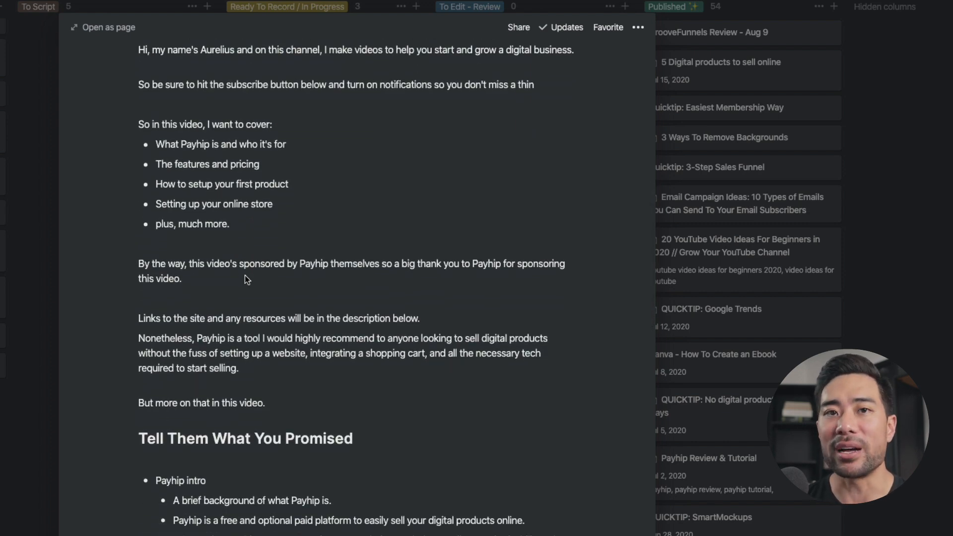
scroll(245, 275, up, 10)
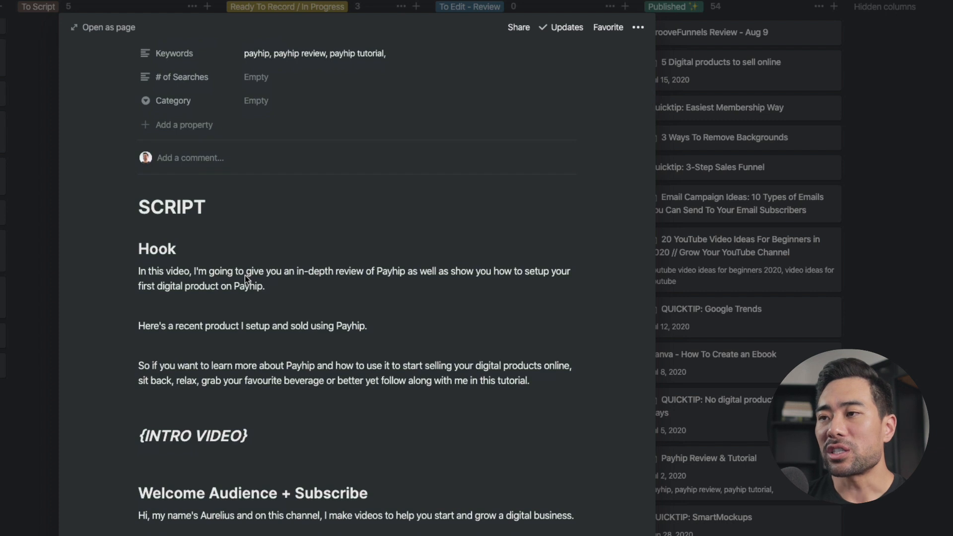
scroll(245, 275, down, 1)
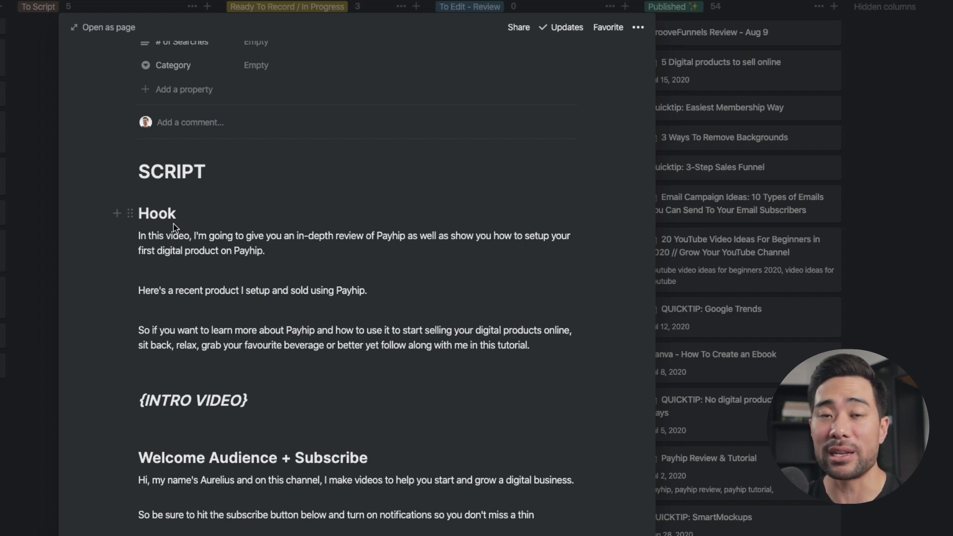
scroll(174, 226, down, 5)
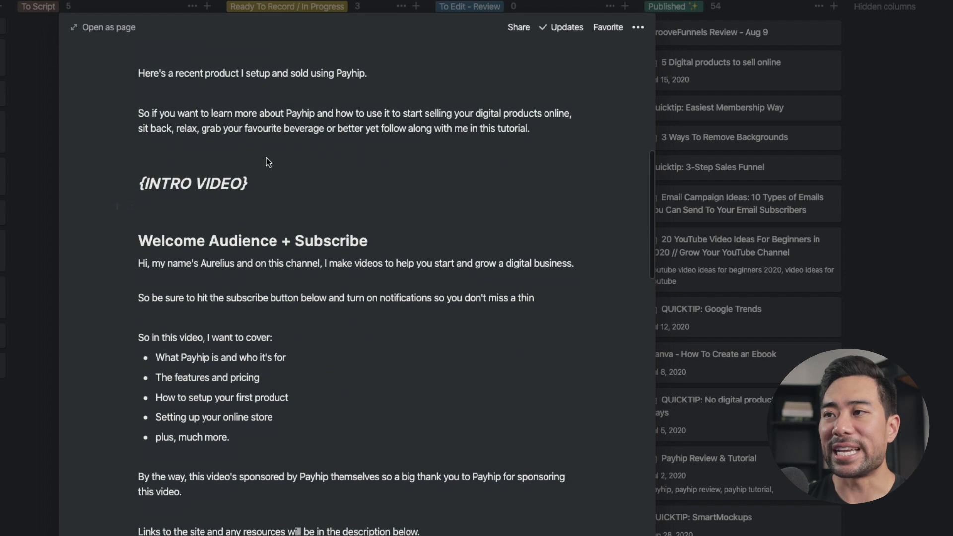
drag(64, 175, 97, 174)
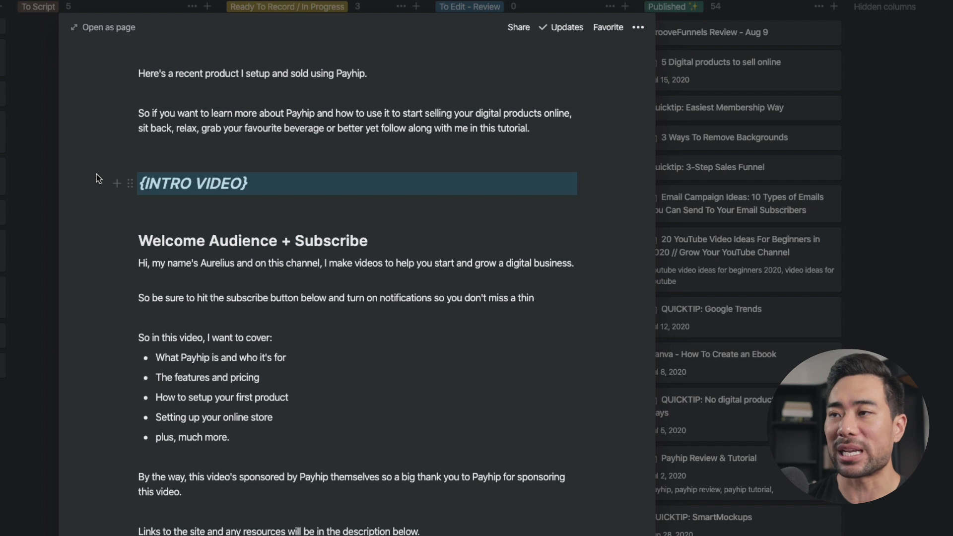
click(205, 184)
scroll(239, 184, down, 1)
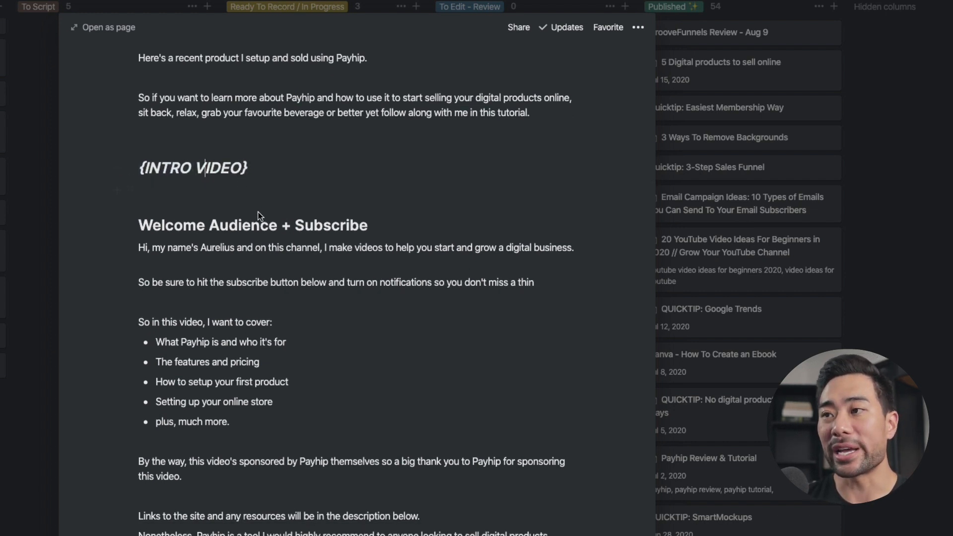
scroll(273, 287, down, 2)
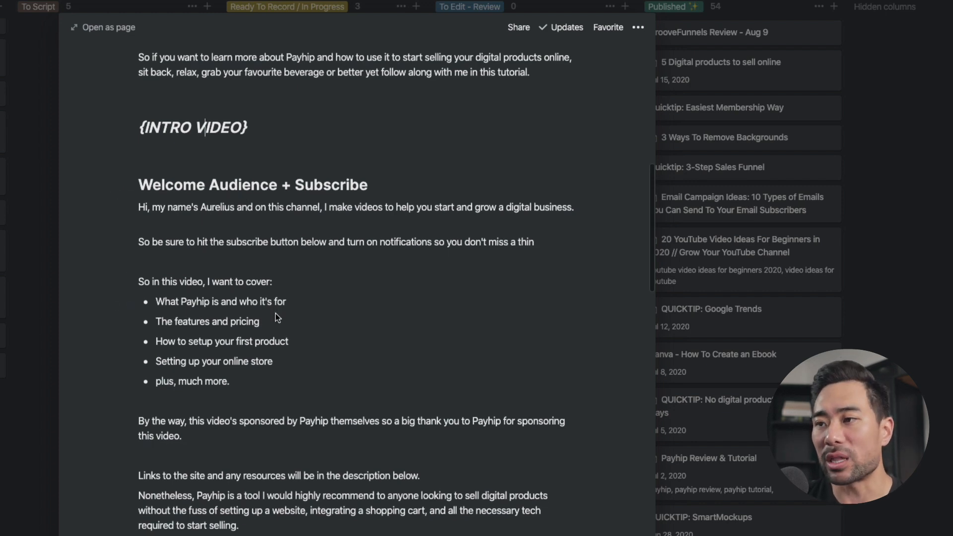
Examine the rest of the Payhip script, from Tell Them What You Promised through the Conclusion / Verdict, Engagement Involvement and Call To Action sections
scroll(275, 314, down, 15)
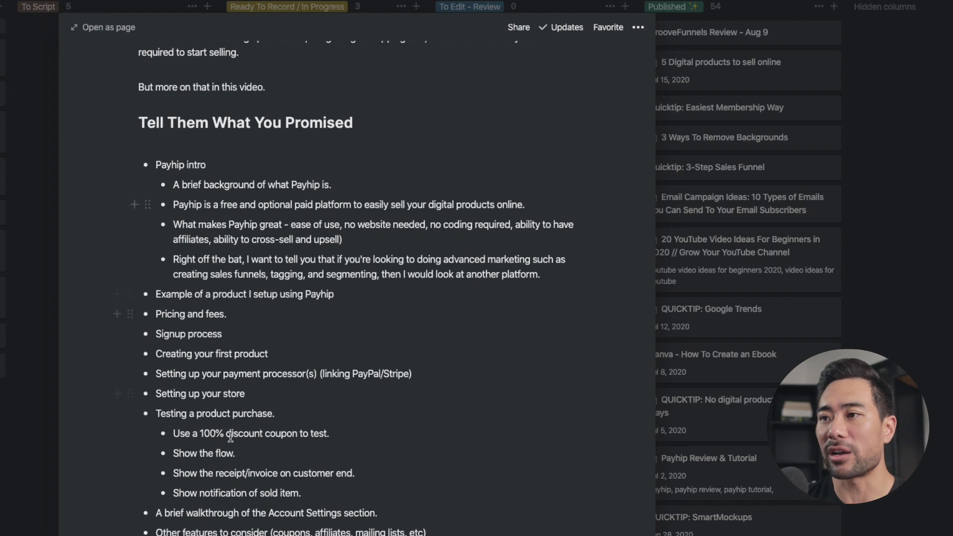
scroll(243, 243, down, 14)
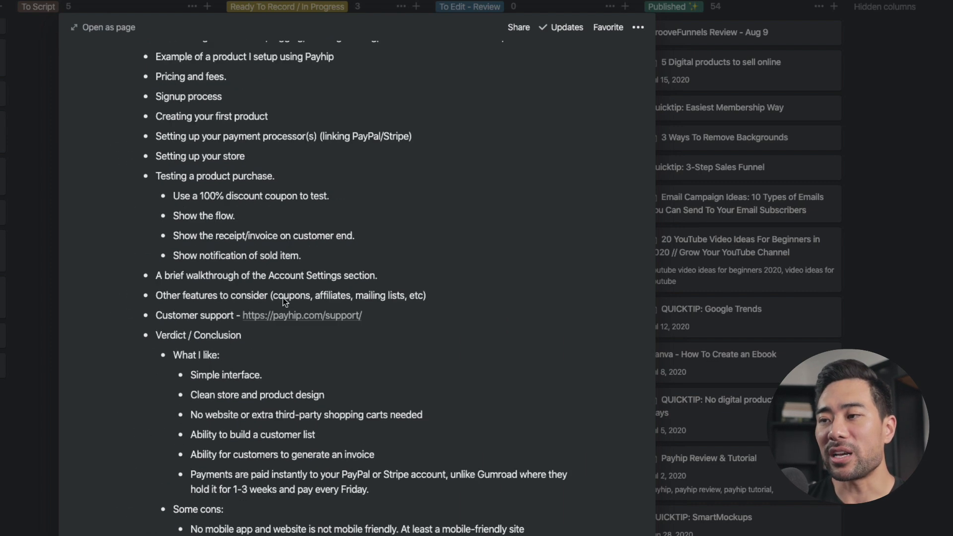
scroll(283, 298, down, 3)
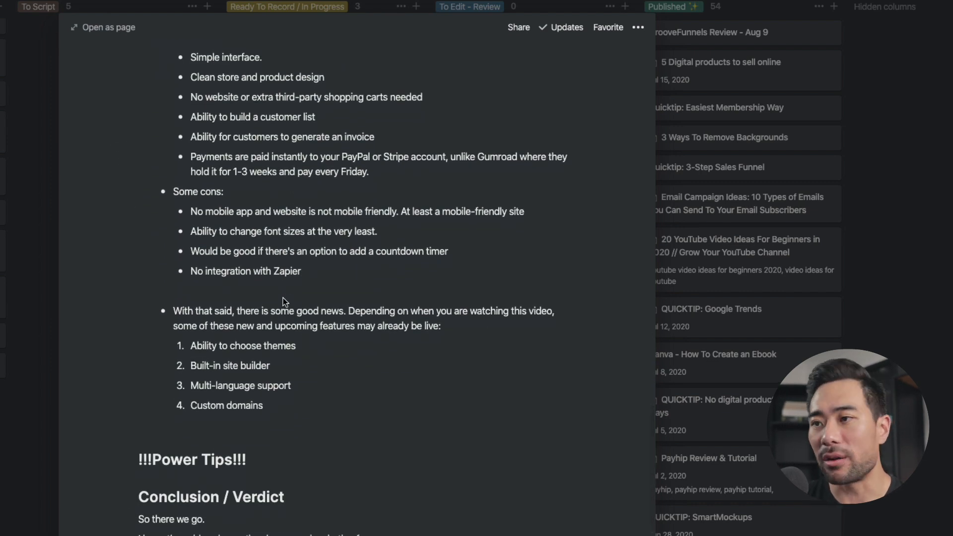
scroll(284, 301, down, 6)
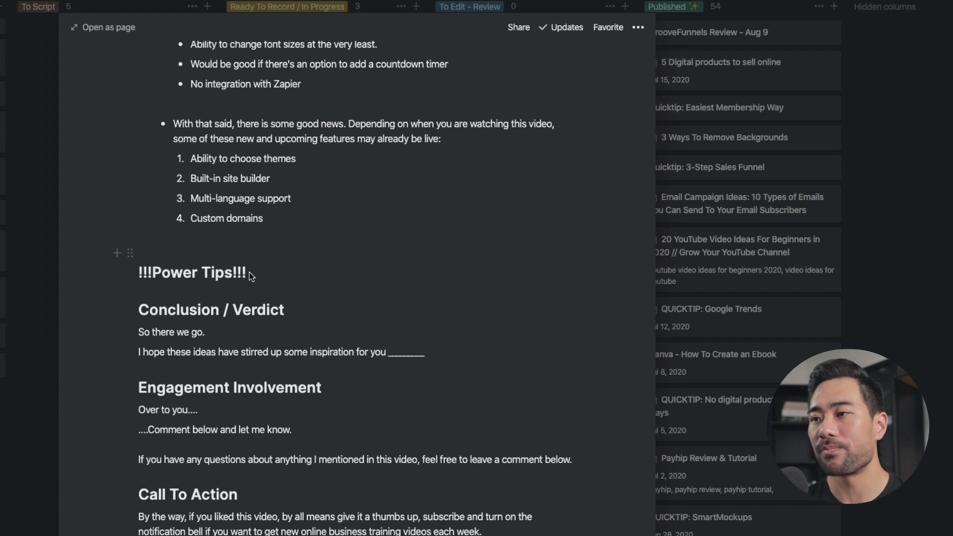
click(266, 331)
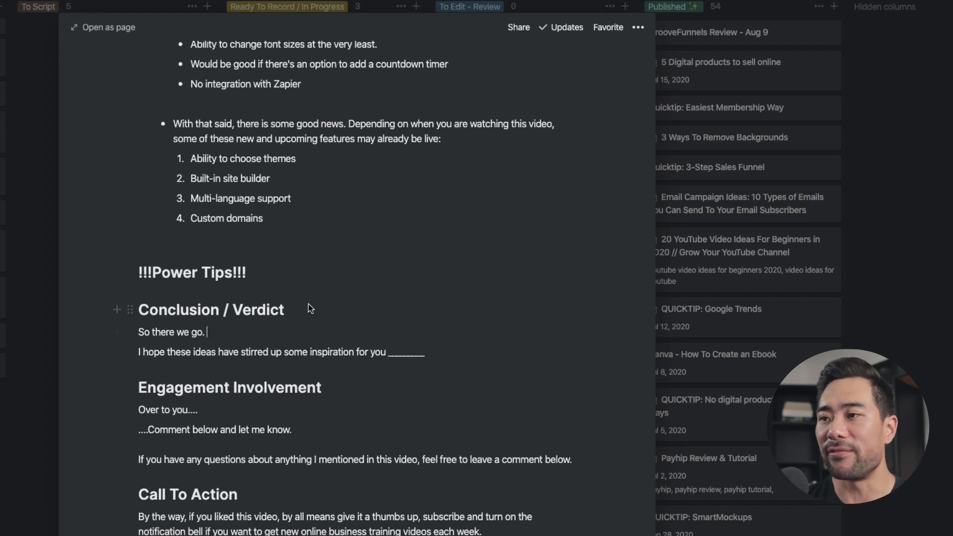
drag(309, 304, 232, 308)
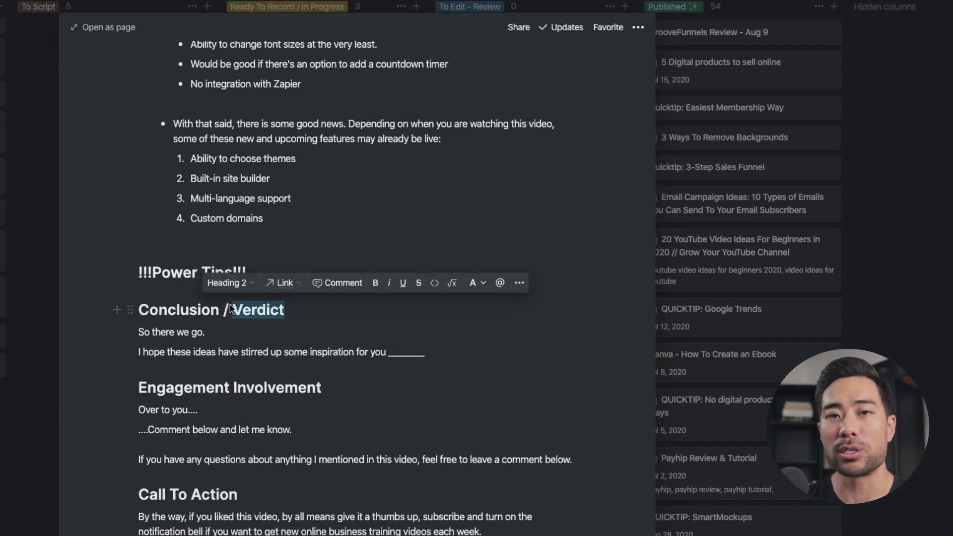
click(308, 439)
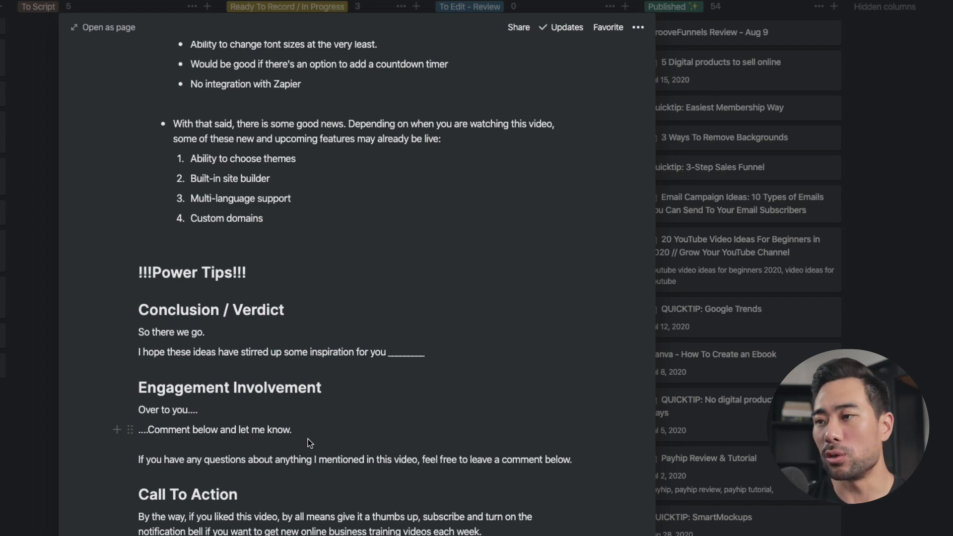
scroll(308, 439, down, 3)
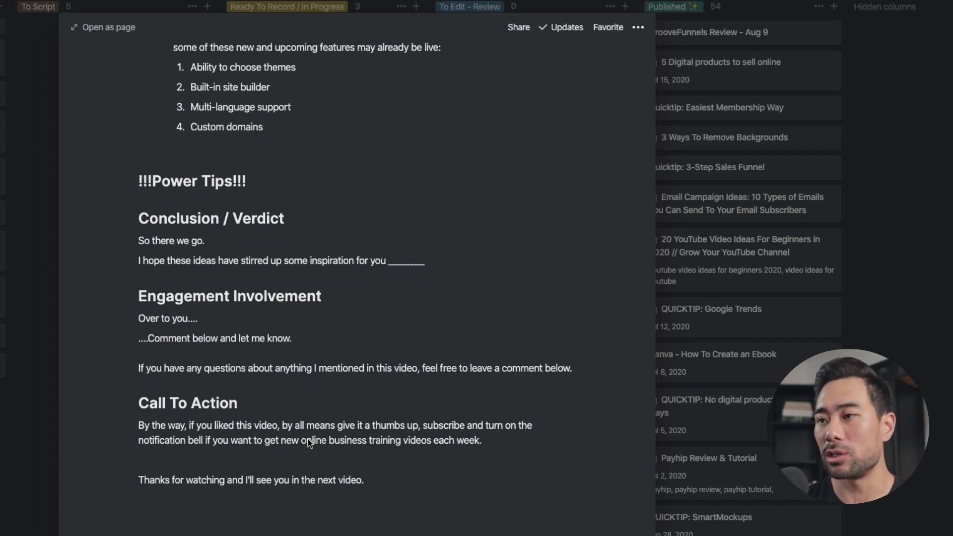
click(253, 404)
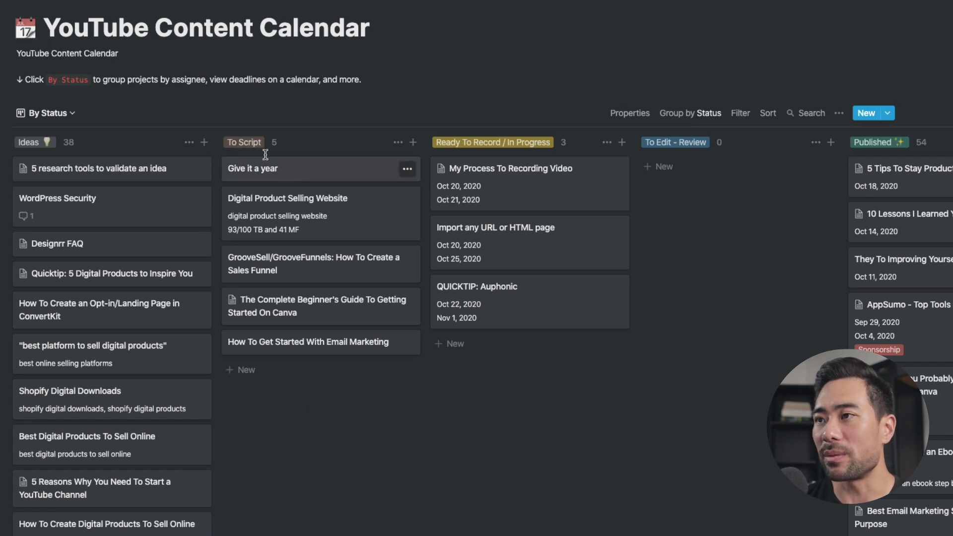
Add a card named "Demo" to the To Script column and fill its page with the {VIDEO TEMPLATE} template
click(412, 144)
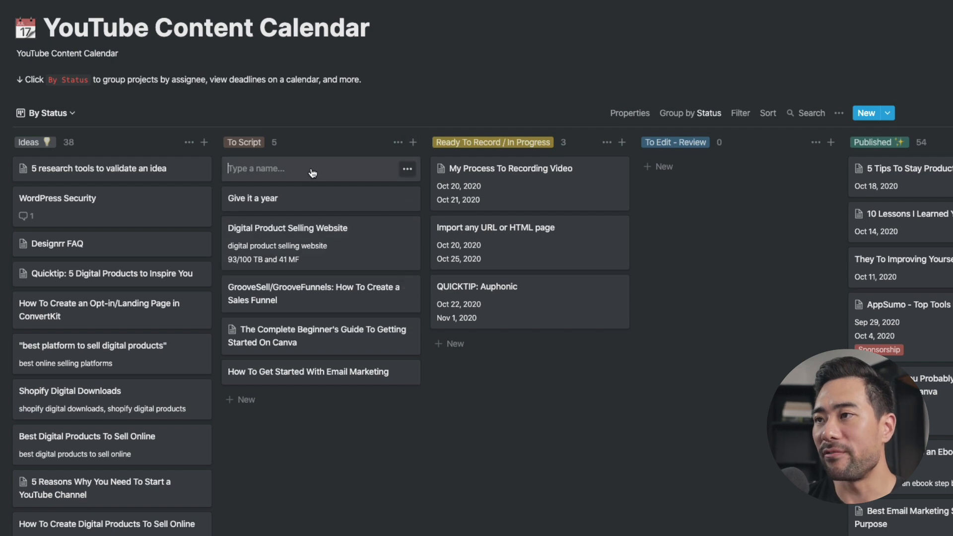
text(Demo)
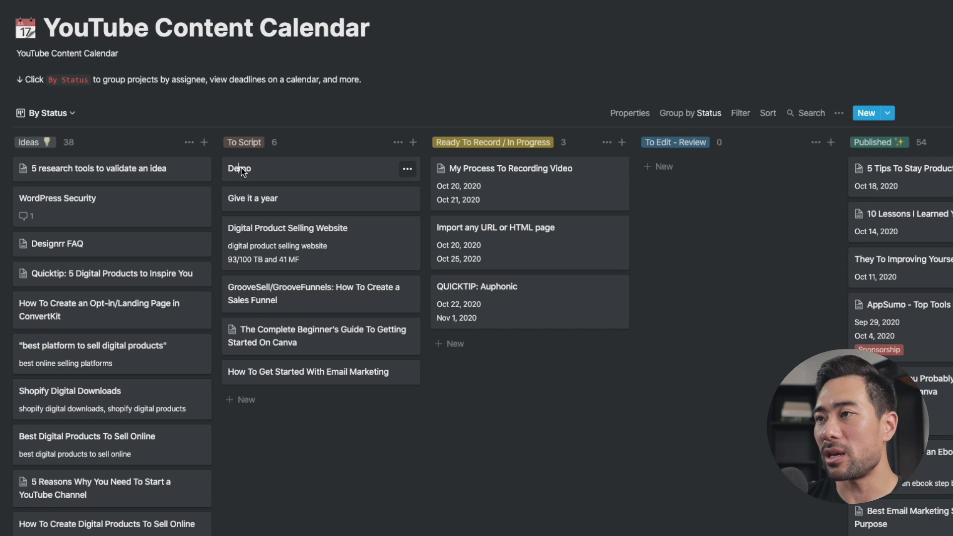
click(406, 444)
click(296, 177)
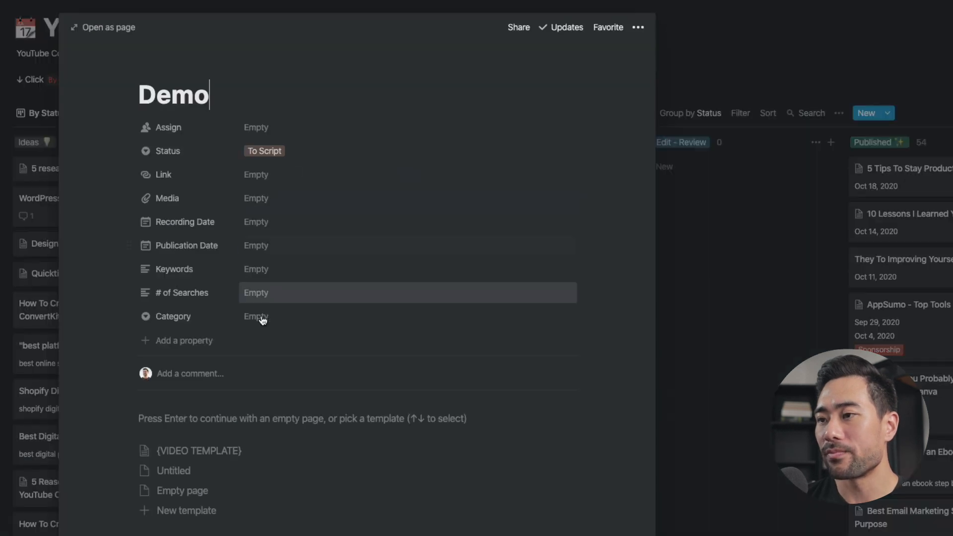
click(207, 454)
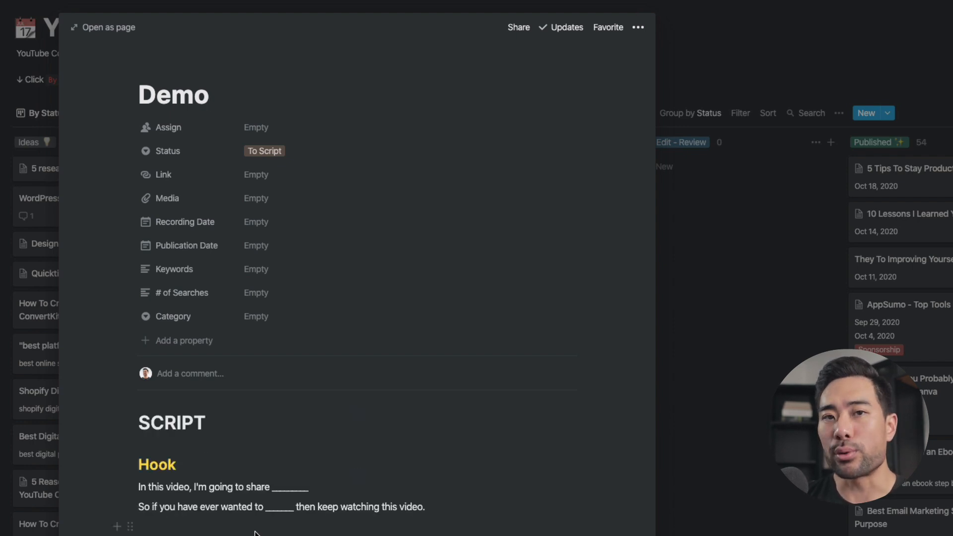
Look through the script template sections on the Demo page, from Hook to Call To Action
scroll(255, 534, down, 15)
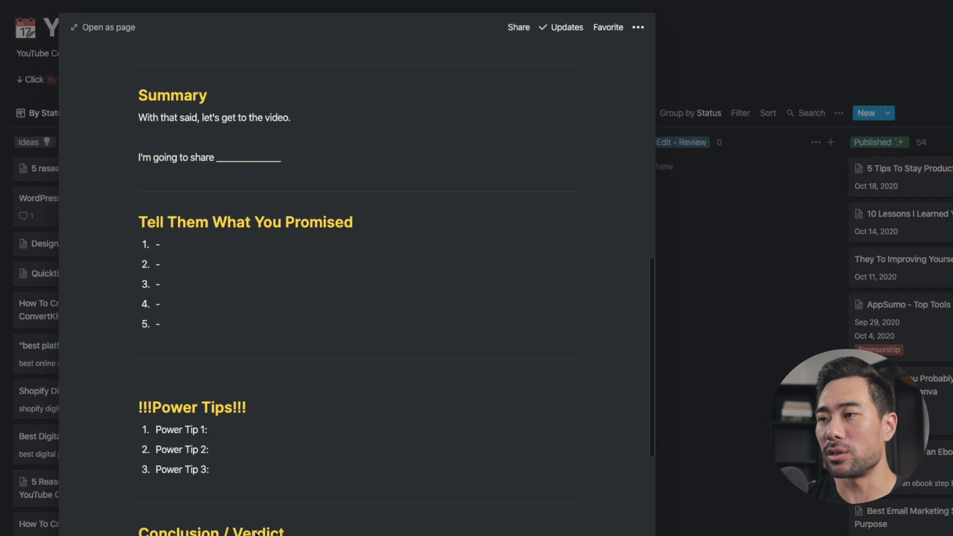
scroll(255, 532, down, 3)
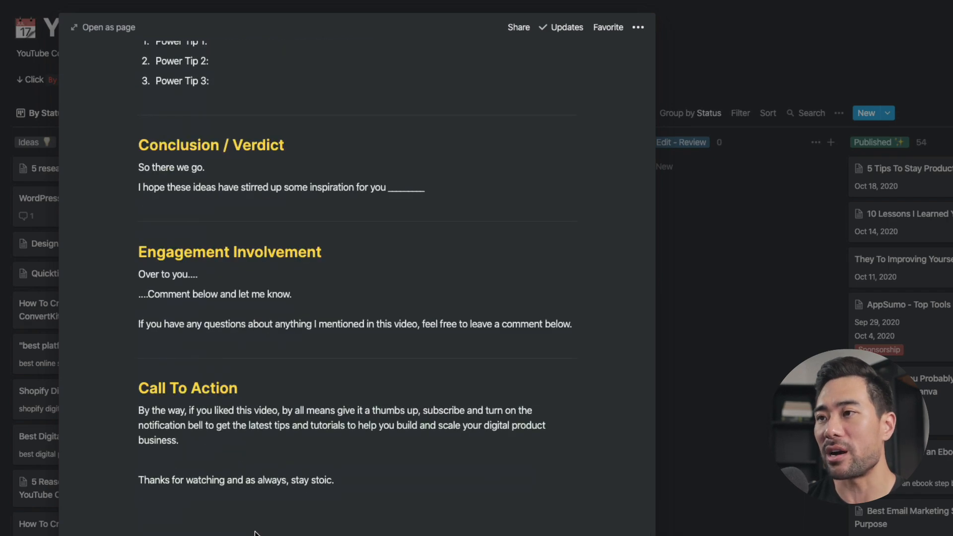
scroll(256, 516, up, 8)
scroll(278, 518, up, 8)
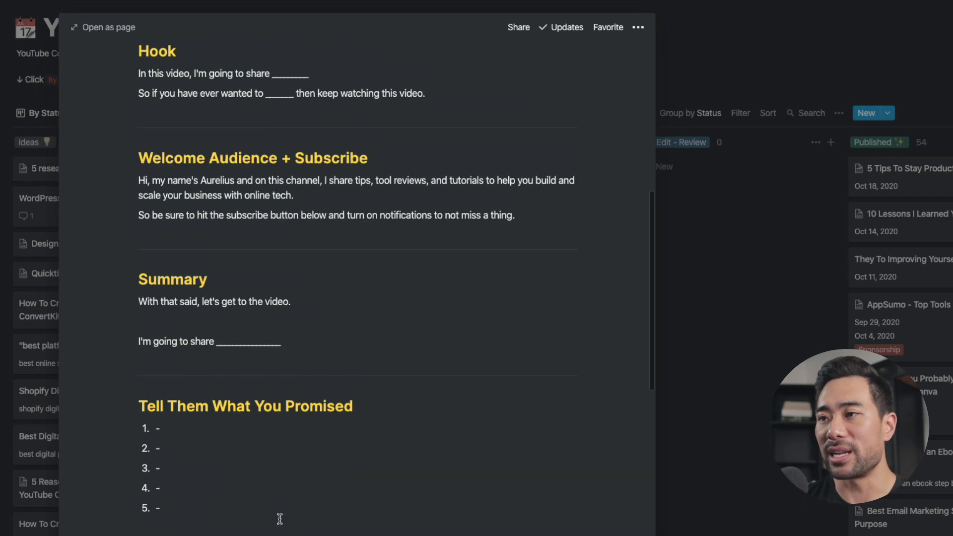
scroll(280, 521, down, 2)
scroll(279, 519, up, 6)
scroll(280, 519, down, 7)
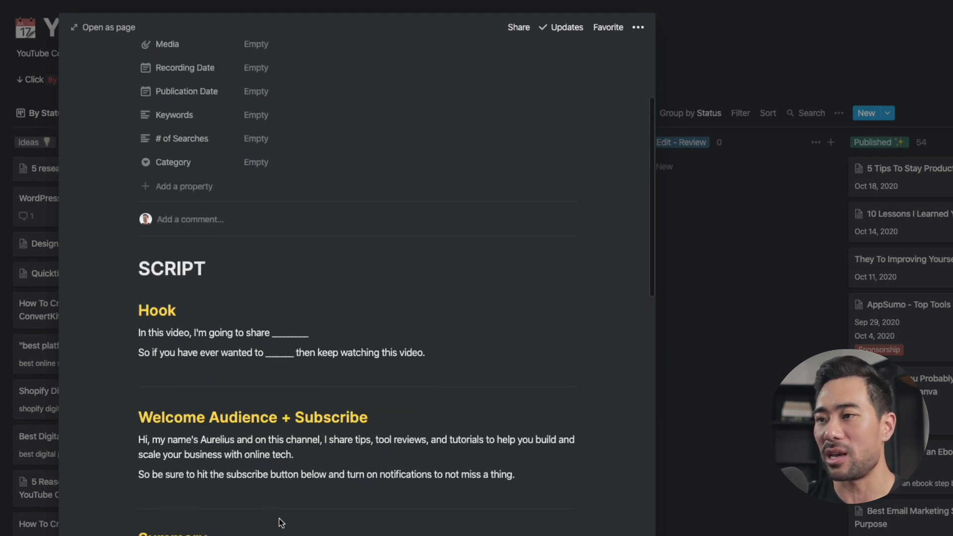
scroll(281, 522, down, 1)
scroll(281, 522, up, 6)
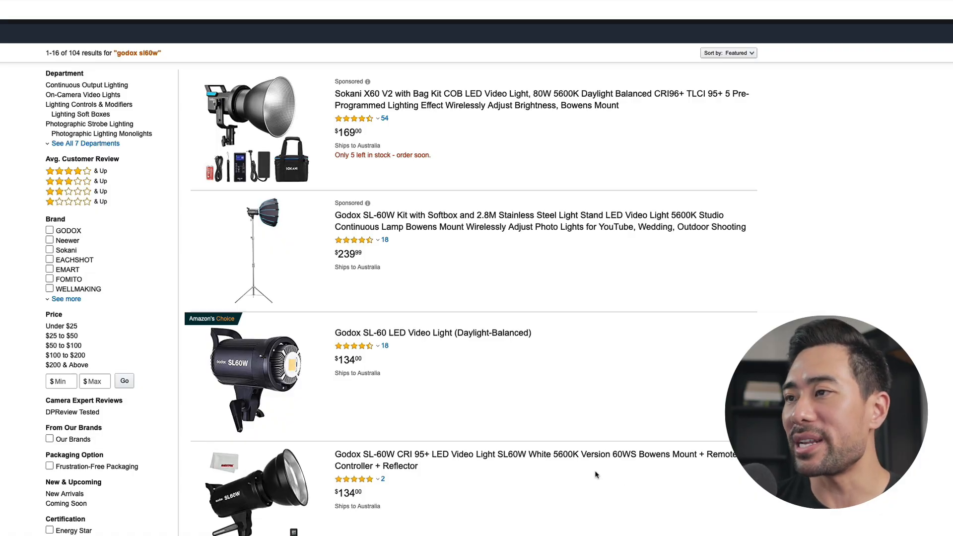
Browse the Amazon search results for "godox sl60w" to compare the listed LED video lights and kits
scroll(619, 476, down, 2)
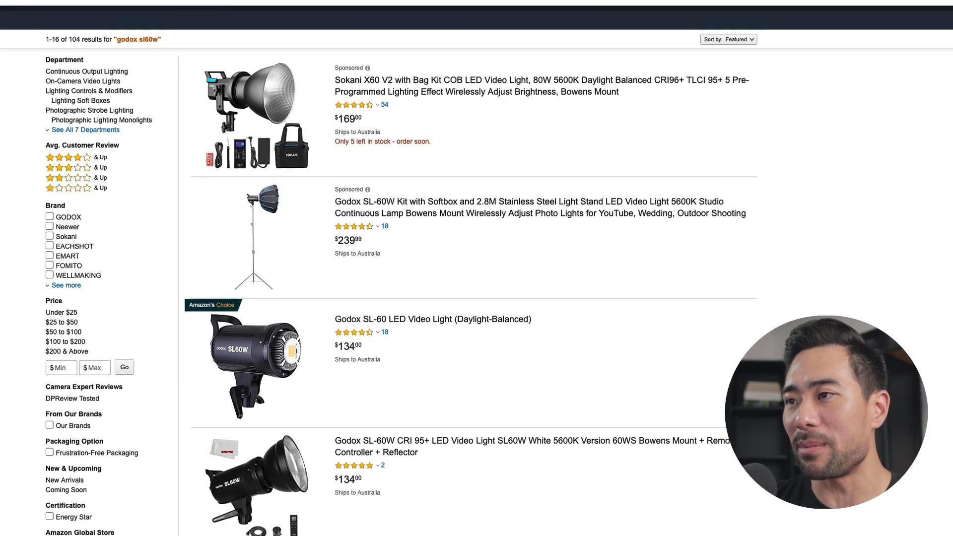
scroll(497, 297, down, 2)
scroll(476, 268, down, 8)
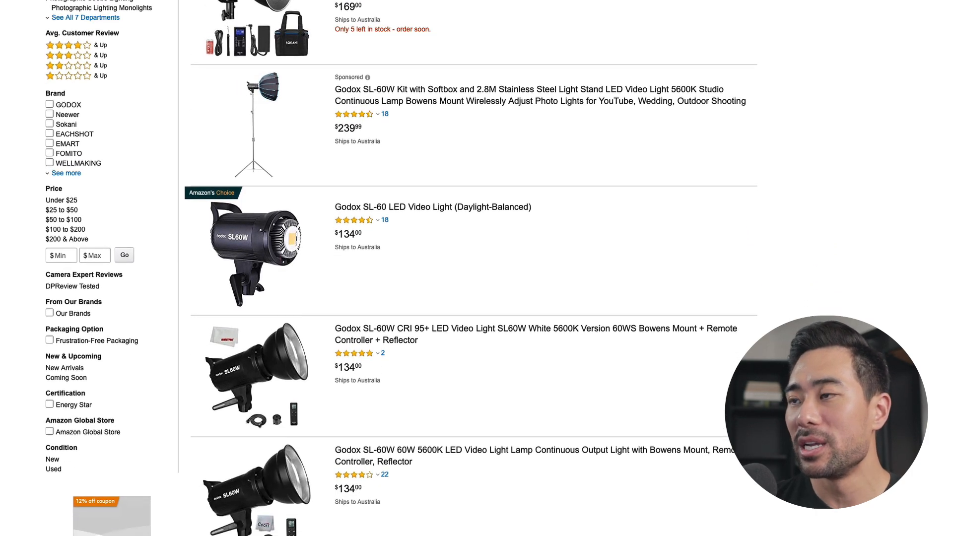
scroll(476, 268, up, 10)
scroll(477, 268, down, 20)
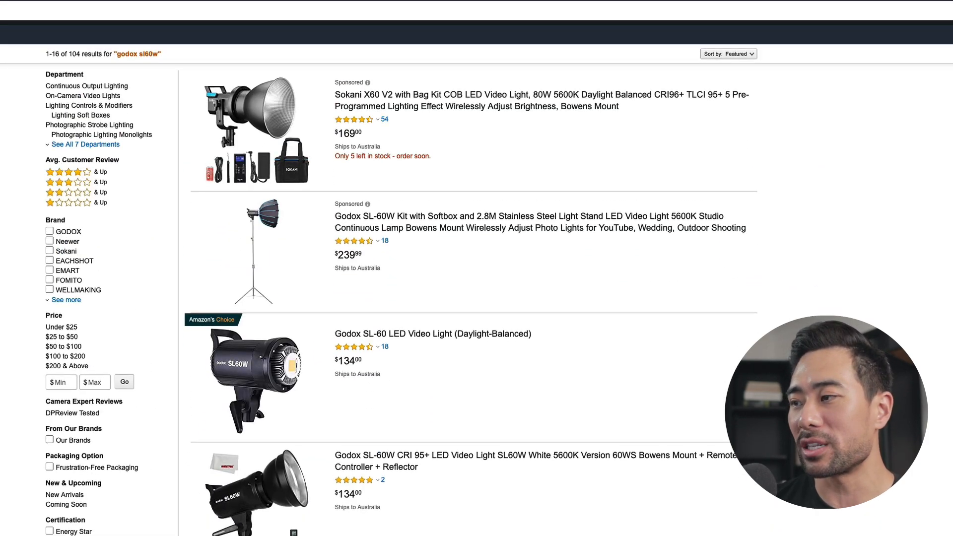
scroll(477, 268, down, 3)
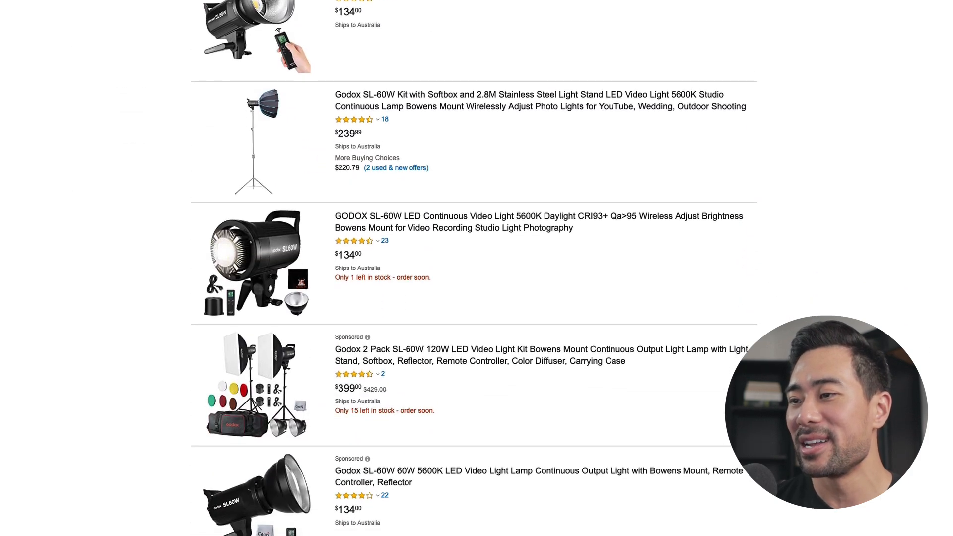
scroll(476, 268, up, 8)
scroll(476, 268, up, 6)
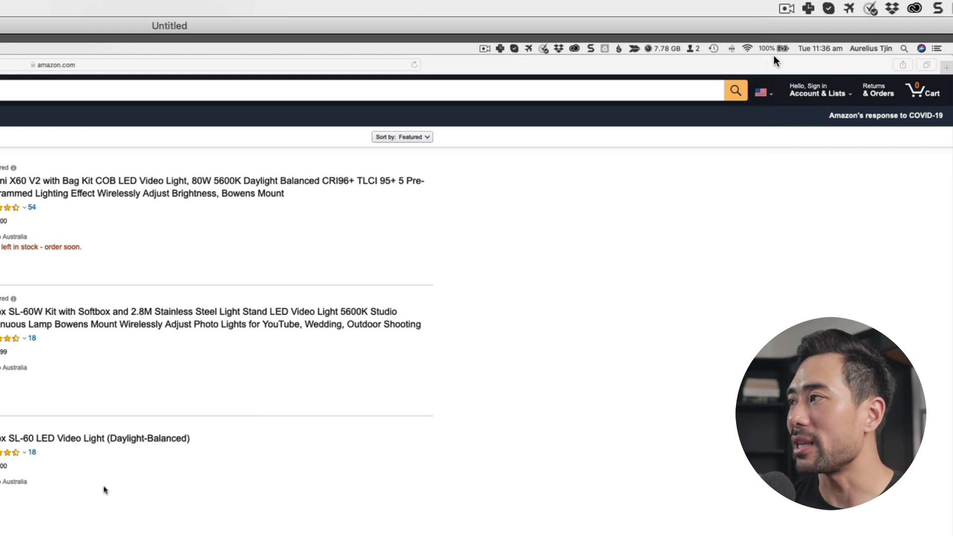
Look at the ScreenFlow recording options, such as Stop Record, Pause and Add Marker
click(787, 8)
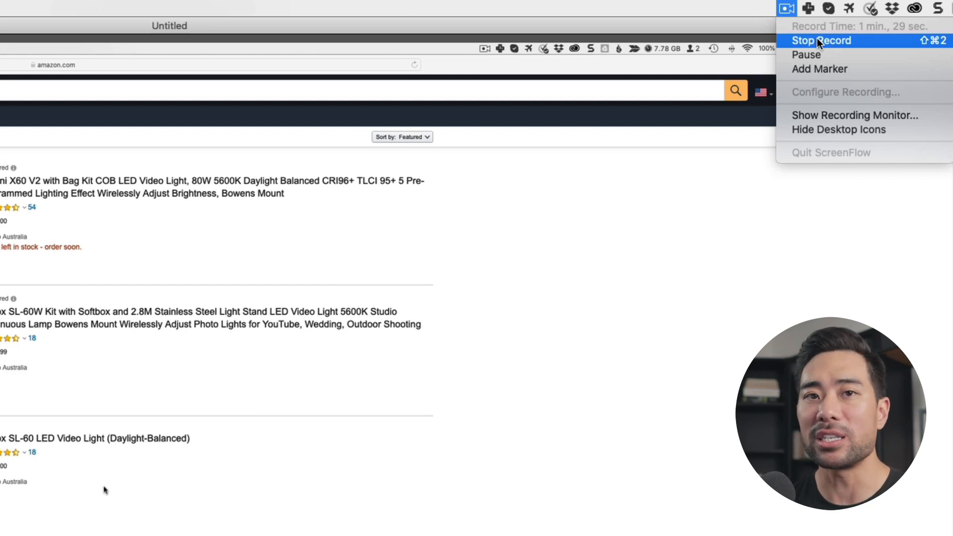
click(787, 10)
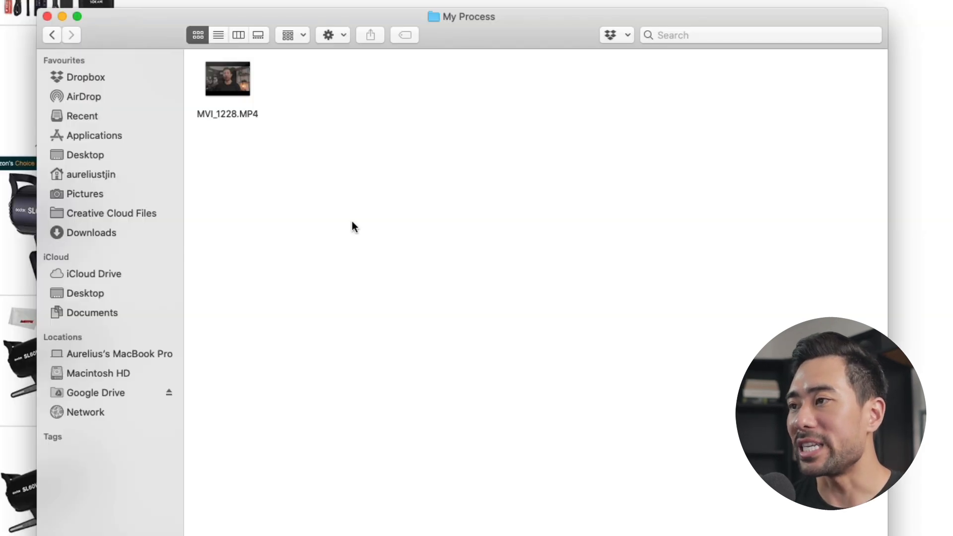
Import MVI_1228.MP4 from the My Process folder into the Demo project in Premiere Pro
click(239, 119)
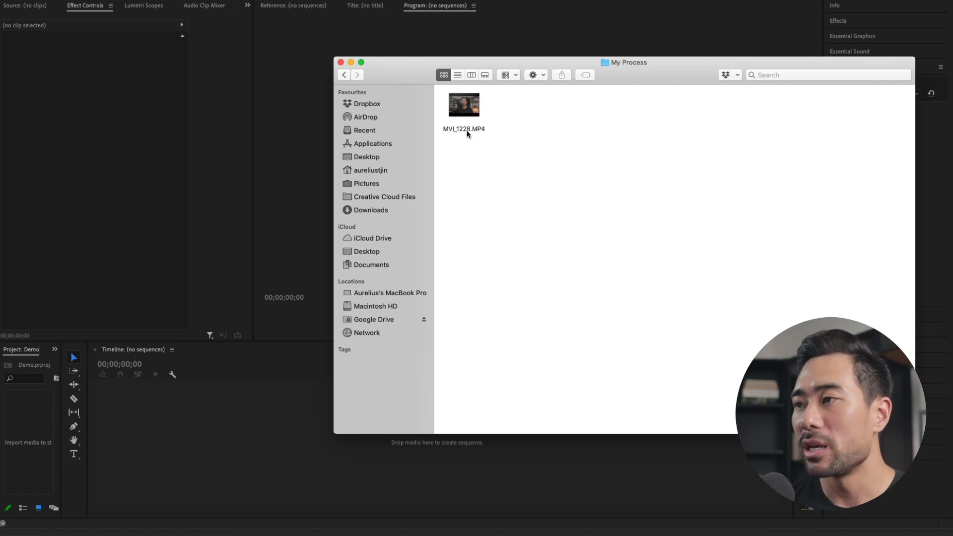
click(467, 130)
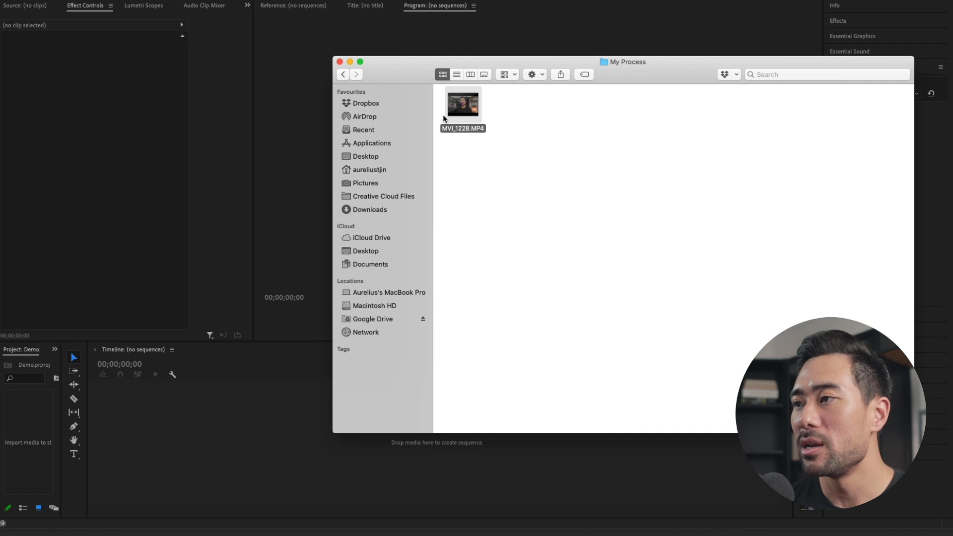
drag(470, 114, 35, 441)
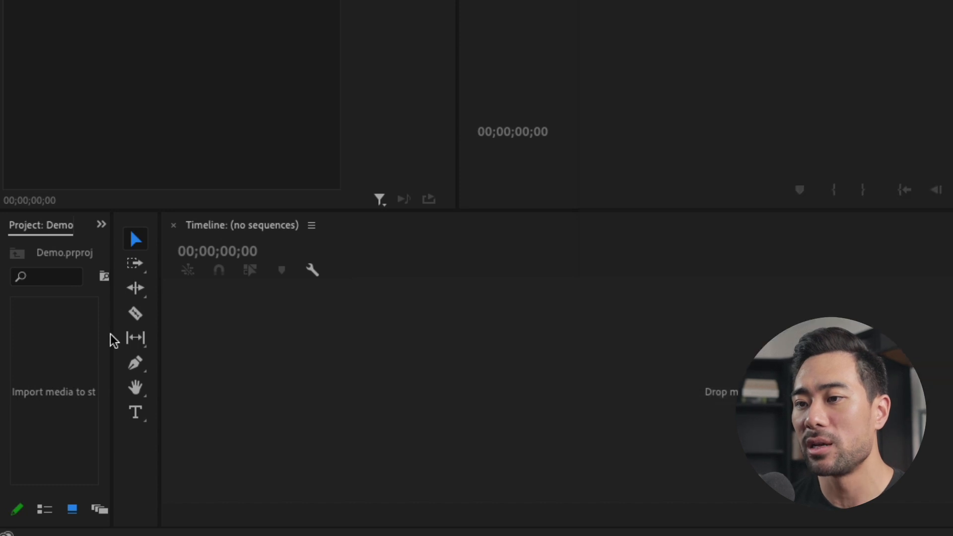
Widen the project media area and create a sequence from MVI_1228.MP4 on the empty timeline
drag(111, 338, 264, 343)
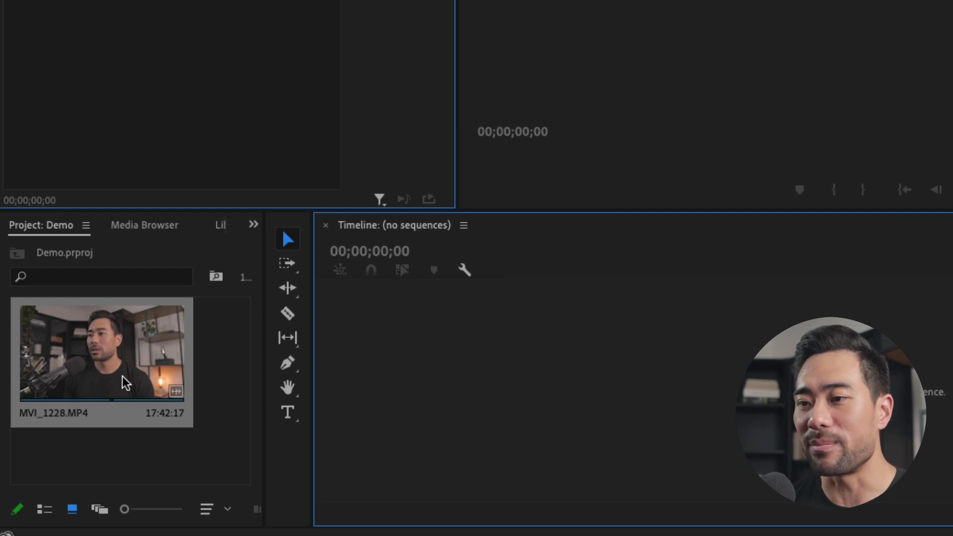
drag(125, 382, 445, 379)
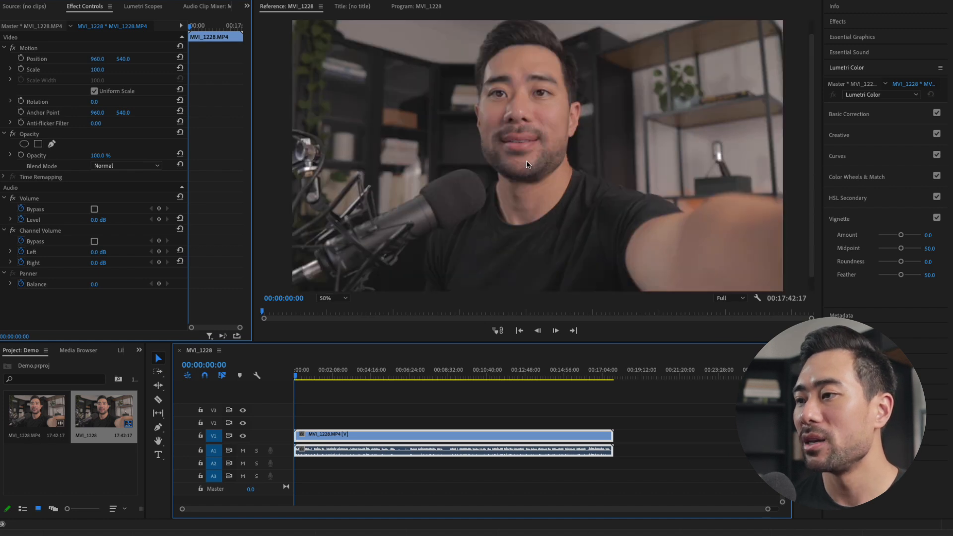
click(363, 423)
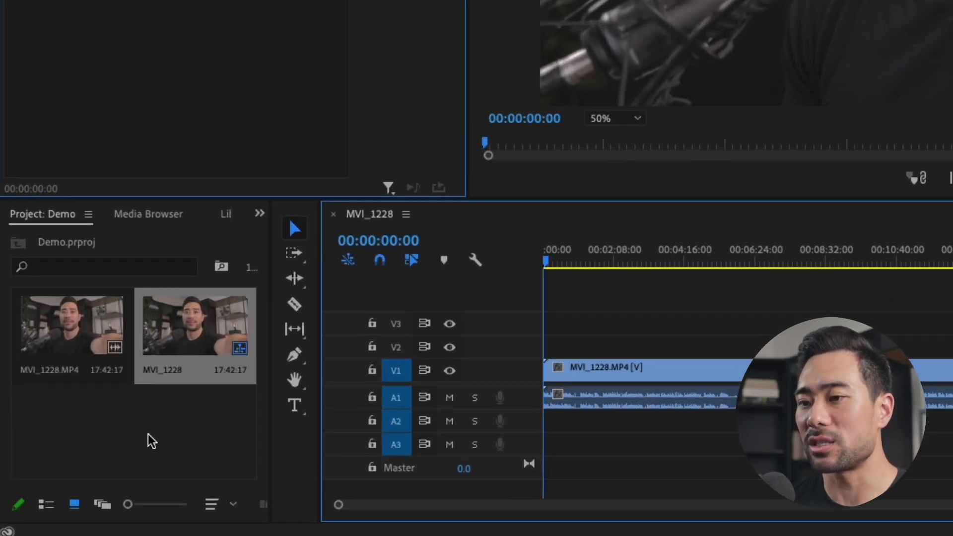
Create an adjustment layer in the project at 1920 x 1080, 29.97 fps Non-Drop-Frame, with square pixels
right_click(150, 437)
mouse_move(249, 412)
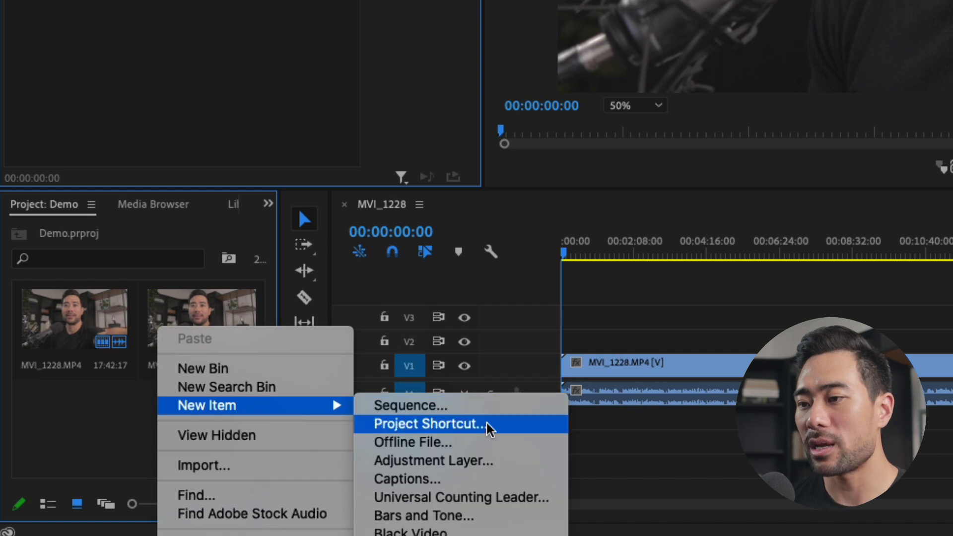
click(462, 459)
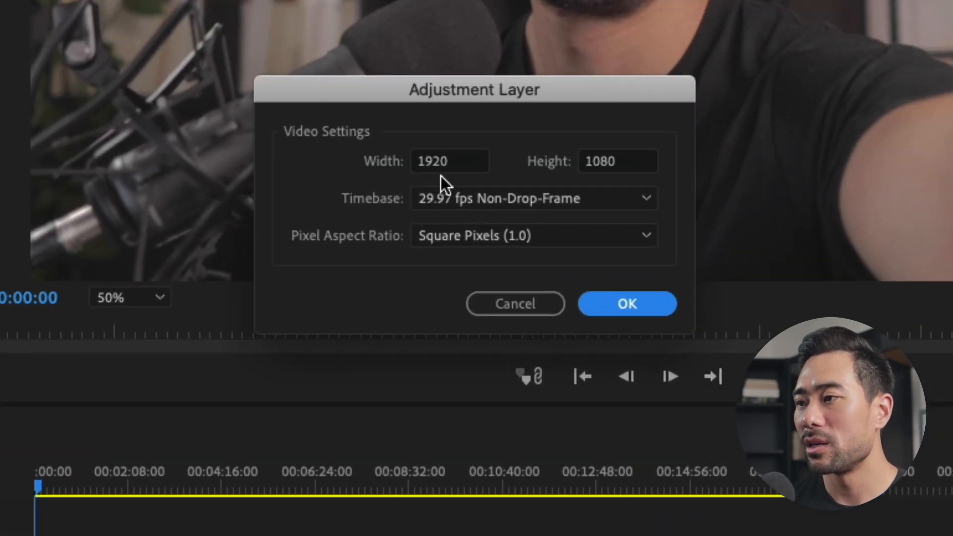
click(450, 151)
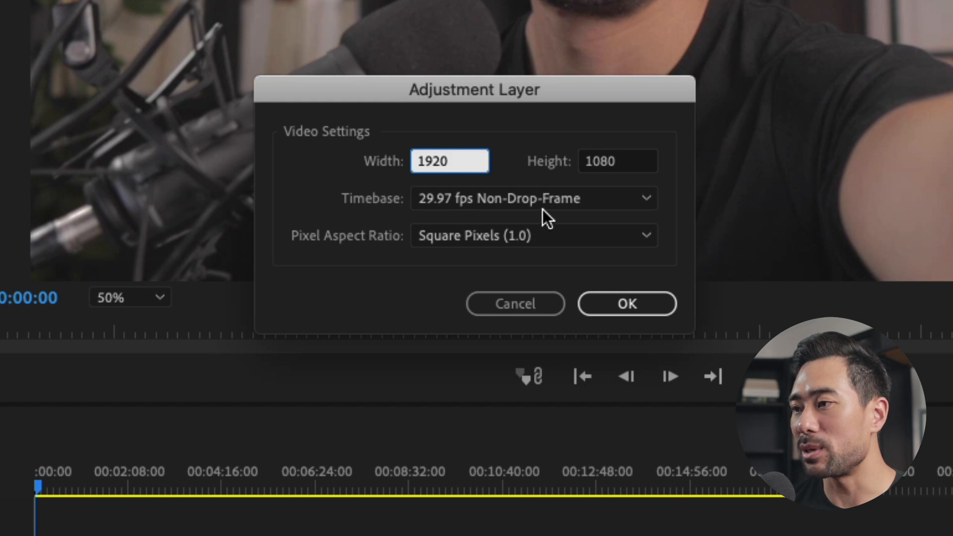
click(614, 303)
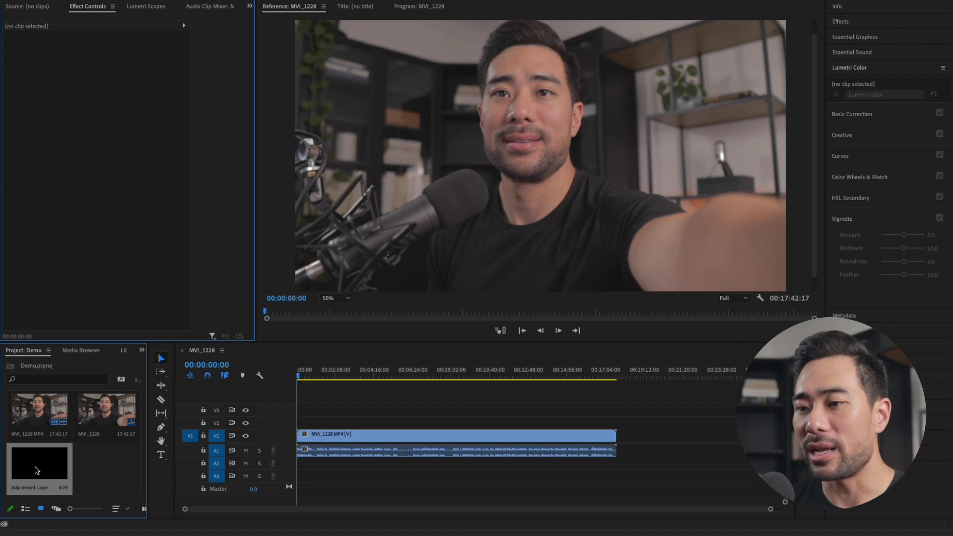
Place the adjustment layer on V2 at the sequence start and extend it to the end of the MVI_1228.MP4 clip
drag(36, 471, 301, 426)
key(equal)
key(equal)
key(equal)
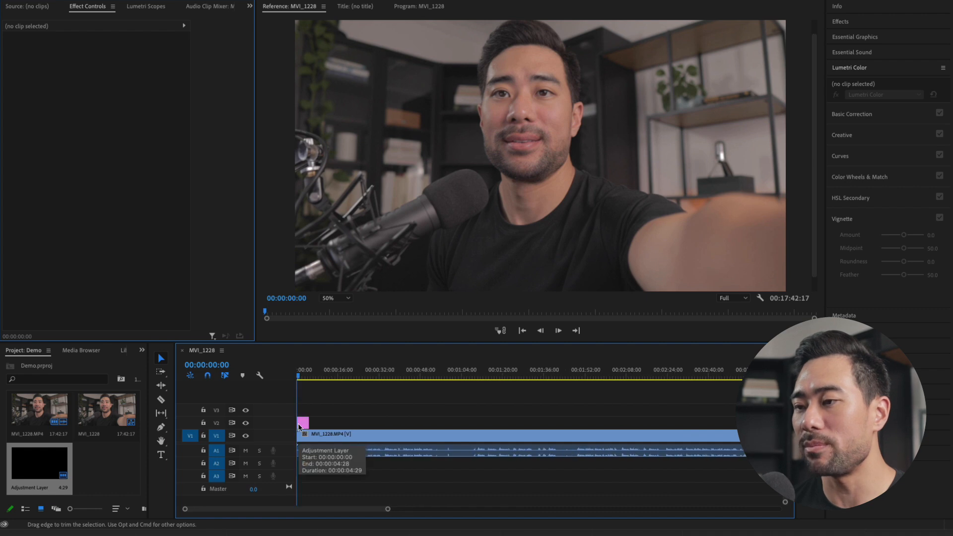
click(306, 422)
drag(304, 422, 630, 422)
key(minus)
key(minus)
key(minus)
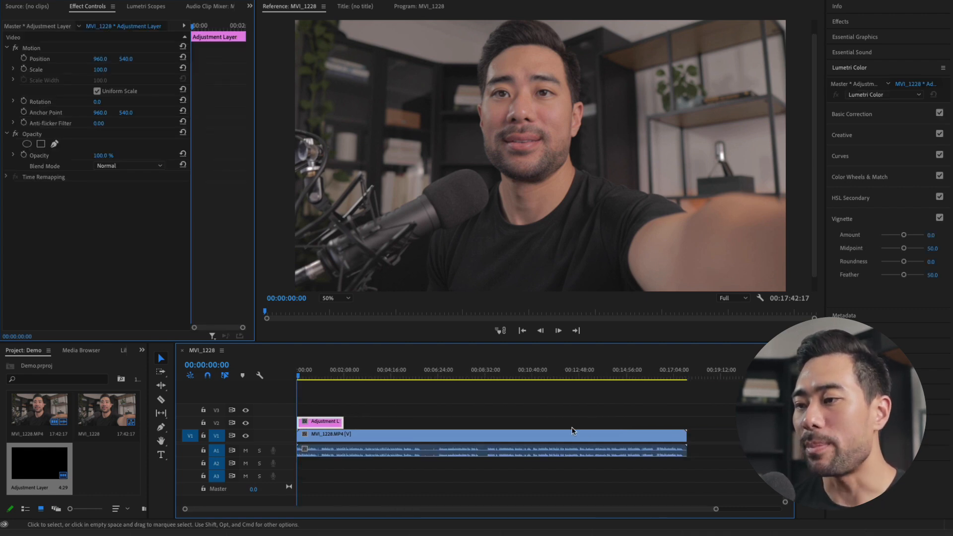
drag(342, 421, 687, 422)
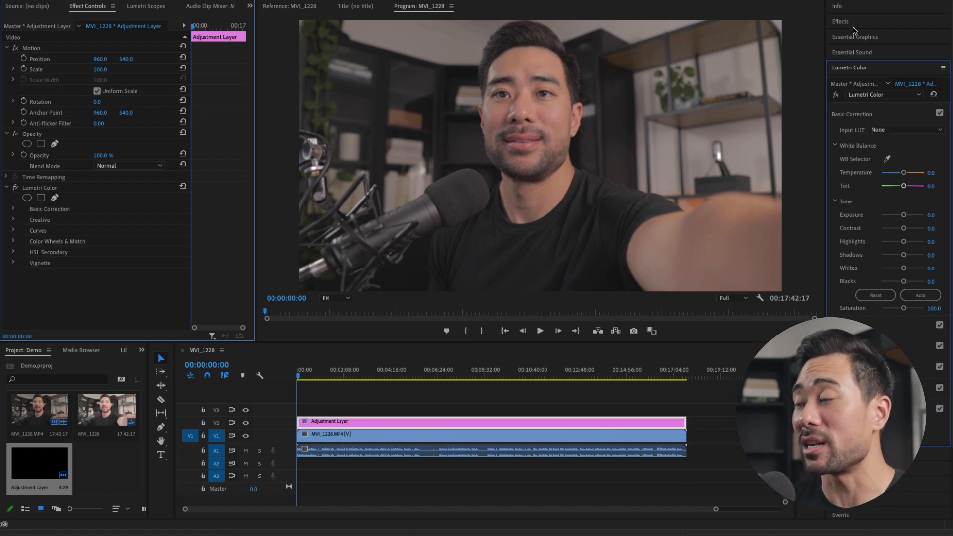
Apply the "Sep 2020 - Oliur LUT" effect preset to the adjustment layer on V2
click(846, 23)
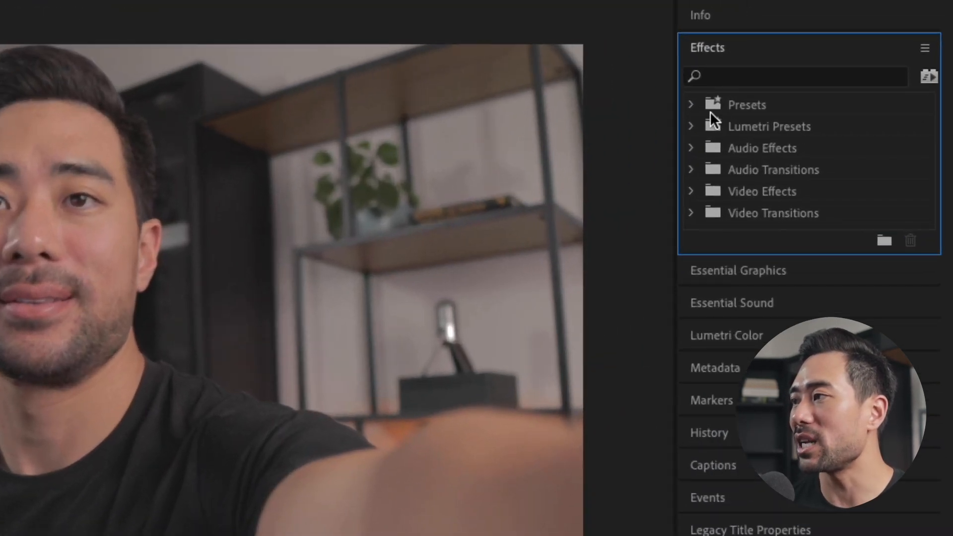
click(691, 104)
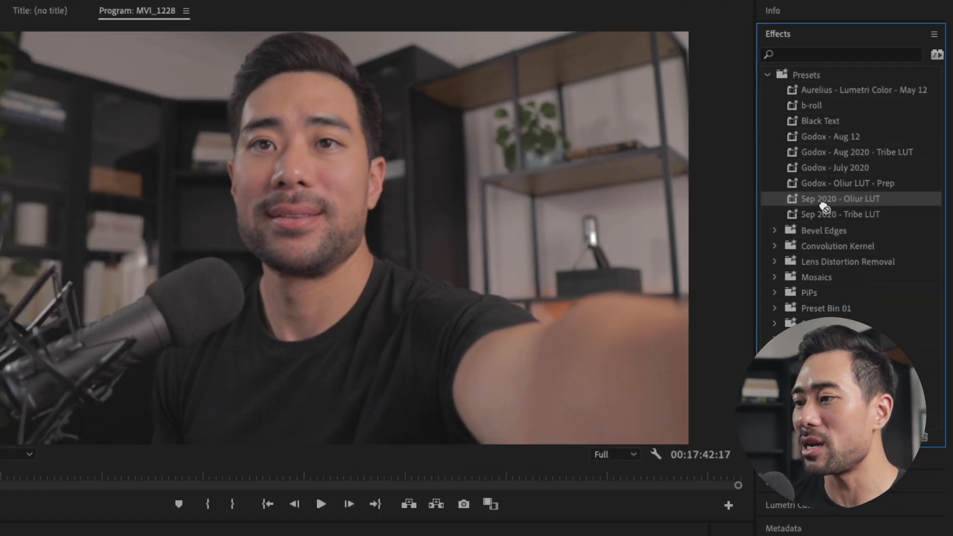
drag(776, 280, 443, 424)
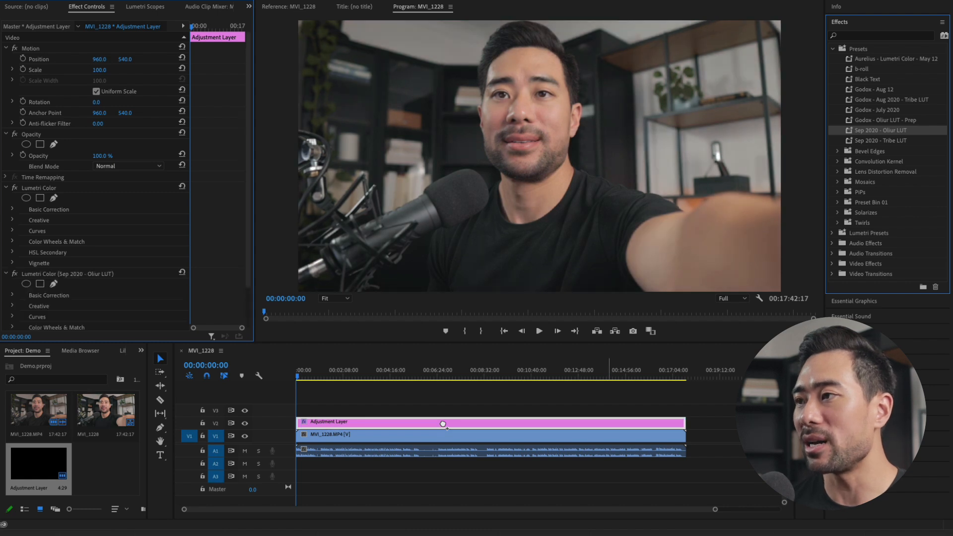
Compare the picture with and without the colour grade by toggling the V2 track output off and on
scroll(544, 149, down, 3)
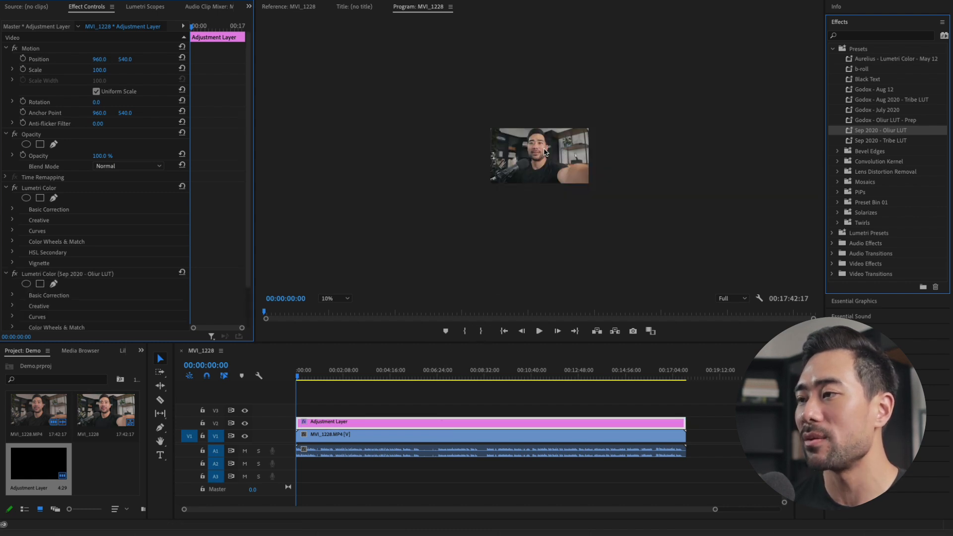
scroll(544, 152, up, 3)
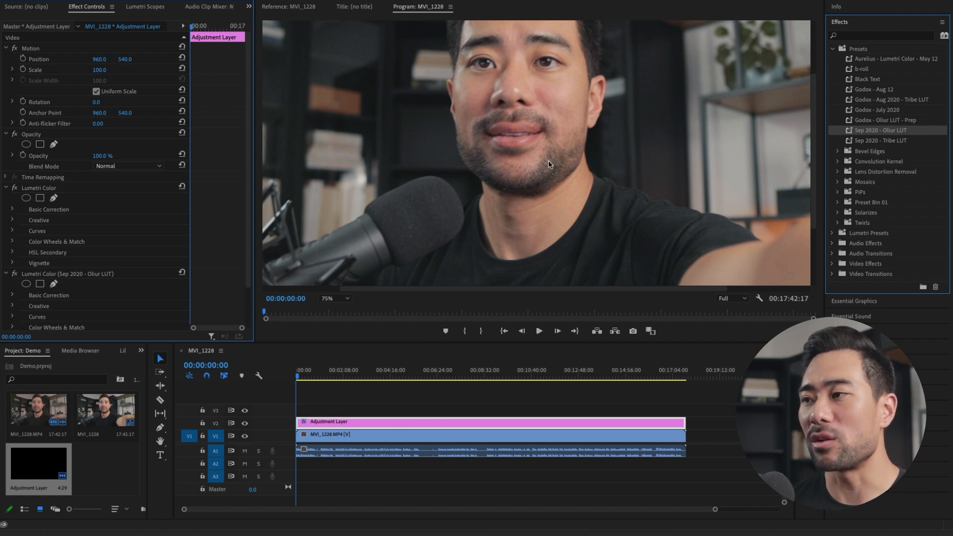
scroll(549, 165, down, 2)
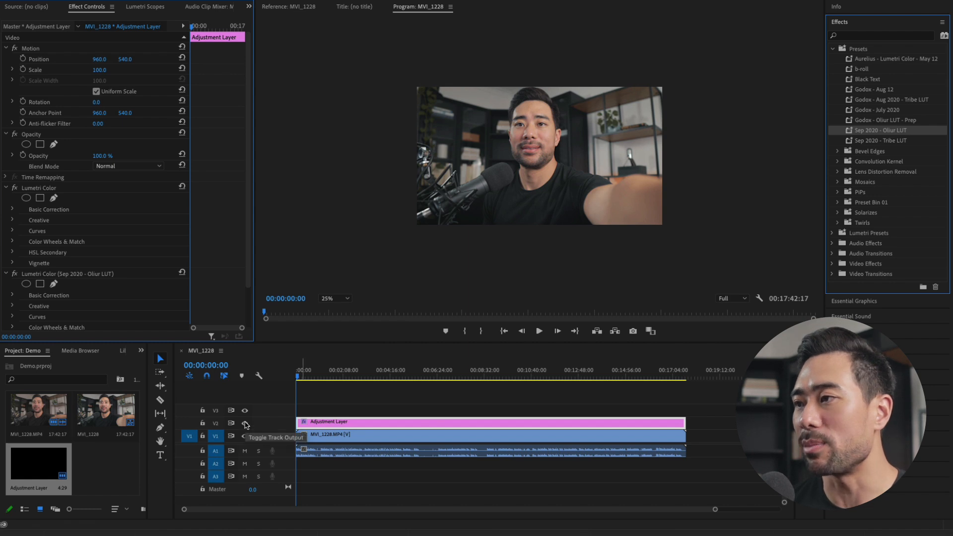
scroll(564, 192, up, 1)
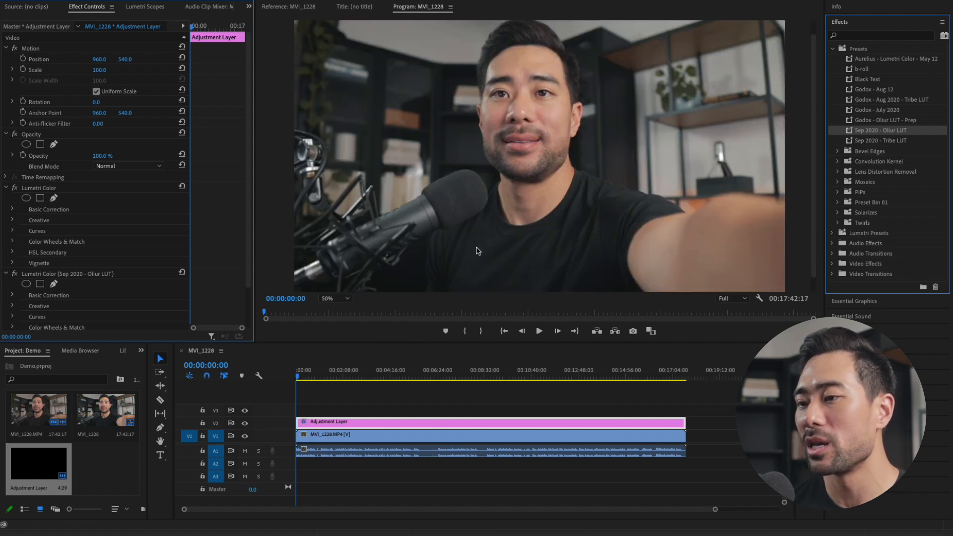
click(245, 424)
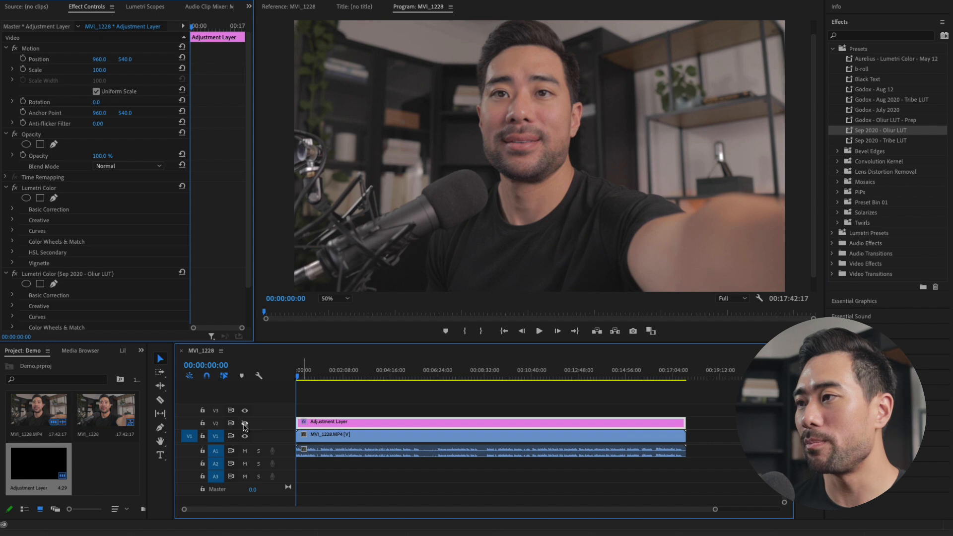
click(245, 424)
click(244, 424)
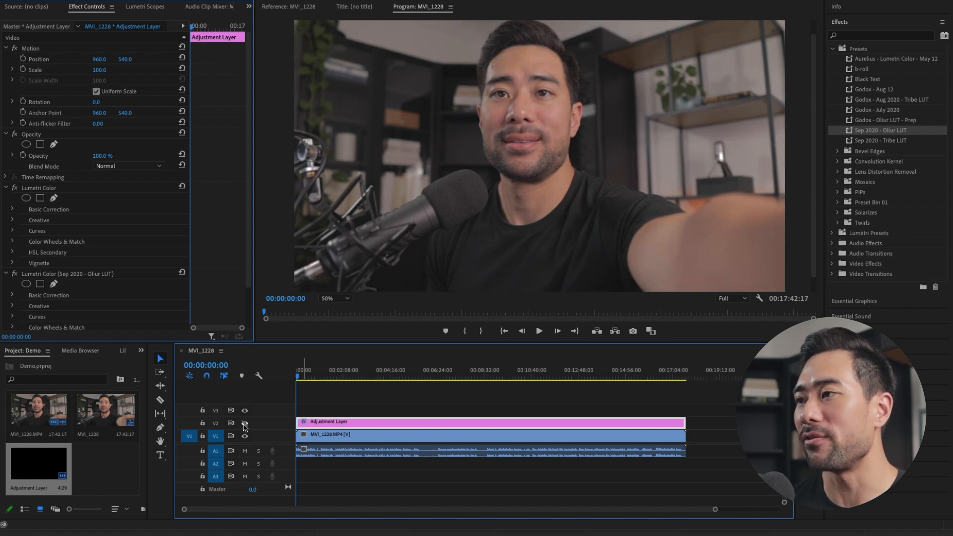
click(244, 424)
click(244, 425)
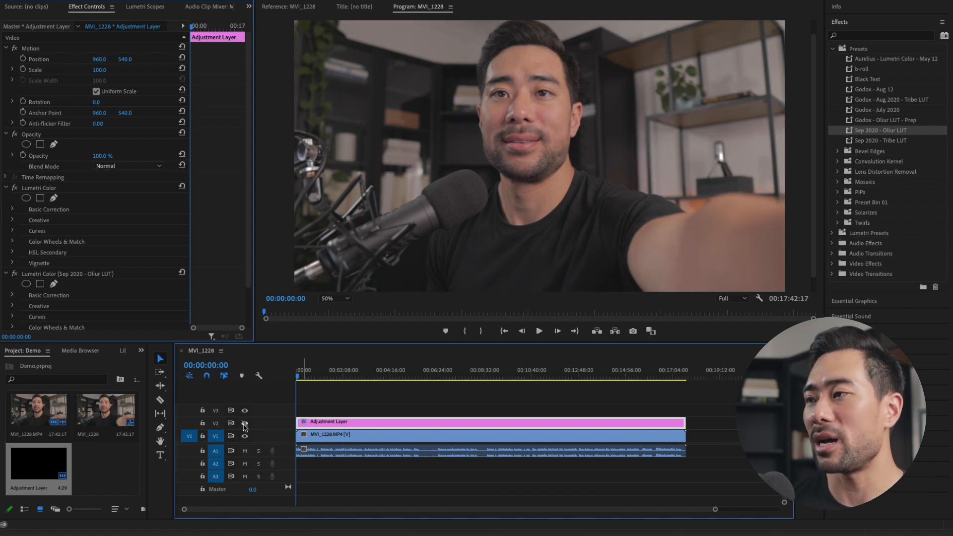
click(245, 425)
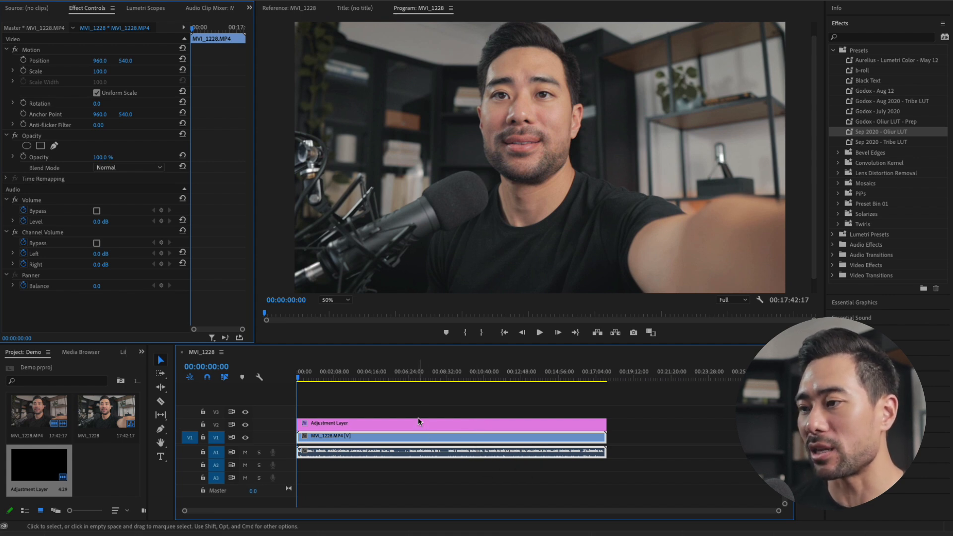
Scrub through the footage to 00:16:18:18 near its end and play from there to locate a take
click(378, 378)
drag(378, 378, 494, 380)
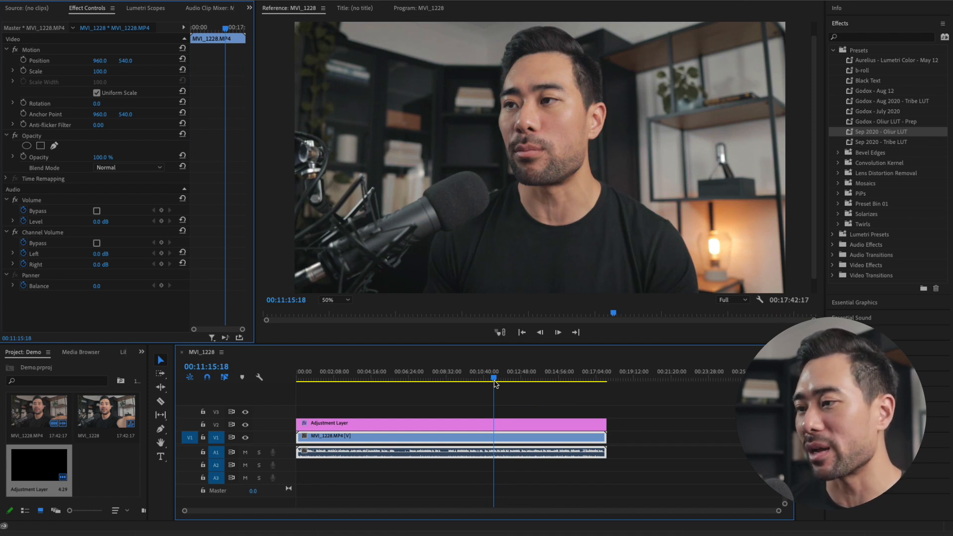
scroll(537, 407, up, 5)
scroll(537, 407, right, 5)
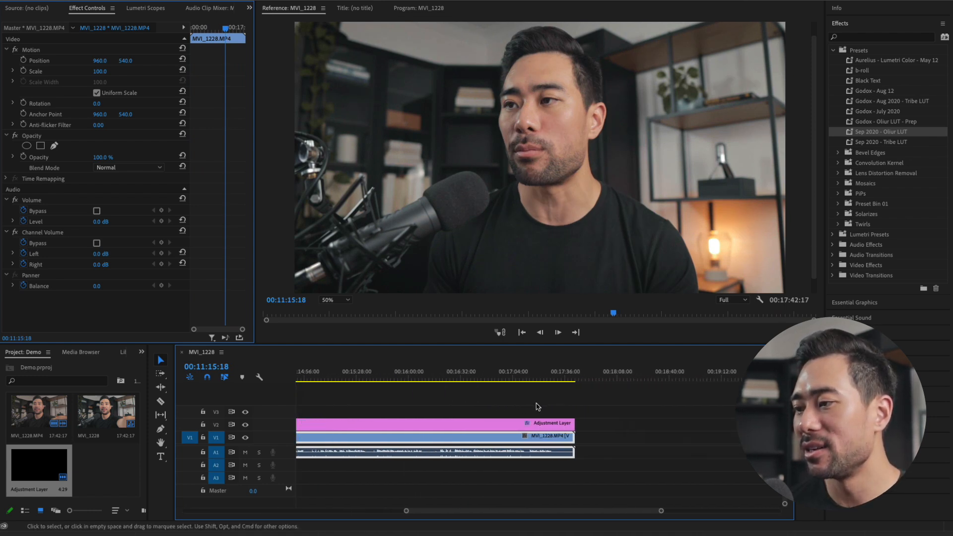
scroll(537, 408, right, 3)
scroll(538, 407, left, 5)
click(500, 375)
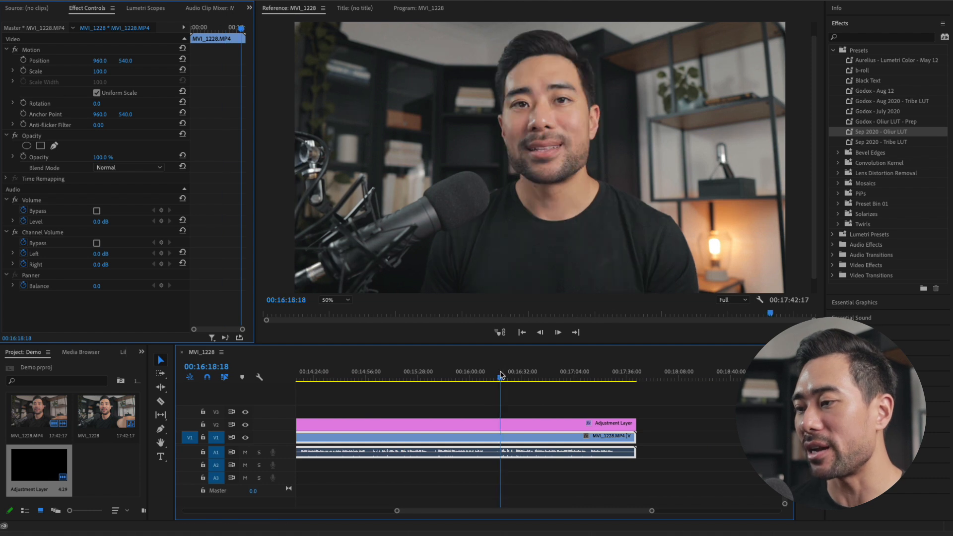
key(space)
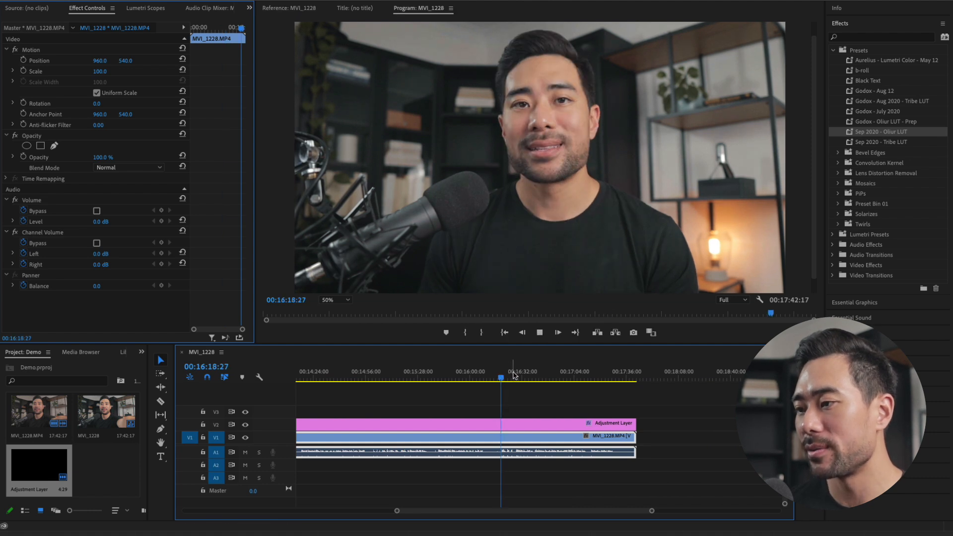
Find the start of the take at about 00:16:39 and ripple-trim away all clip and adjustment layer material before it
click(522, 376)
scroll(516, 390, up, 4)
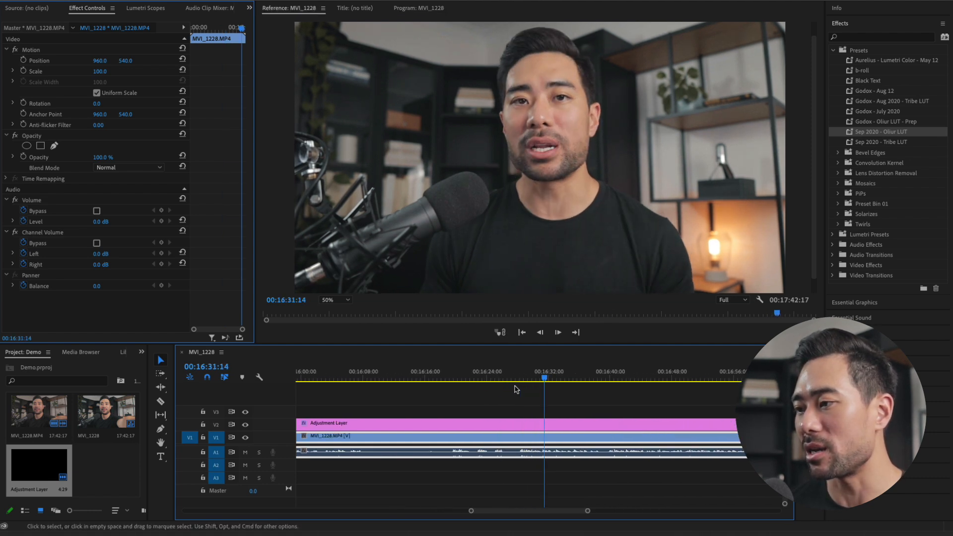
click(532, 375)
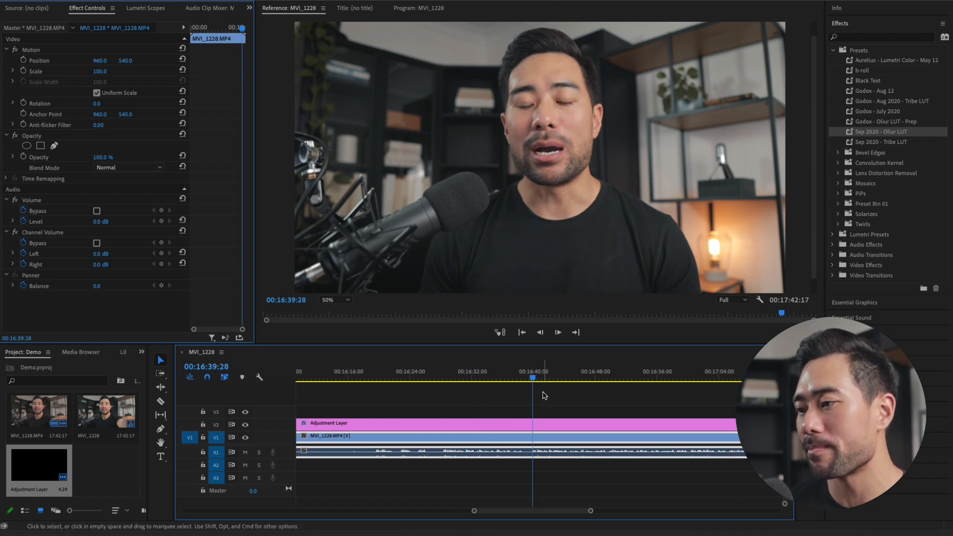
drag(533, 377, 530, 376)
key(space)
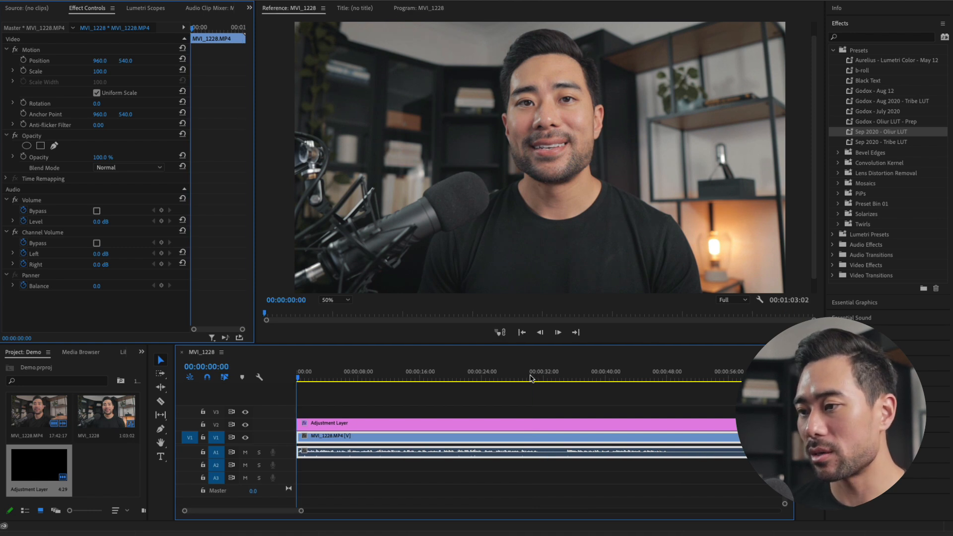
scroll(513, 439, down, 5)
scroll(514, 439, up, 3)
scroll(514, 438, down, 5)
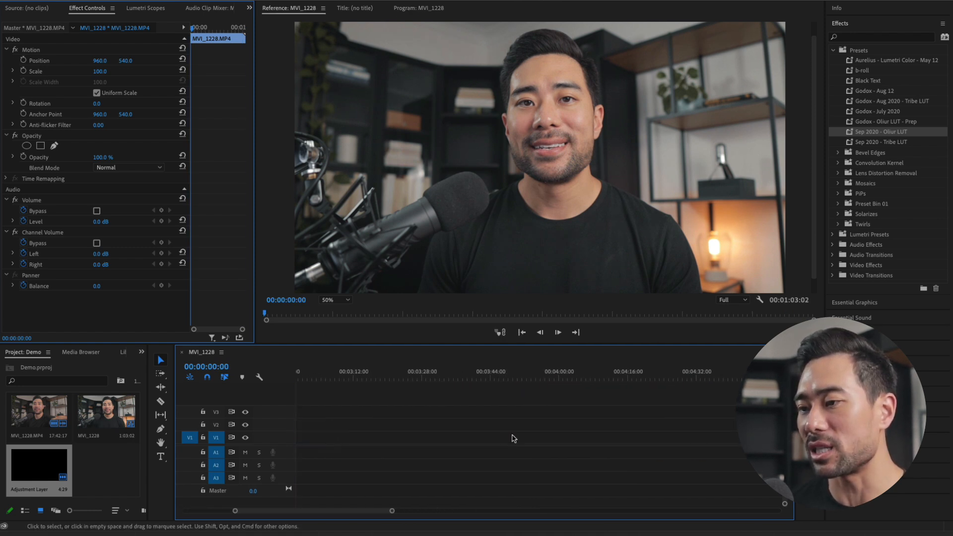
scroll(514, 439, up, 5)
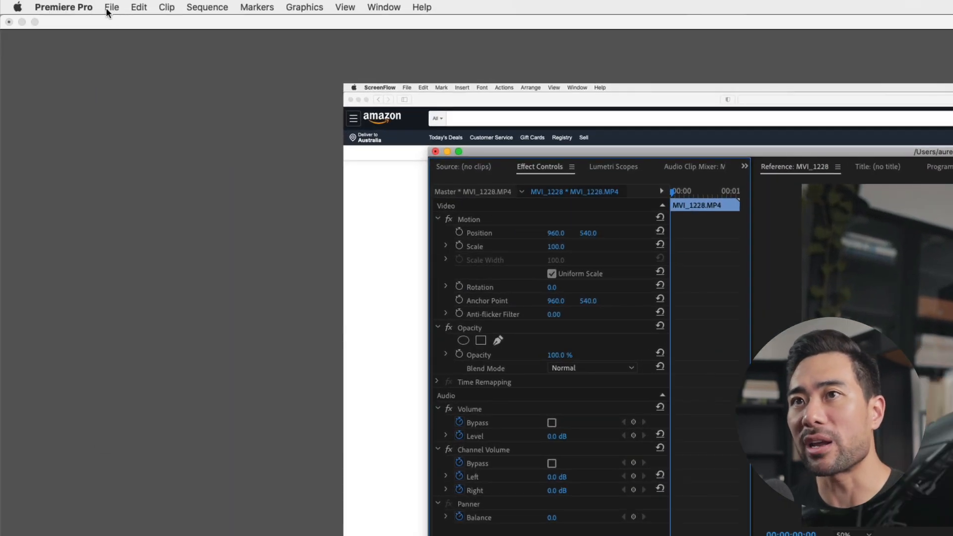
Open the media export settings for the MVI_1228 sequence and choose the saved personal High bitrate preset, above the Match Source presets
click(111, 7)
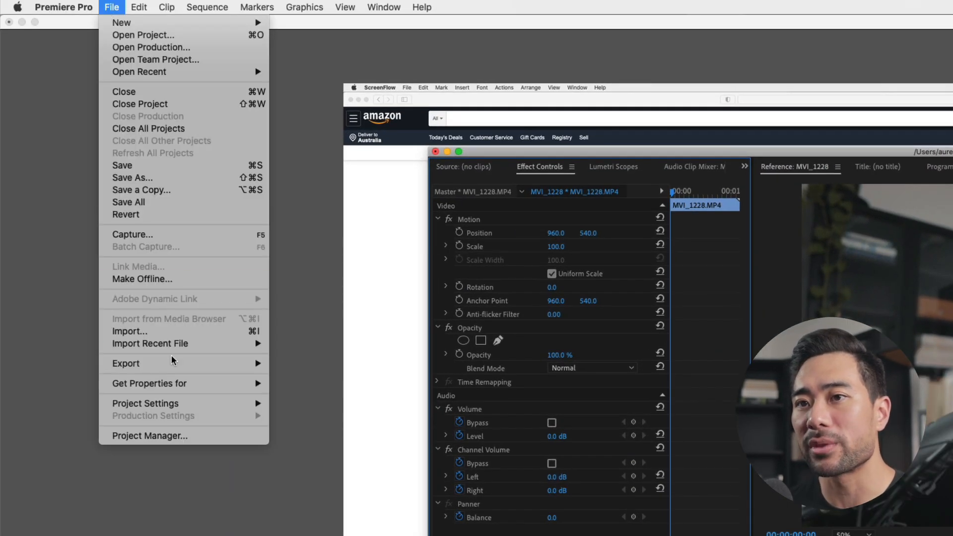
mouse_move(202, 365)
click(304, 364)
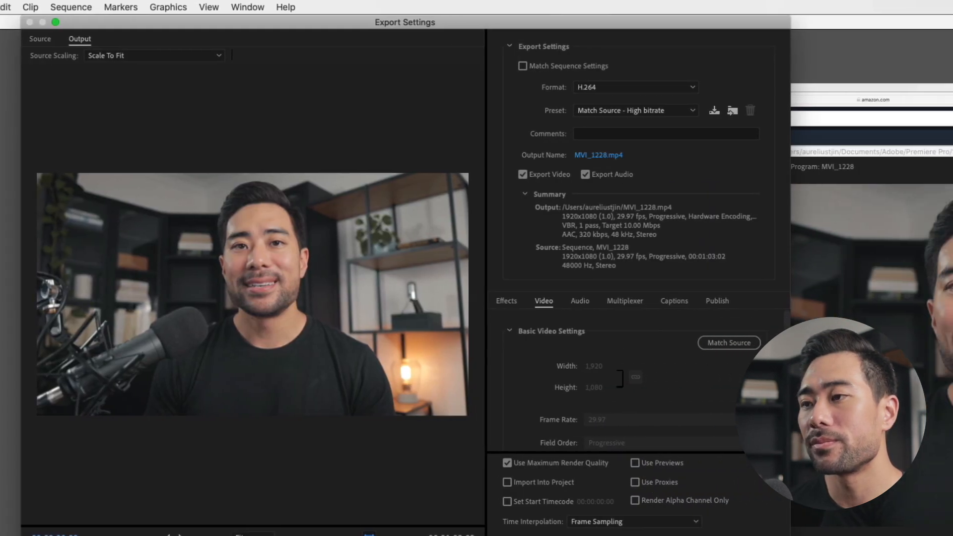
click(757, 110)
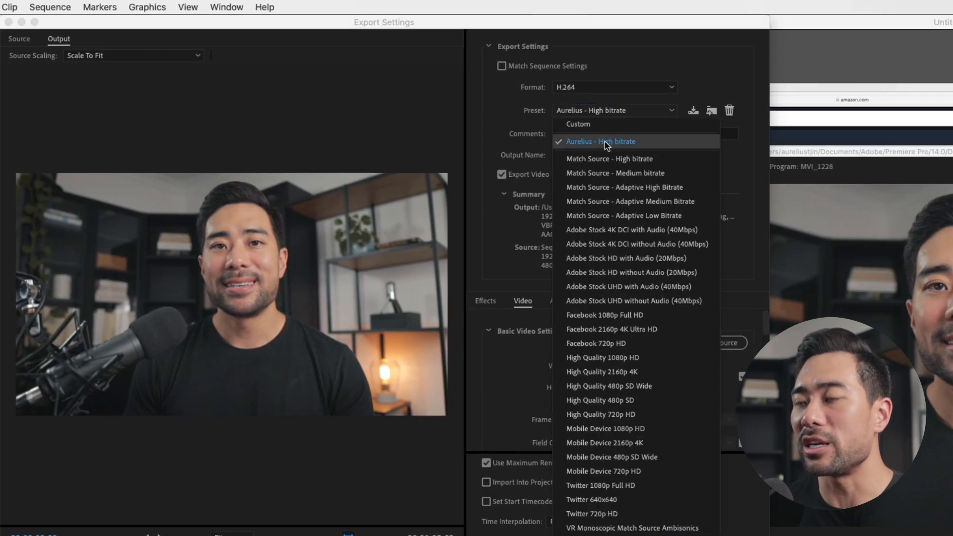
click(605, 143)
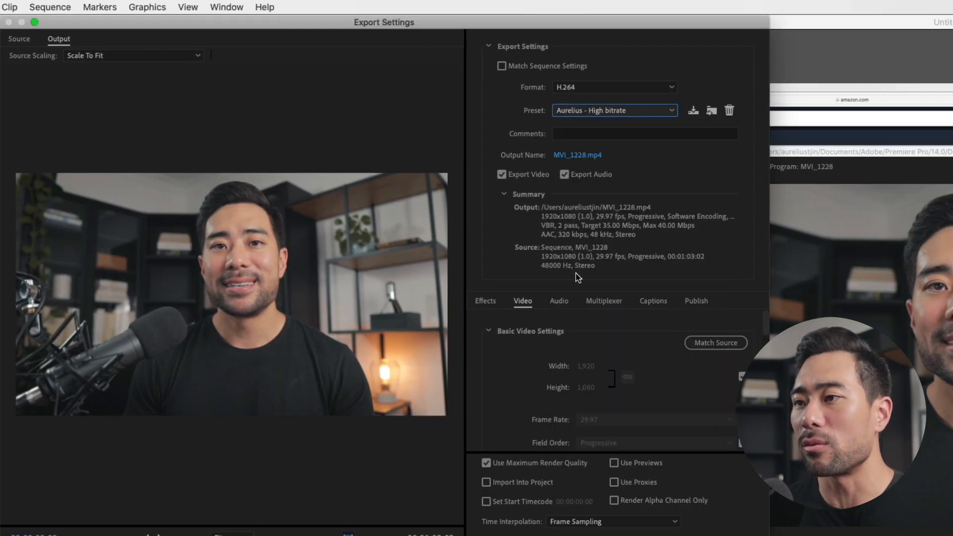
Review the export preset's audio format settings and its video settings through to the bitrate encoding values
click(558, 302)
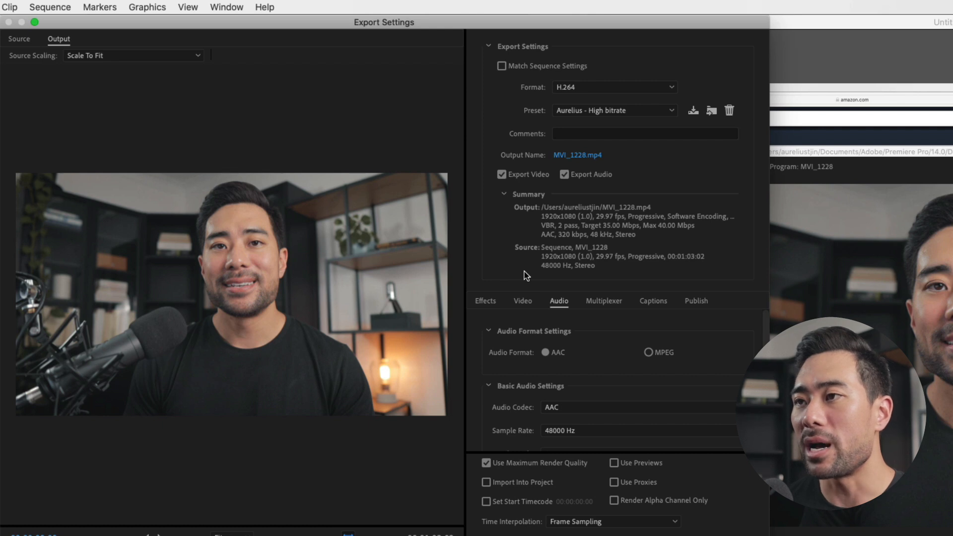
click(529, 301)
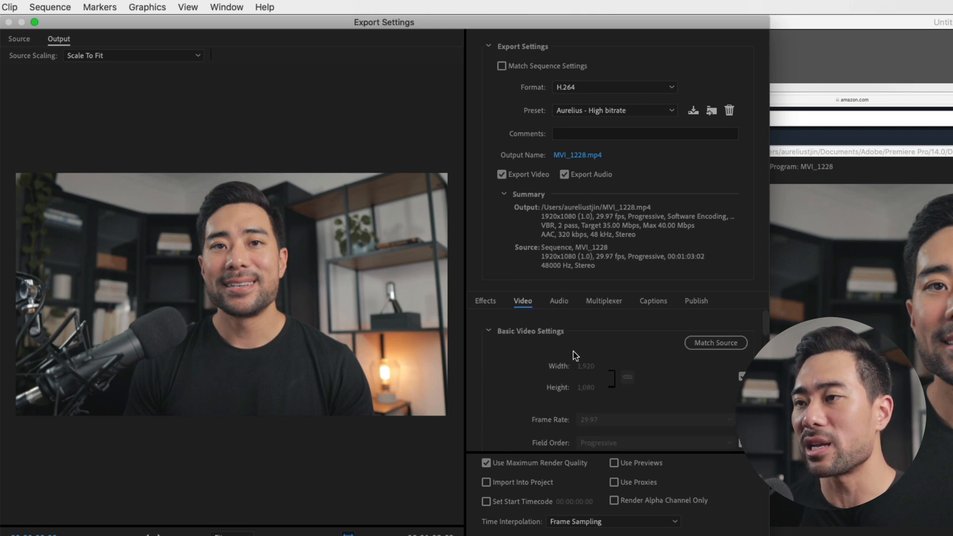
scroll(581, 378, down, 10)
scroll(583, 393, down, 10)
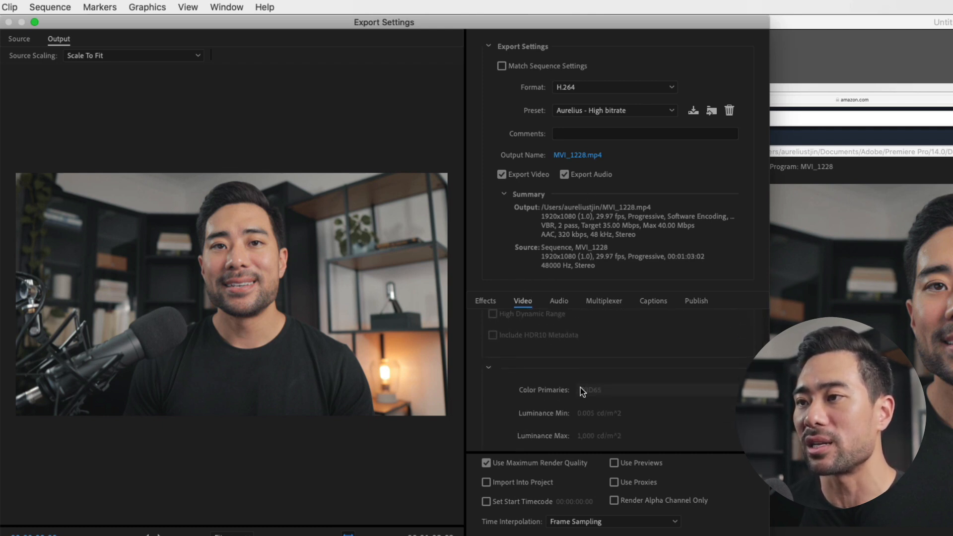
scroll(582, 392, down, 4)
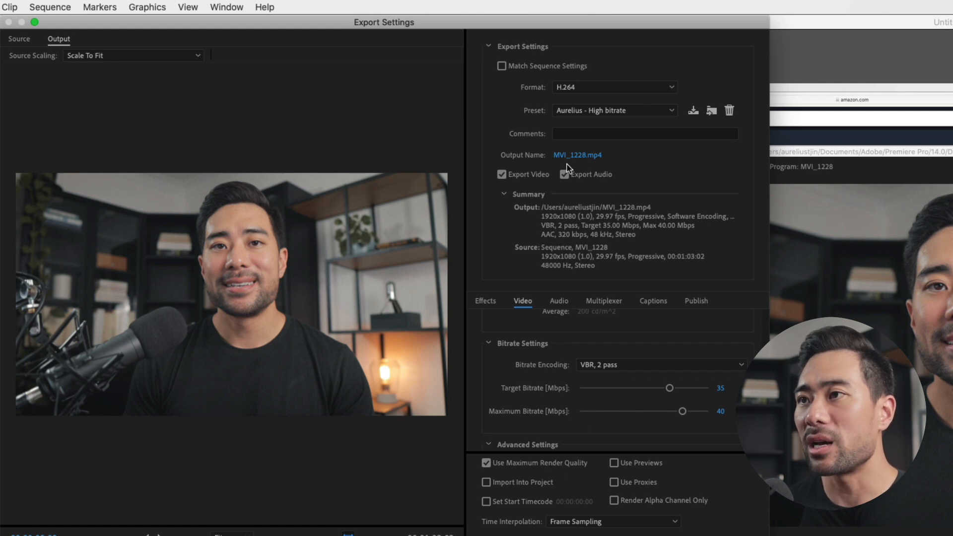
Name the export's output file demo and save it as an MP4 video file
click(577, 157)
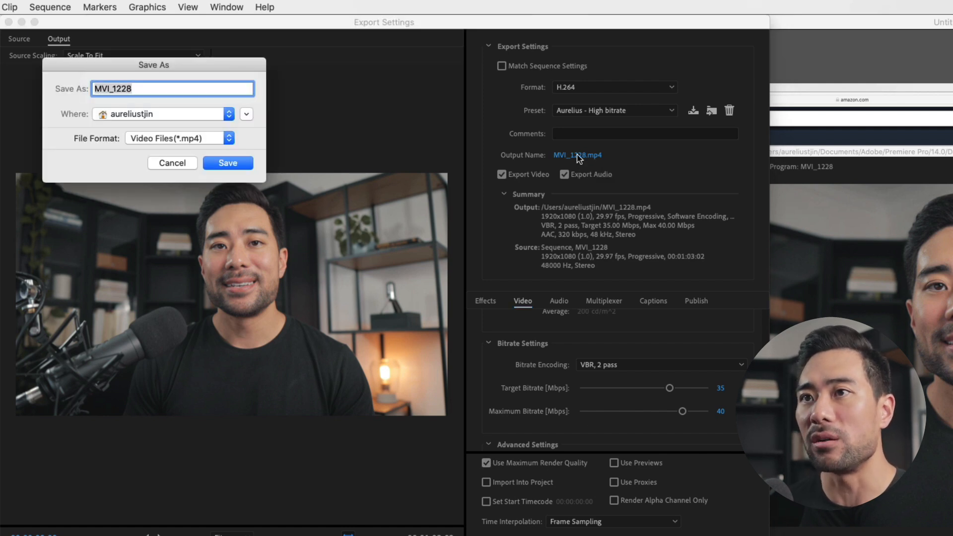
text(denmo)
key(BackSpace)
key(BackSpace)
key(BackSpace)
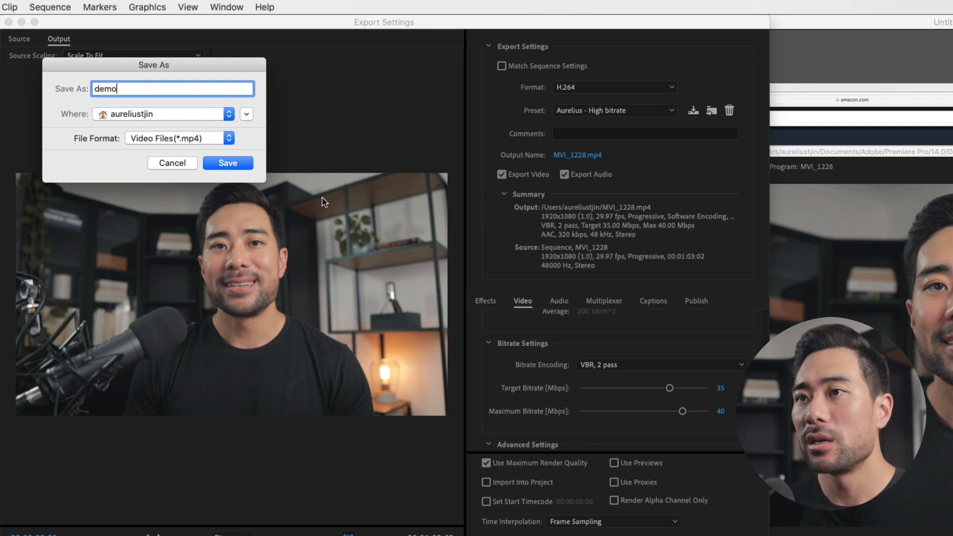
click(231, 163)
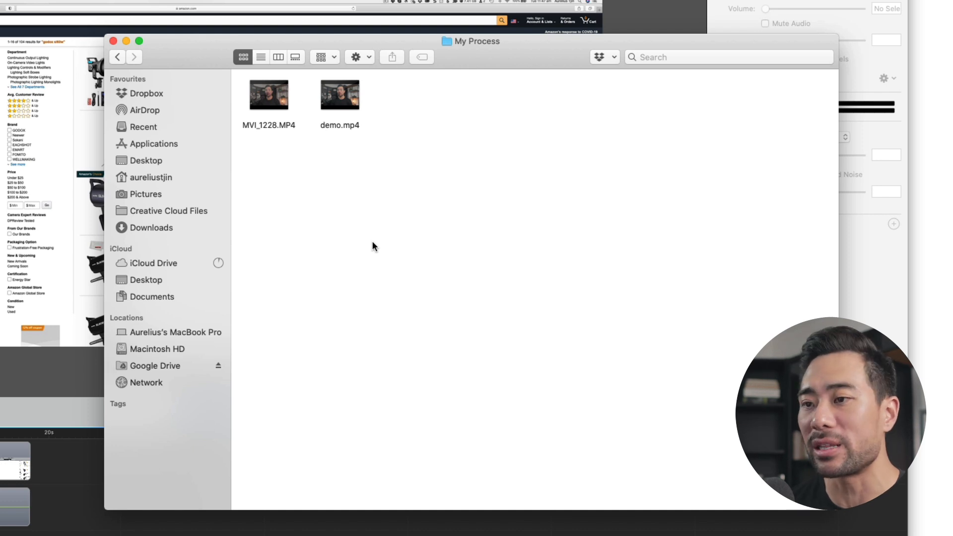
Switch to the ScreenFlow project and examine the screen recording and Scarlett Solo USB clips on the timeline
click(345, 124)
click(18, 406)
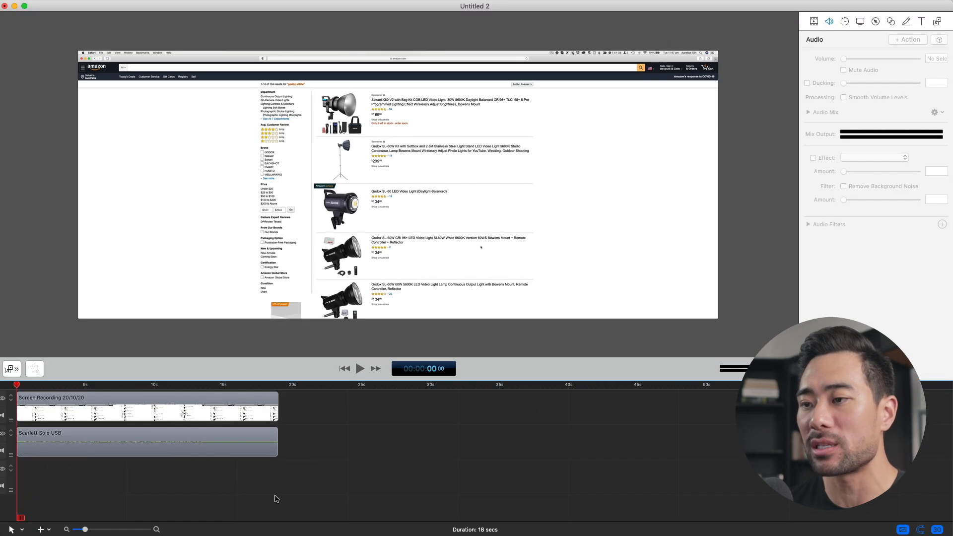
drag(274, 496, 203, 431)
click(209, 415)
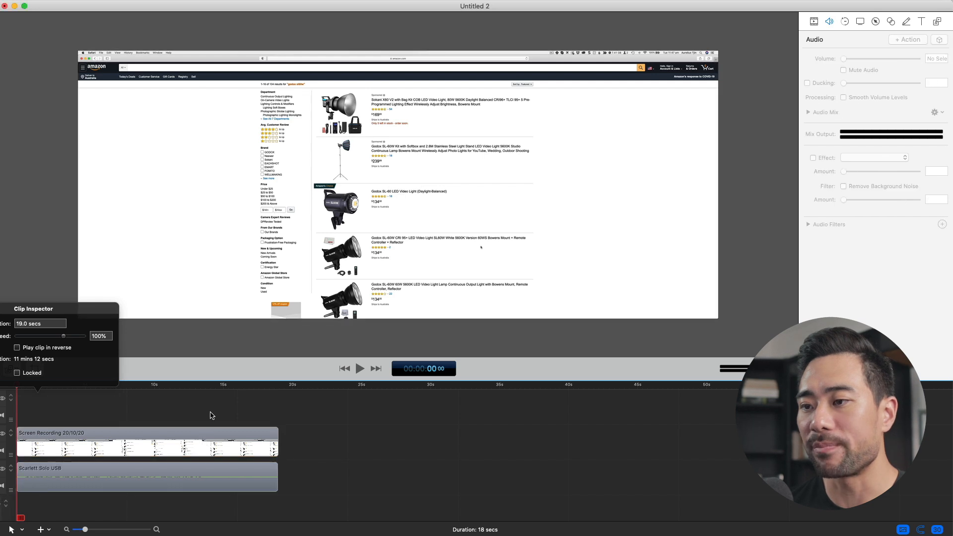
click(194, 439)
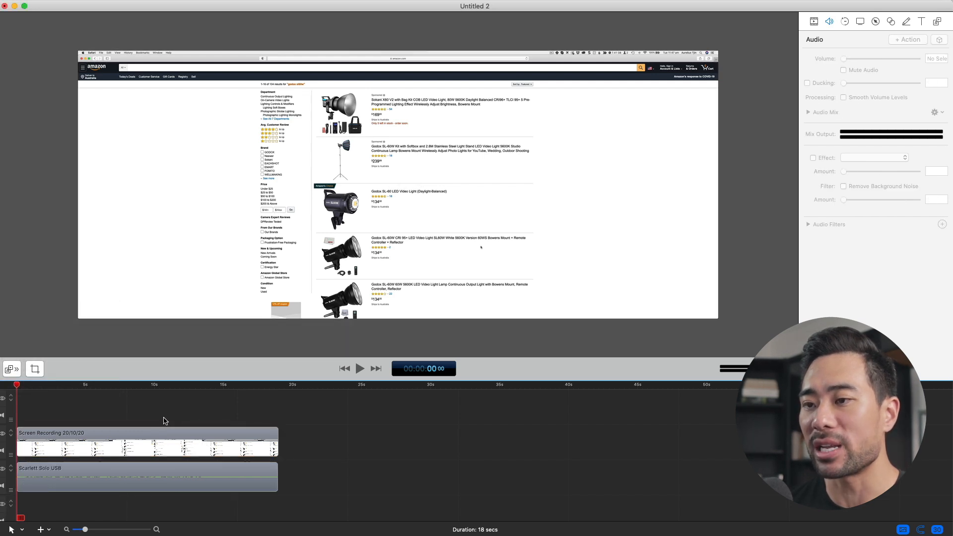
drag(166, 418, 228, 478)
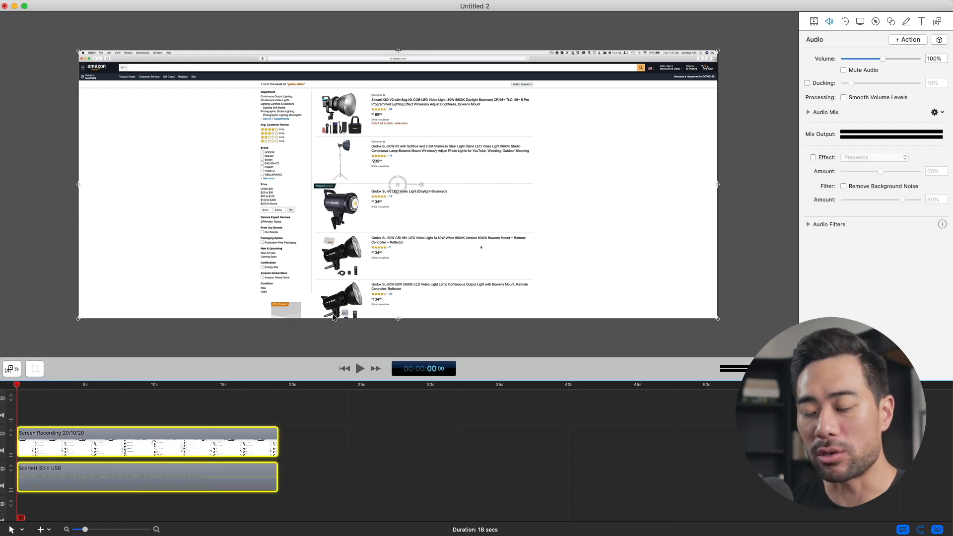
click(339, 465)
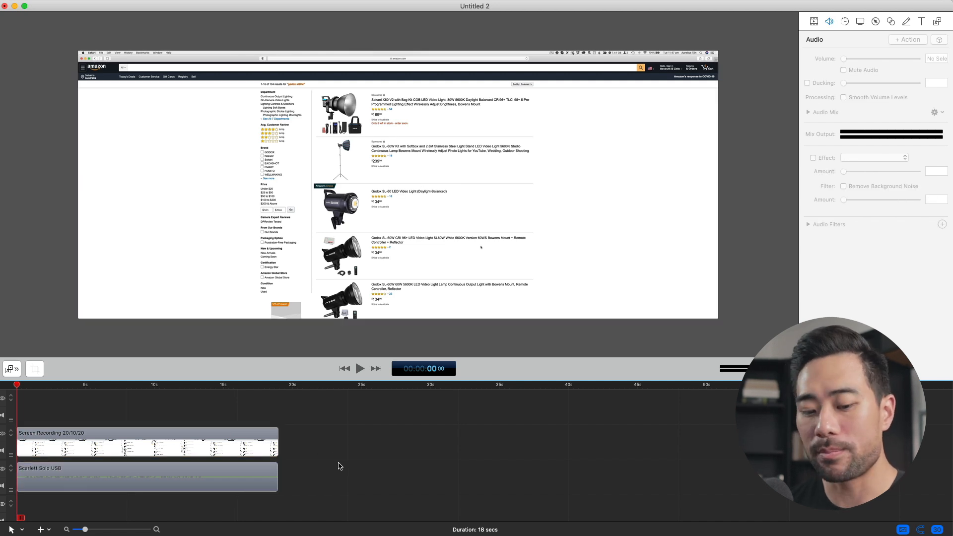
Add demo.mp4 from the My Process folder to the track above the screen recording, aligned with the timeline start
key(super+Tab)
click(463, 275)
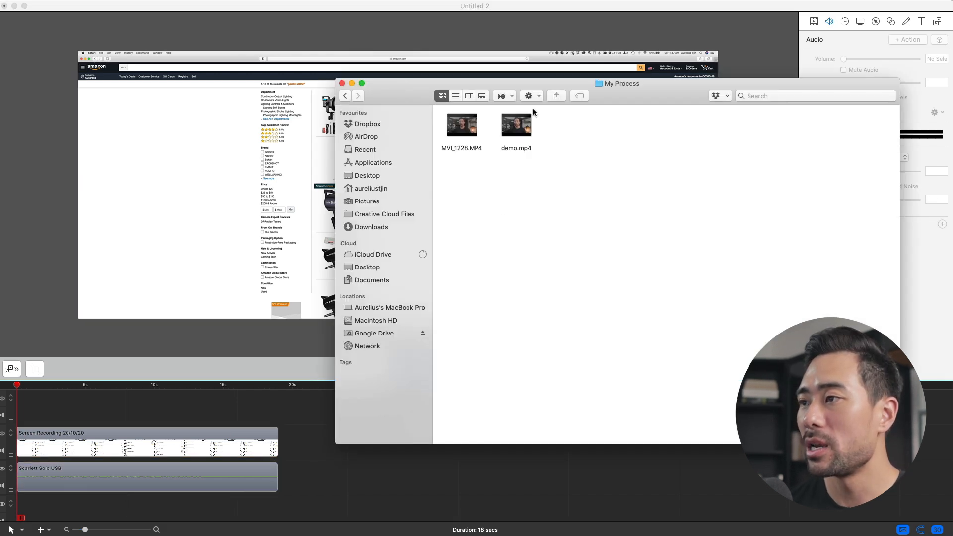
click(529, 135)
click(529, 167)
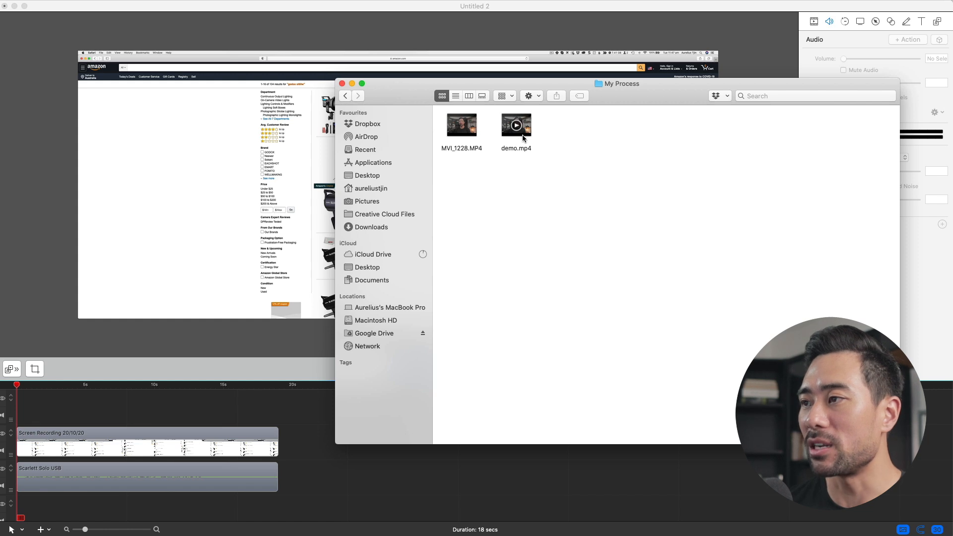
click(525, 136)
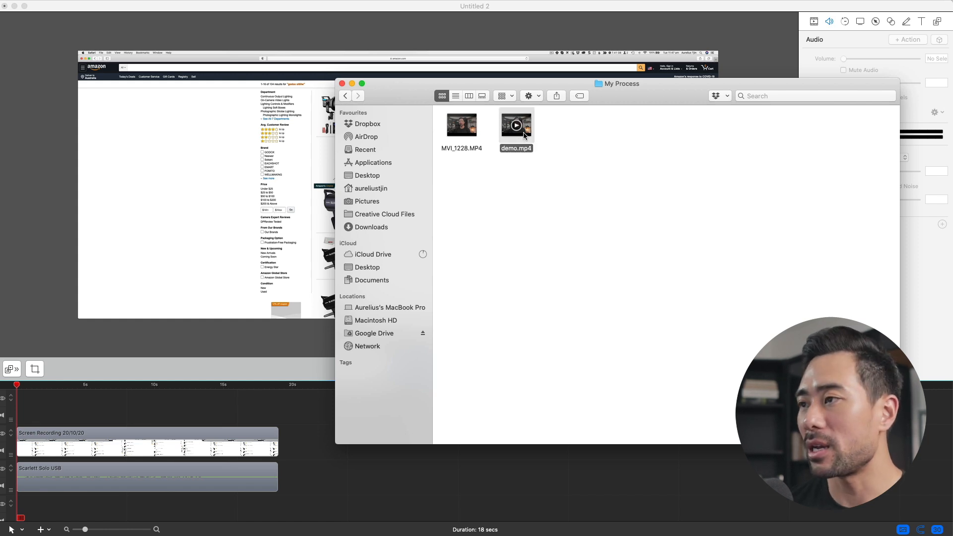
drag(524, 136, 146, 397)
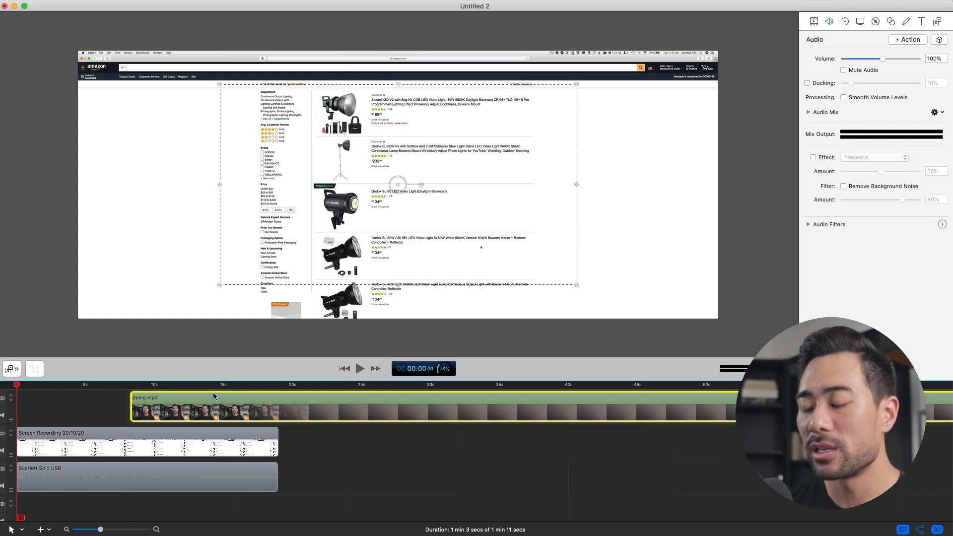
drag(213, 395, 99, 398)
click(346, 473)
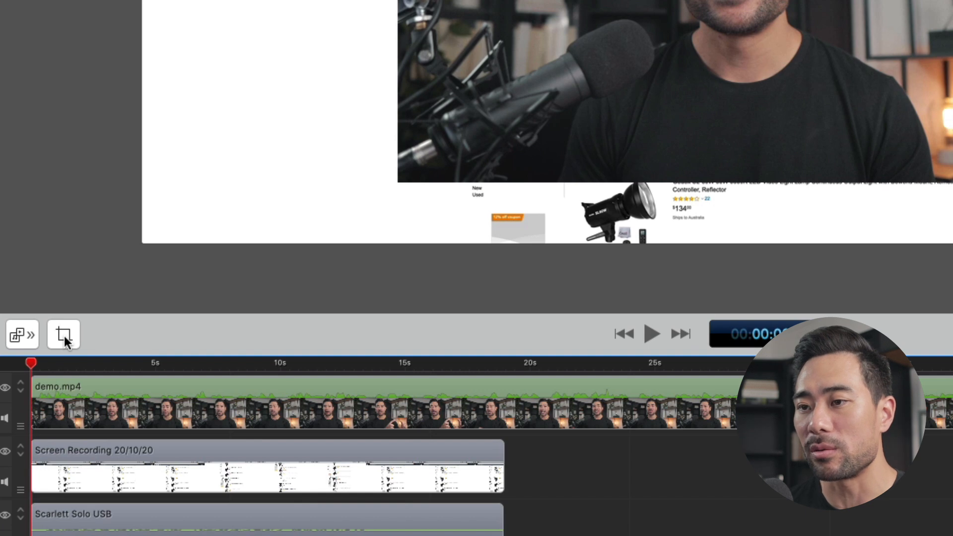
Set the project's canvas size to 1920 x 1080 and apply it
click(64, 336)
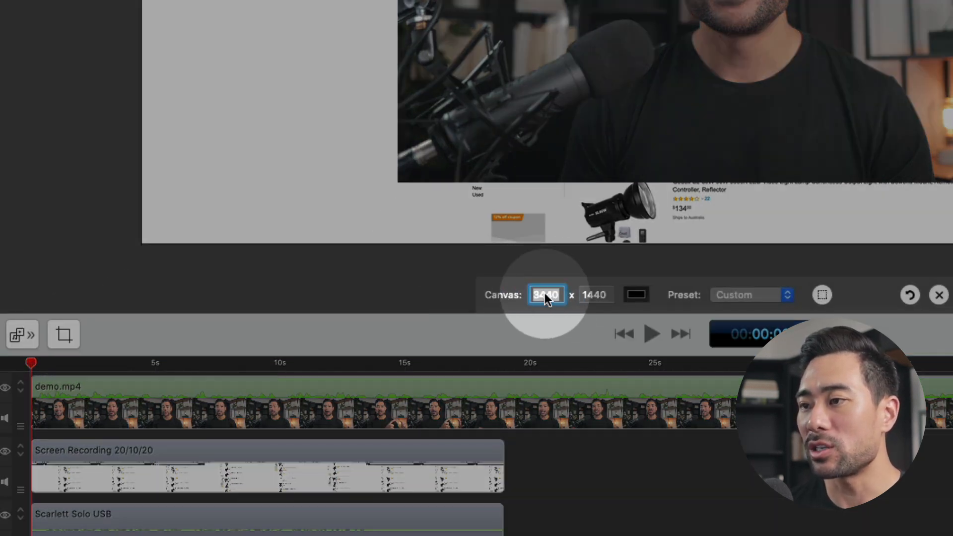
text(1920)
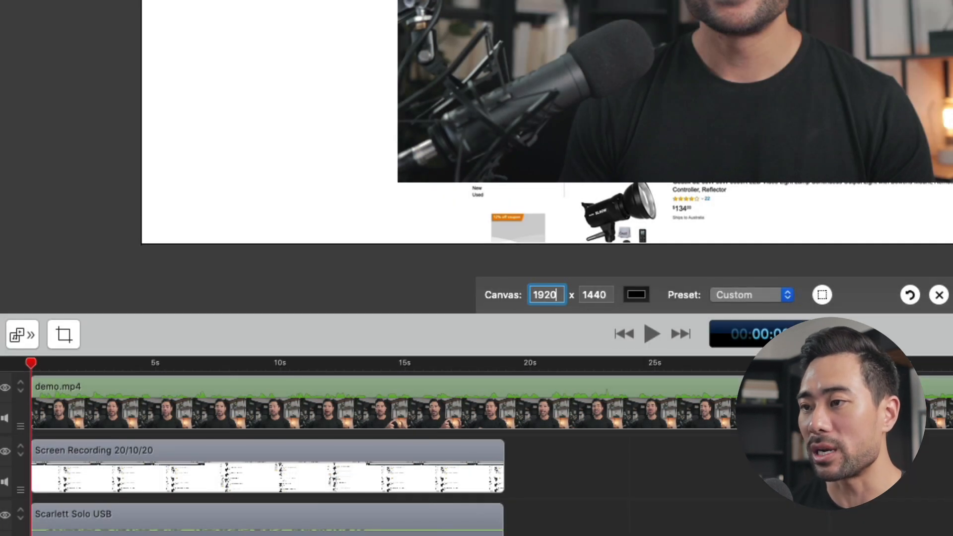
key(Tab)
text(1080)
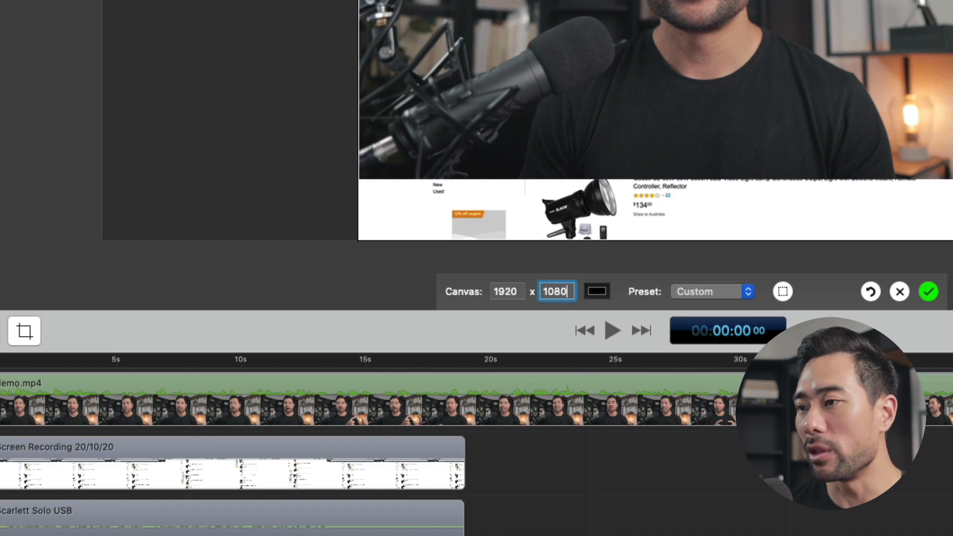
key(Tab)
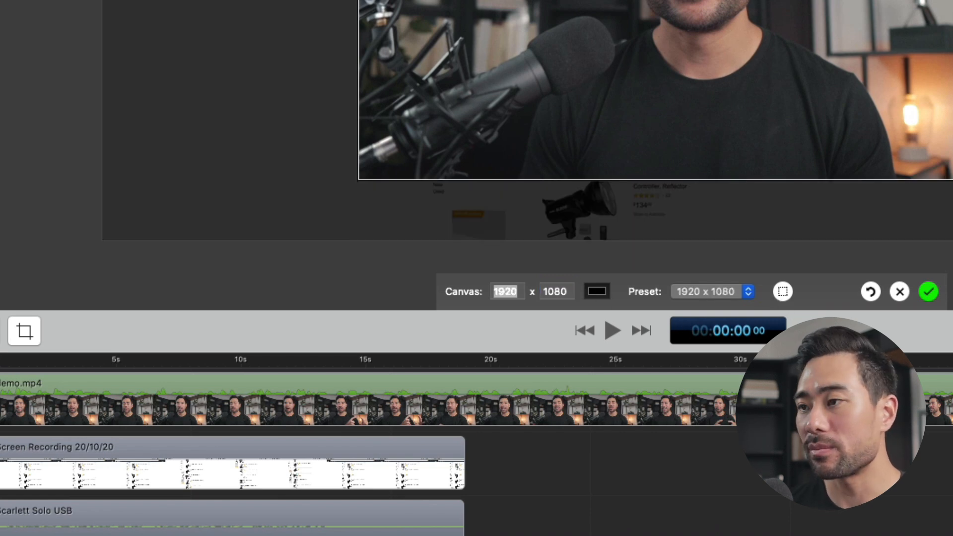
click(927, 292)
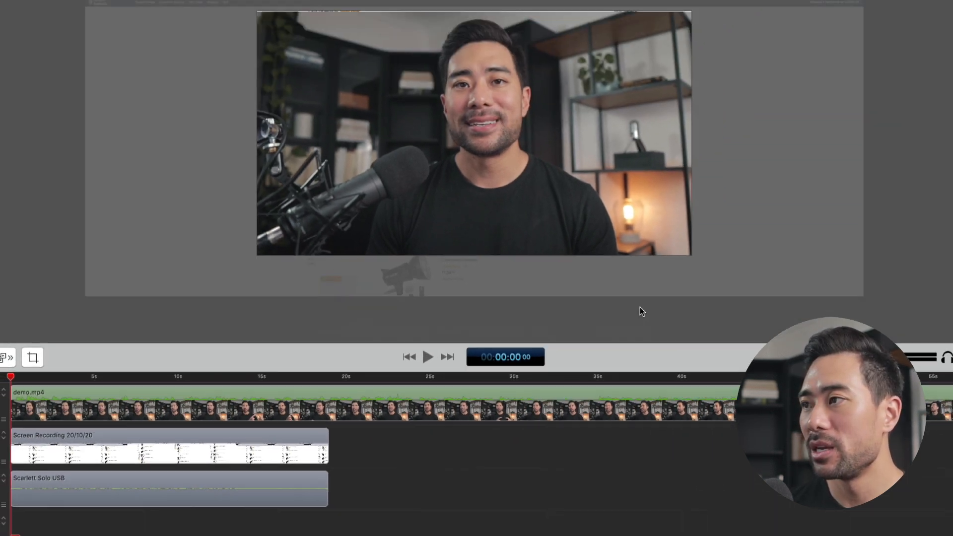
scroll(428, 263, up, 5)
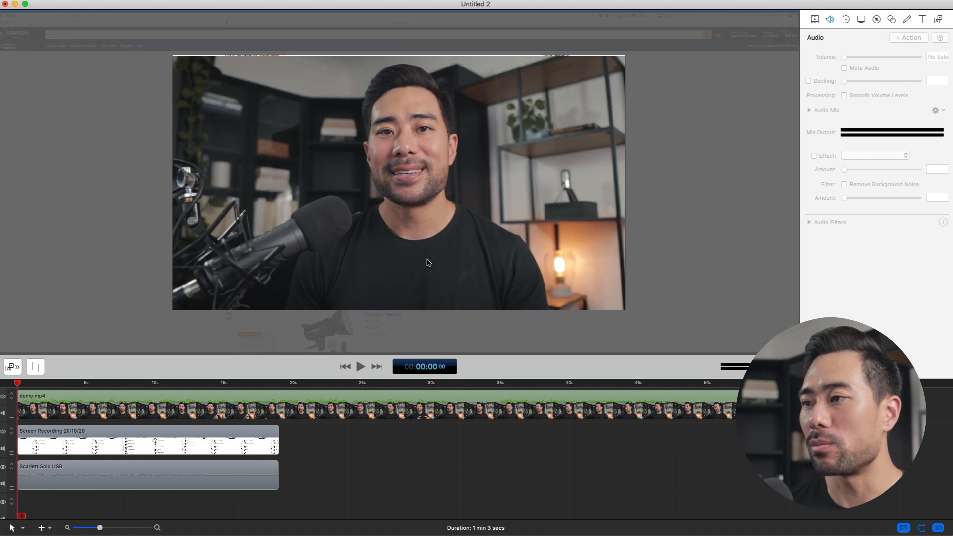
click(428, 261)
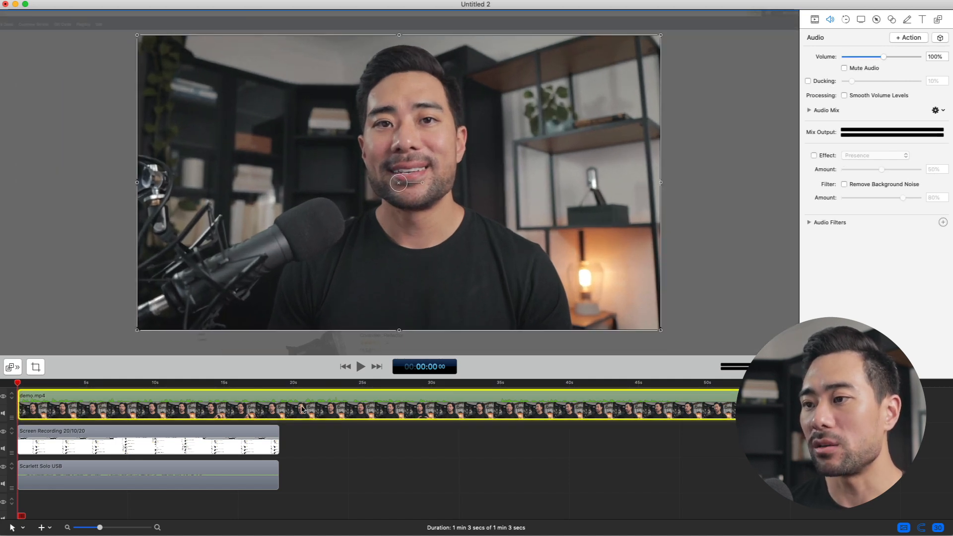
click(333, 453)
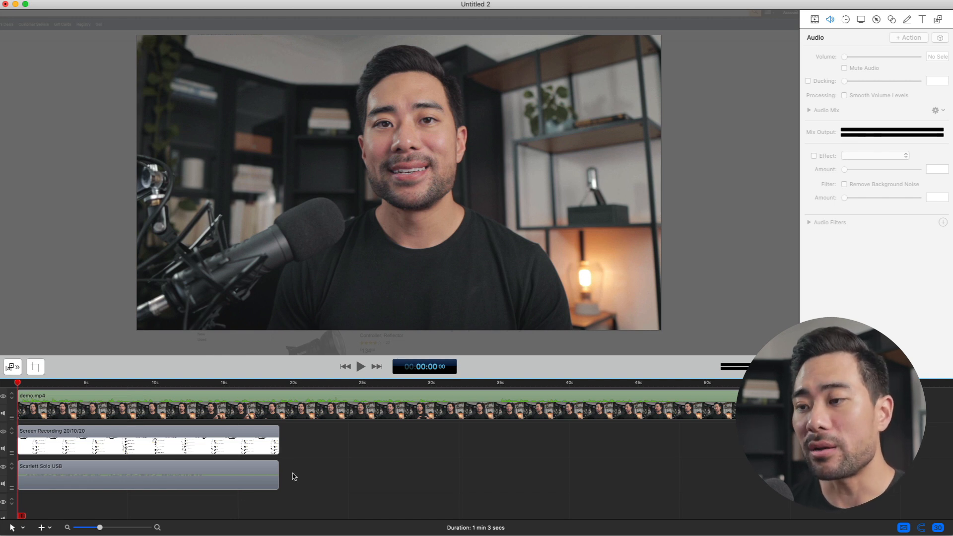
Turn on Smooth Volume Levels for the Scarlett Solo USB clip and for the demo.mp4 clip
click(248, 479)
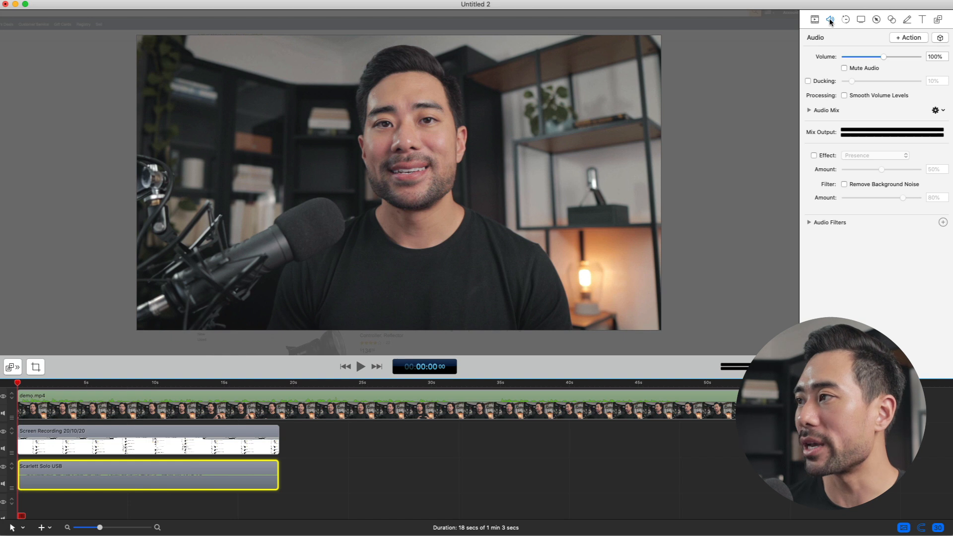
click(862, 96)
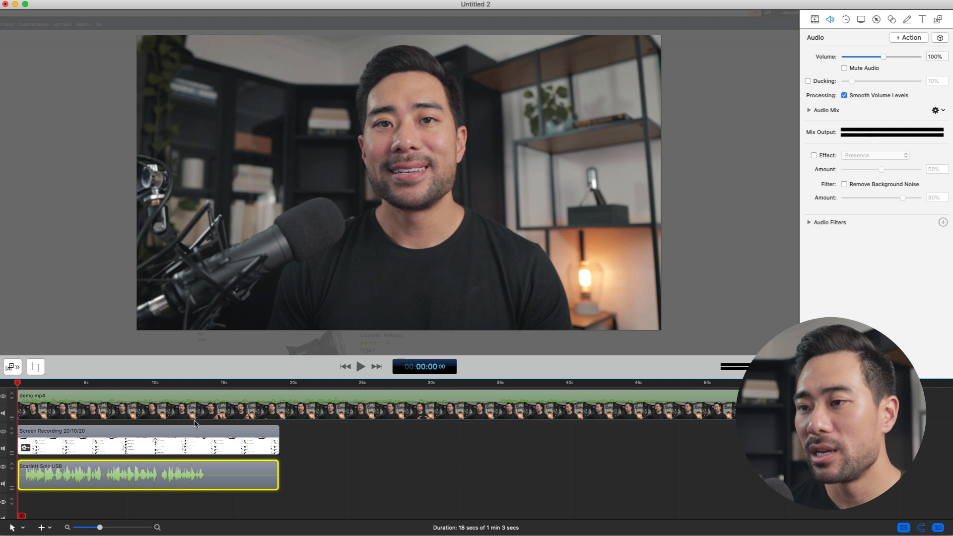
click(368, 474)
click(282, 405)
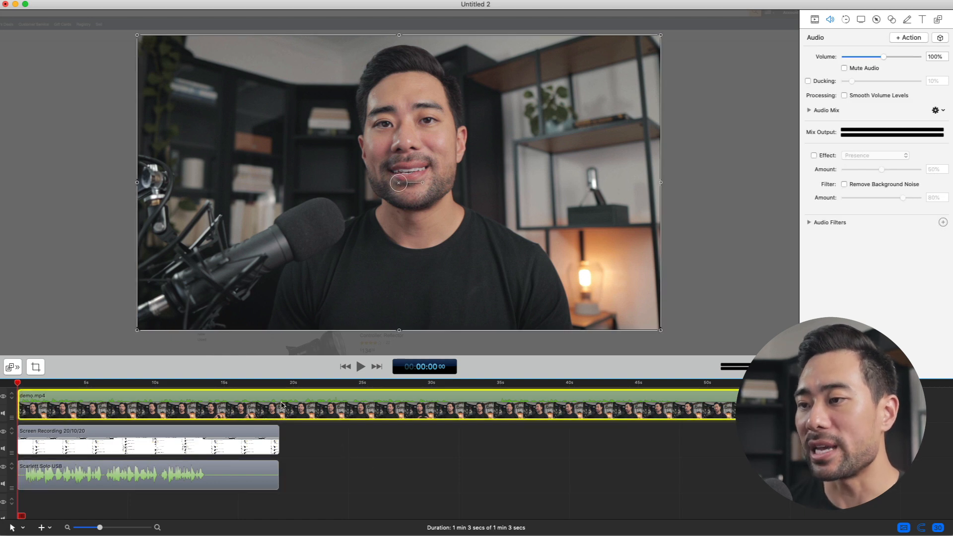
click(844, 96)
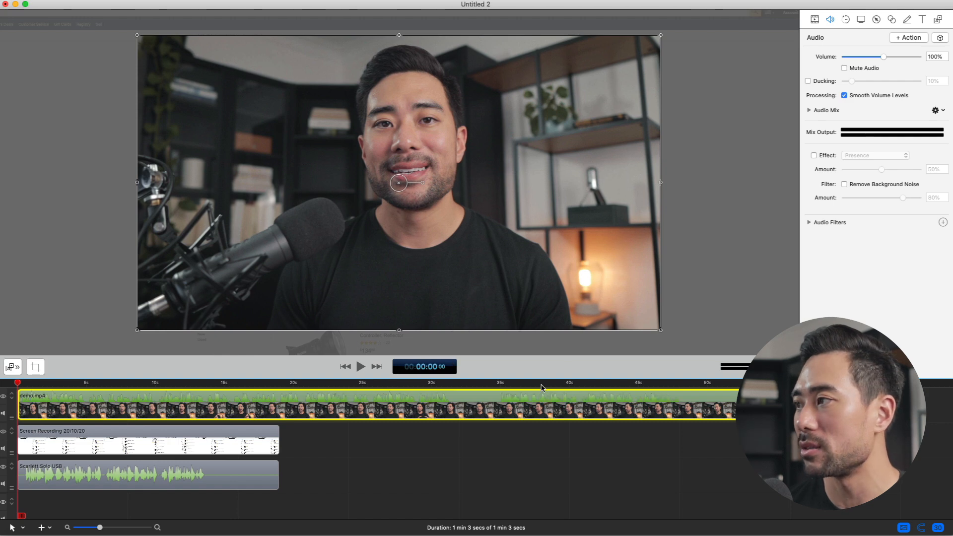
Move the screen recording and Scarlett Solo USB clips together so they start at about 34.5 s beneath demo.mp4
mouse_move(140, 467)
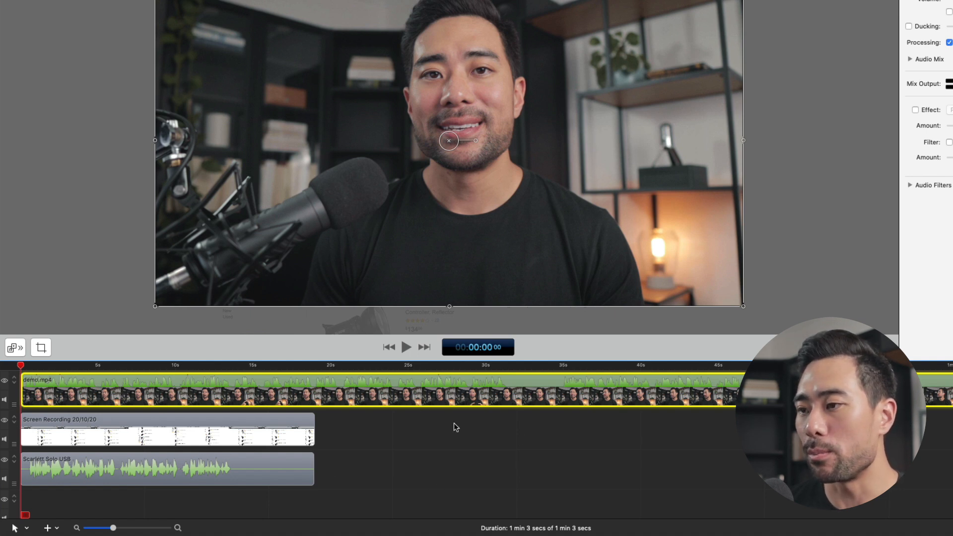
click(356, 488)
drag(357, 485, 233, 435)
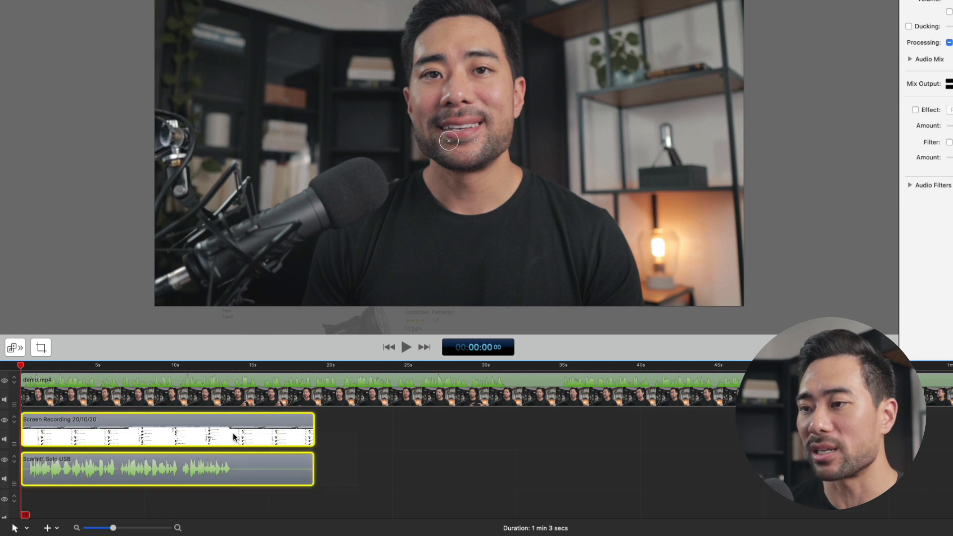
click(407, 434)
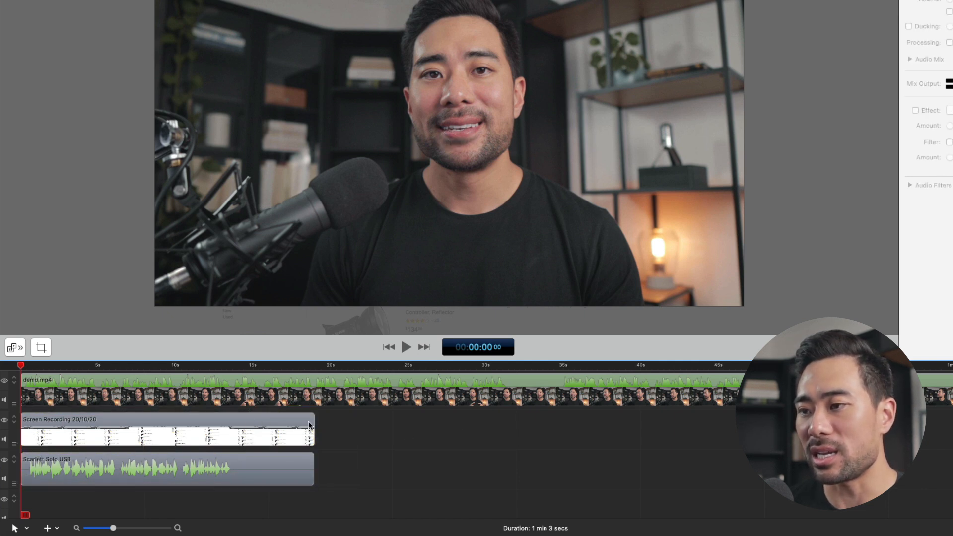
mouse_move(420, 488)
mouse_down()
mouse_move(234, 433)
mouse_move(766, 437)
mouse_move(755, 443)
mouse_up()
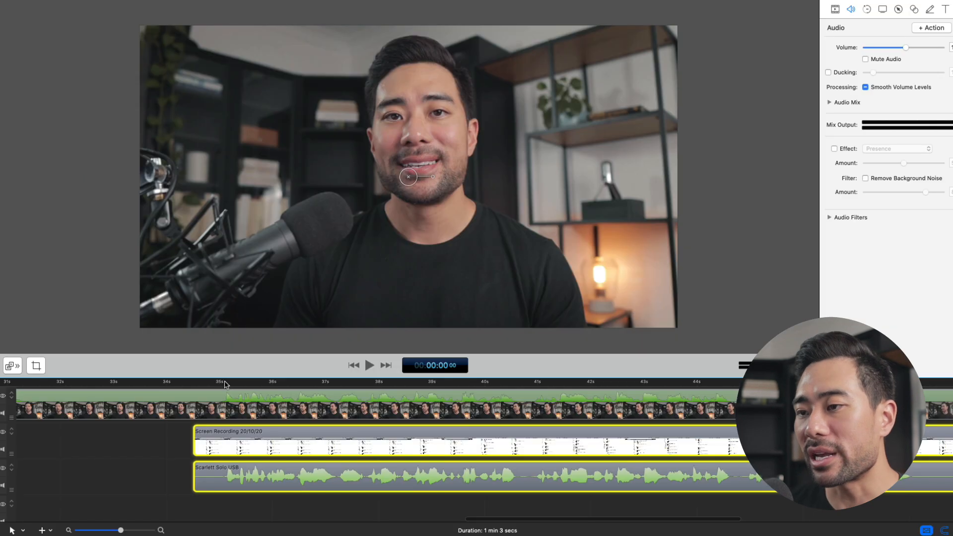
Place the playhead at 00:00:35 04, where the speech waveform begins in demo.mp4
click(226, 383)
scroll(245, 427, up, 5)
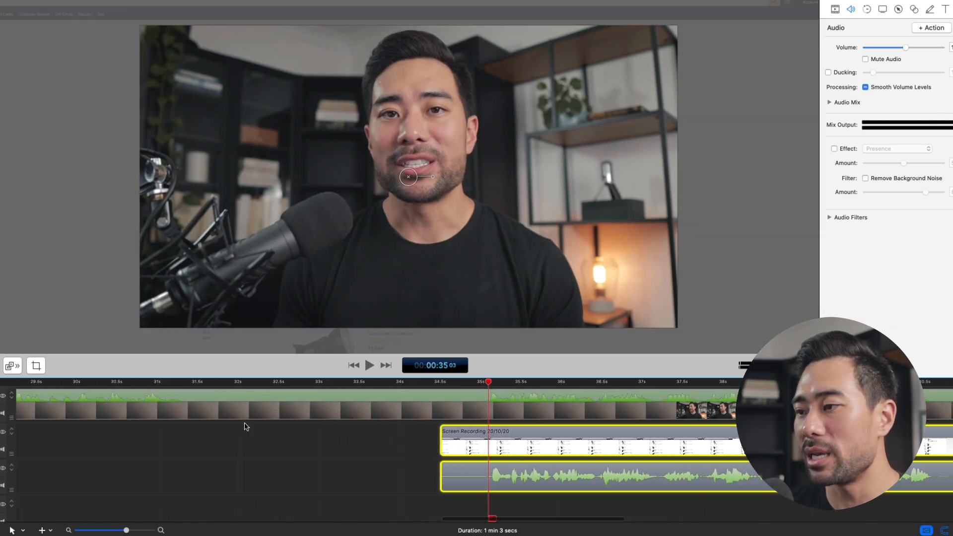
scroll(244, 427, up, 3)
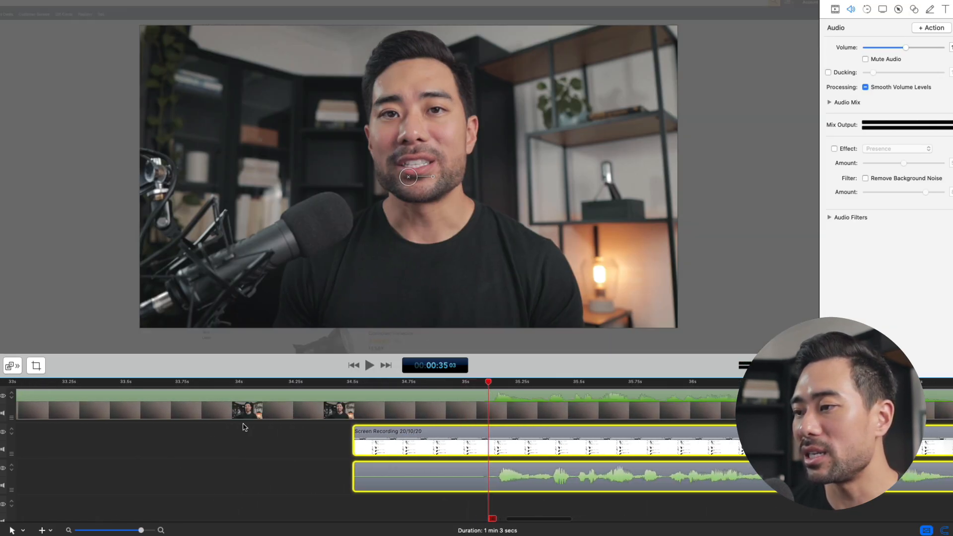
scroll(597, 460, right, 4)
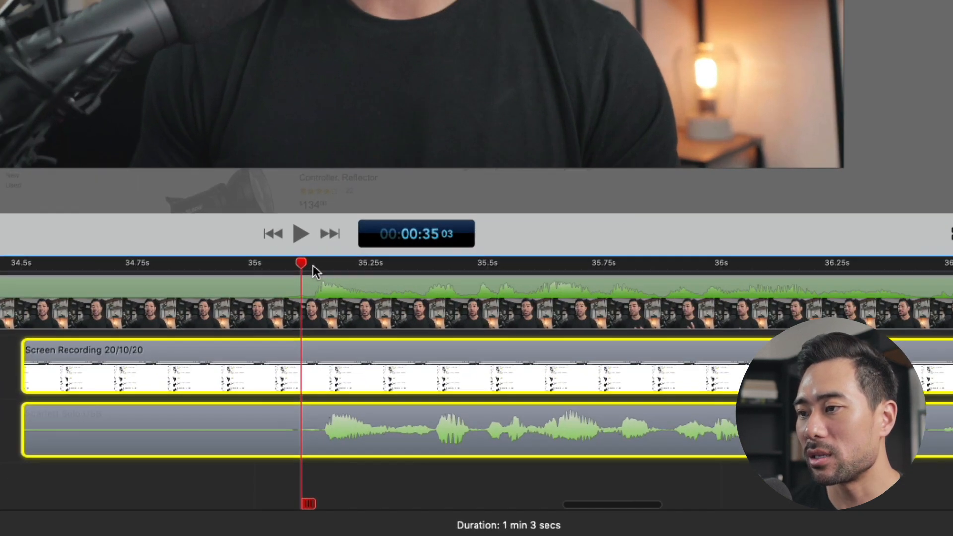
click(375, 380)
mouse_move(256, 153)
mouse_down()
mouse_move(272, 155)
mouse_move(256, 160)
mouse_up()
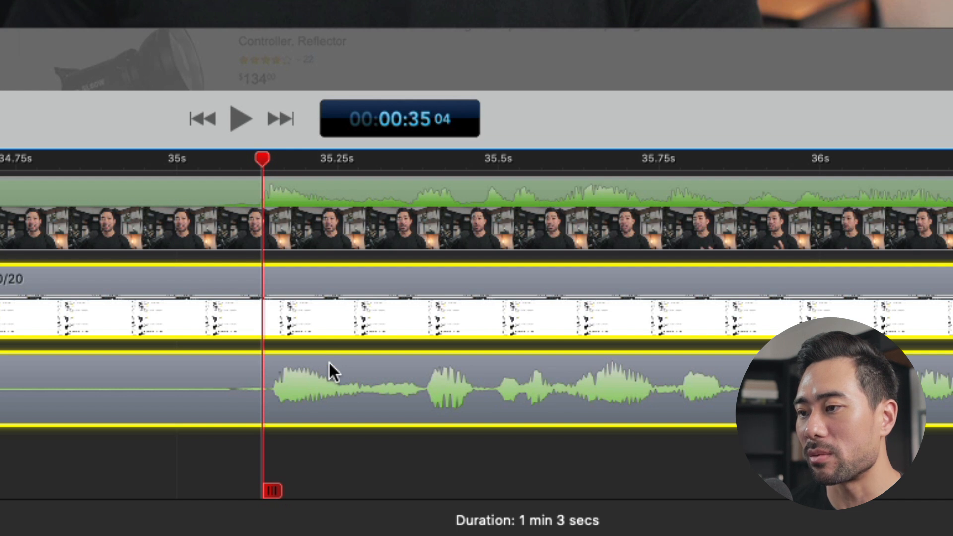
Try shifting the screen recording and Scarlett Solo USB clips slightly earlier against the playhead, and undo the shift
drag(496, 300, 483, 299)
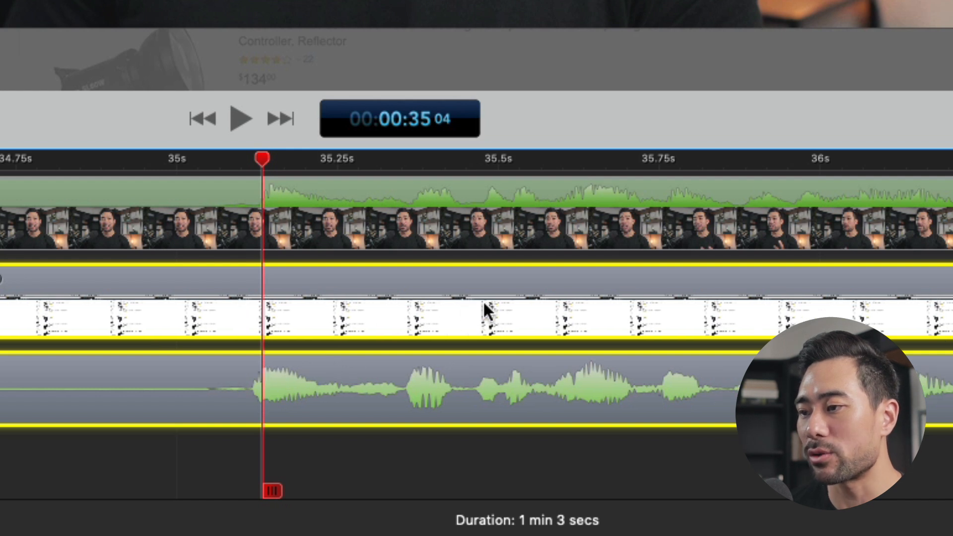
key(super+z)
key(super+plus)
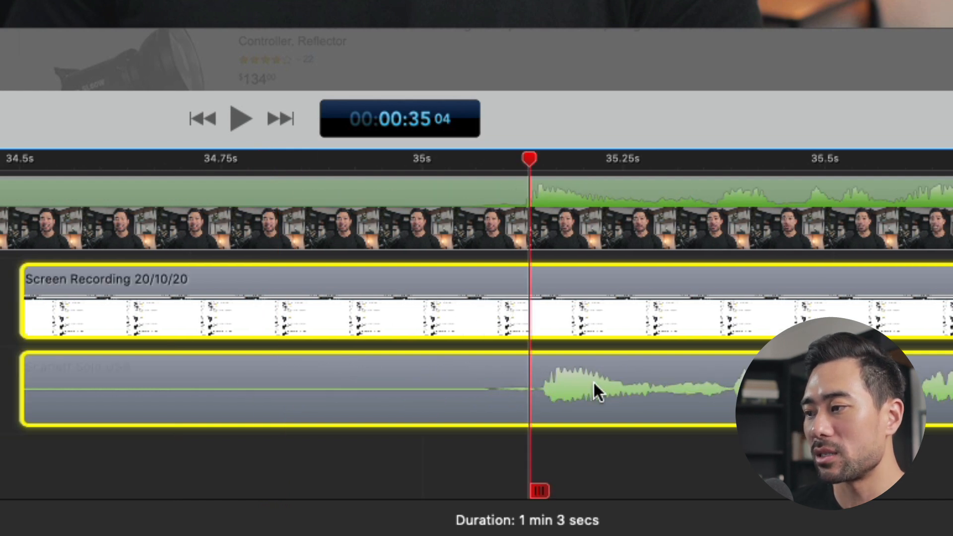
Play the timeline from 00:00:35 00 and check whether the Scarlett Solo USB audio is in sync with demo.mp4
click(410, 157)
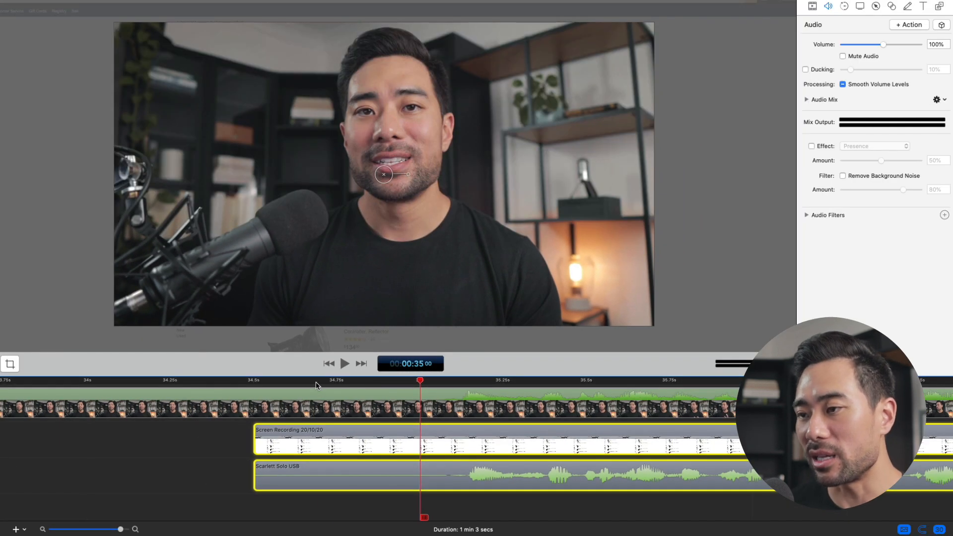
key(space)
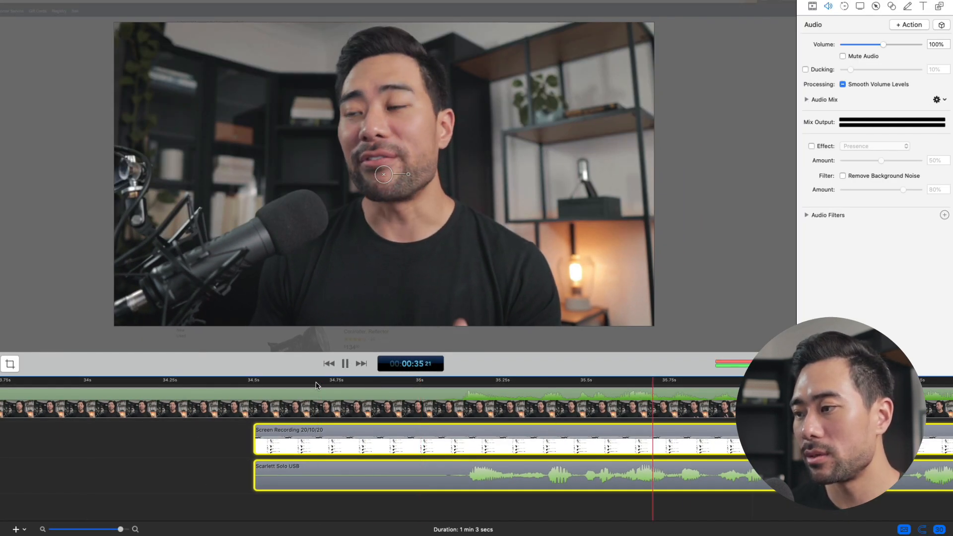
key(space)
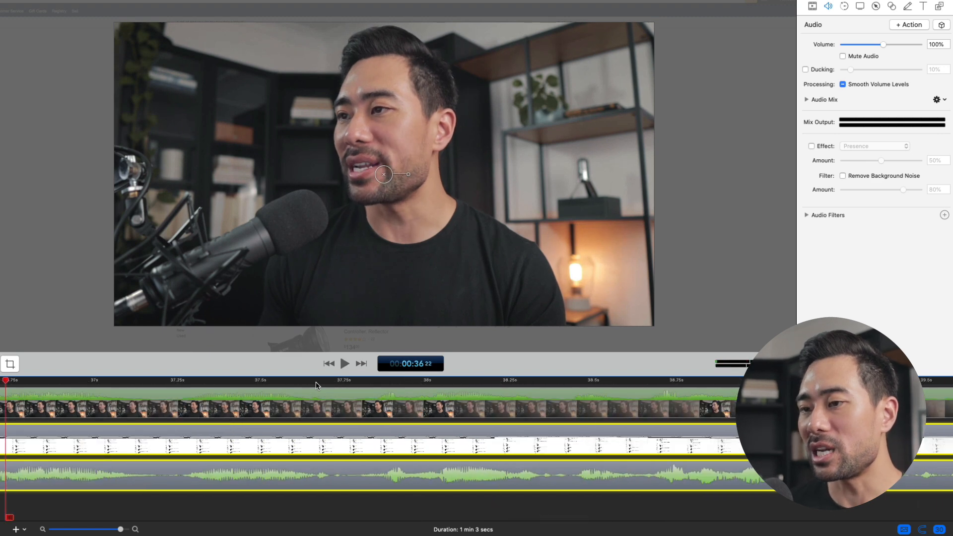
scroll(278, 433, left, 10)
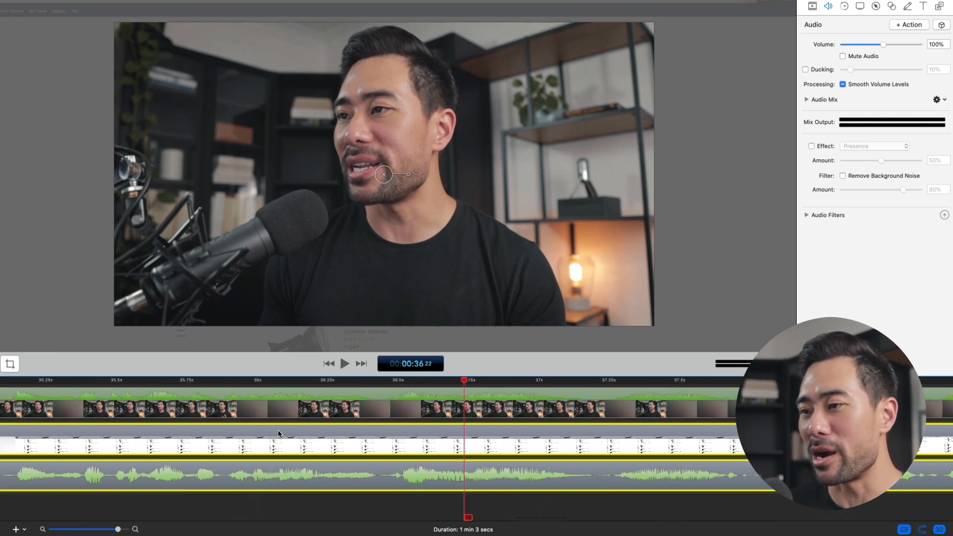
scroll(276, 456, left, 5)
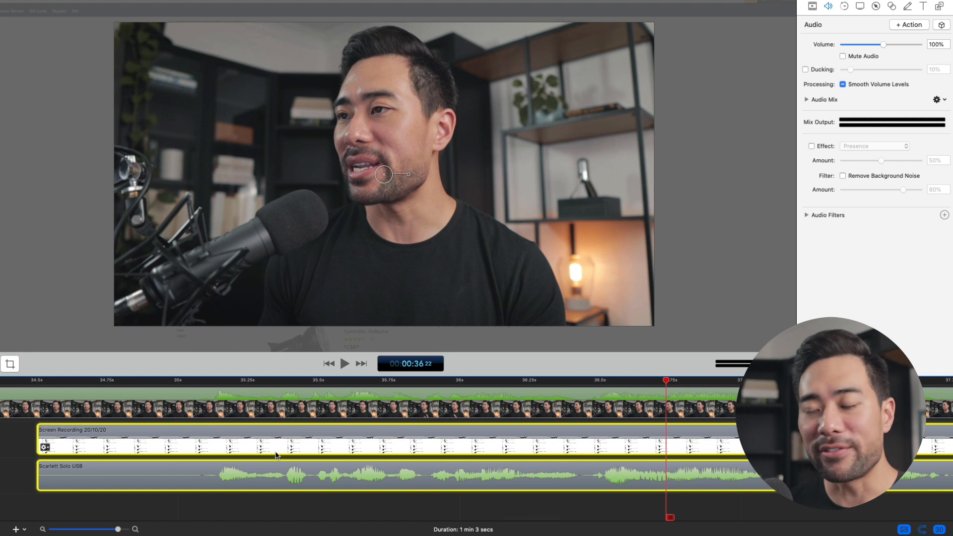
scroll(275, 455, left, 5)
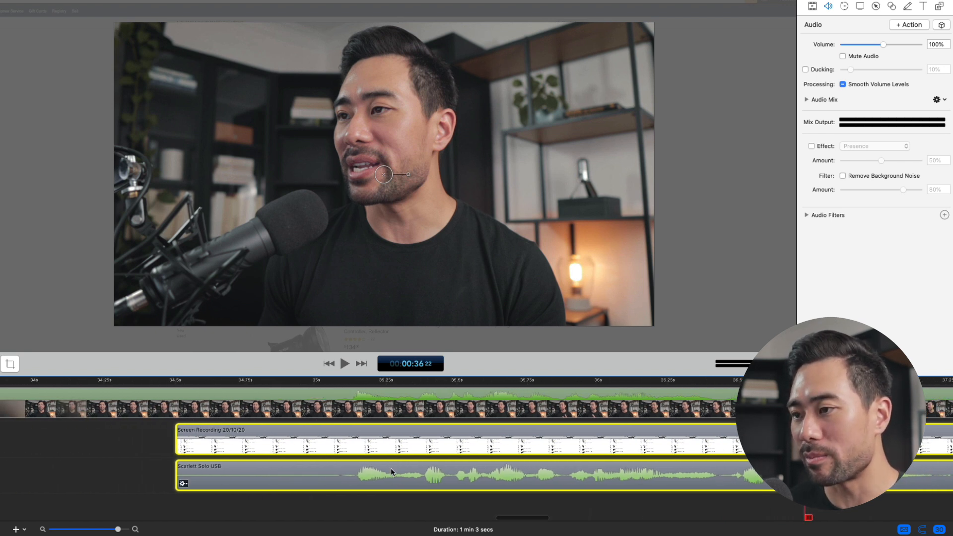
Ripple delete the range from the timeline start to 00:00:35 00 across all tracks
click(351, 389)
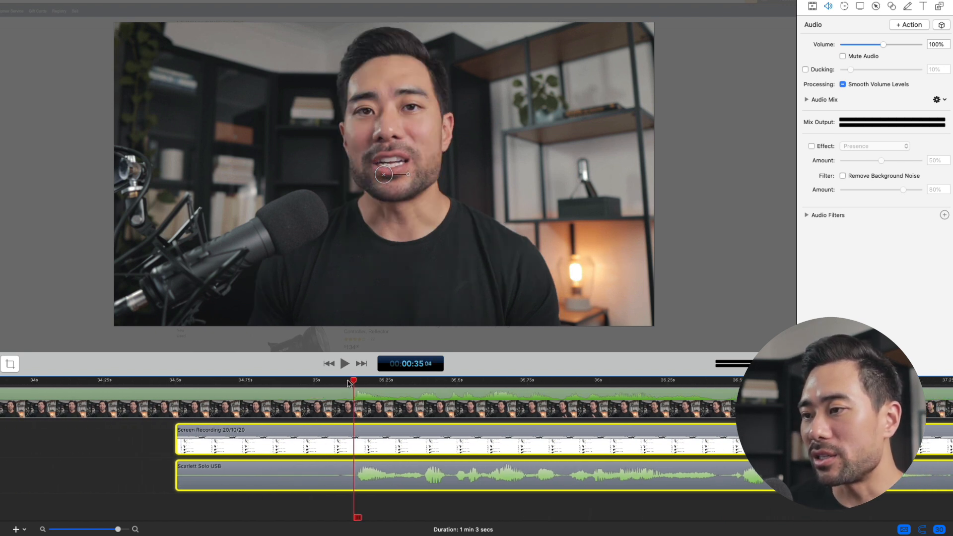
click(318, 380)
mouse_move(318, 380)
mouse_down()
mouse_move(352, 385)
mouse_move(320, 388)
mouse_up()
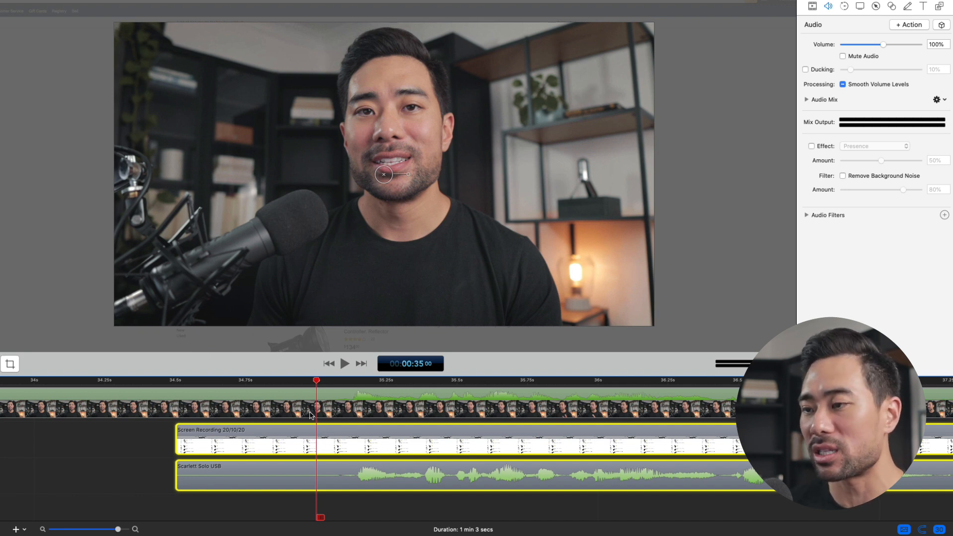
key(super+minus)
click(454, 386)
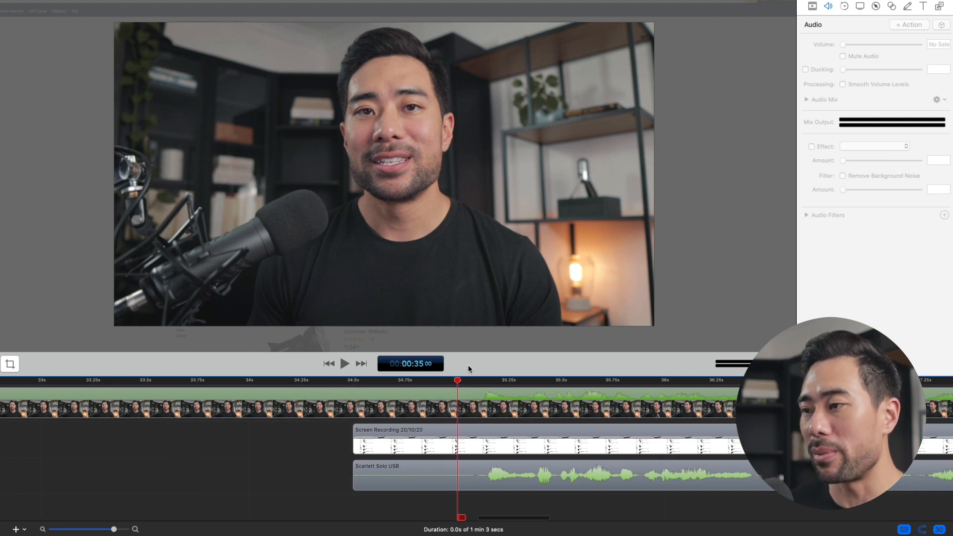
key(o)
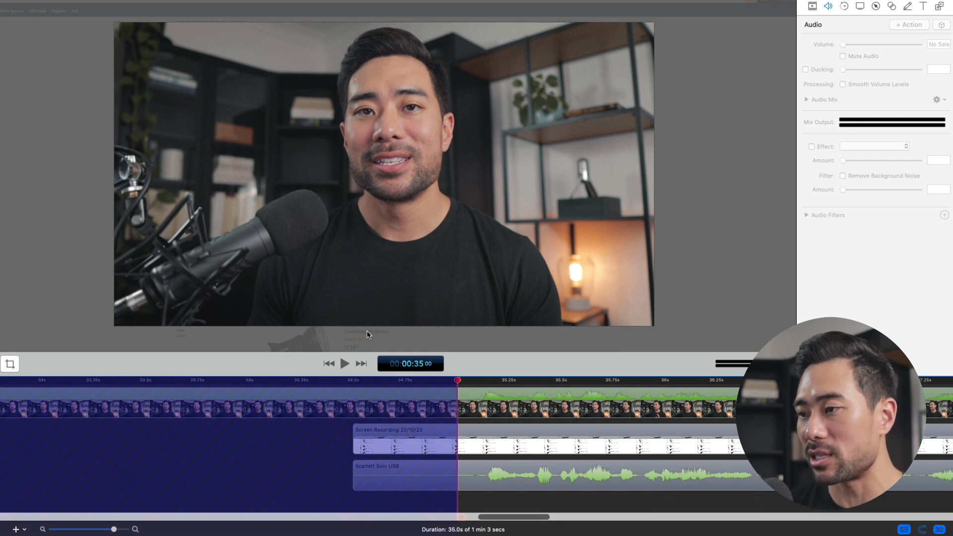
key(Delete)
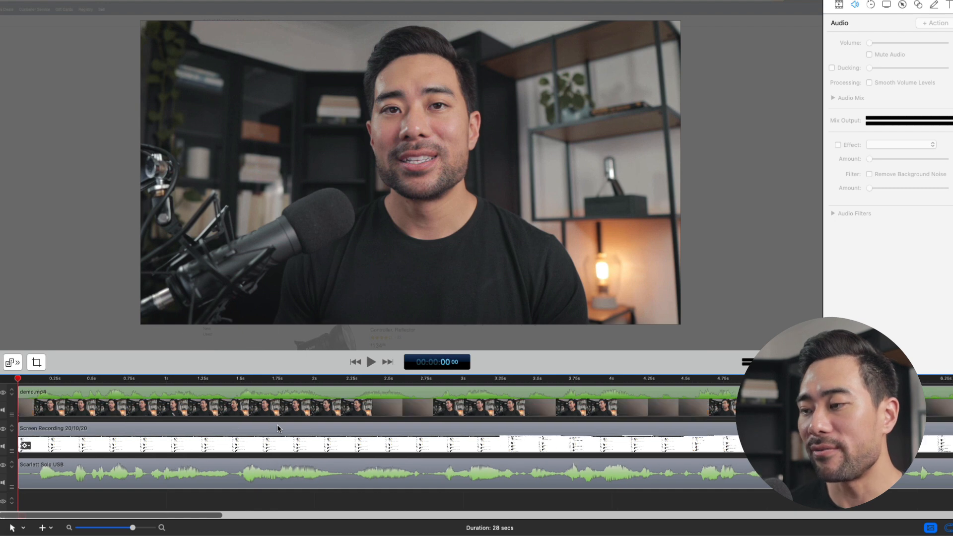
Set the demo.mp4 clip's video scale to 50% and expand its cropping controls
click(336, 406)
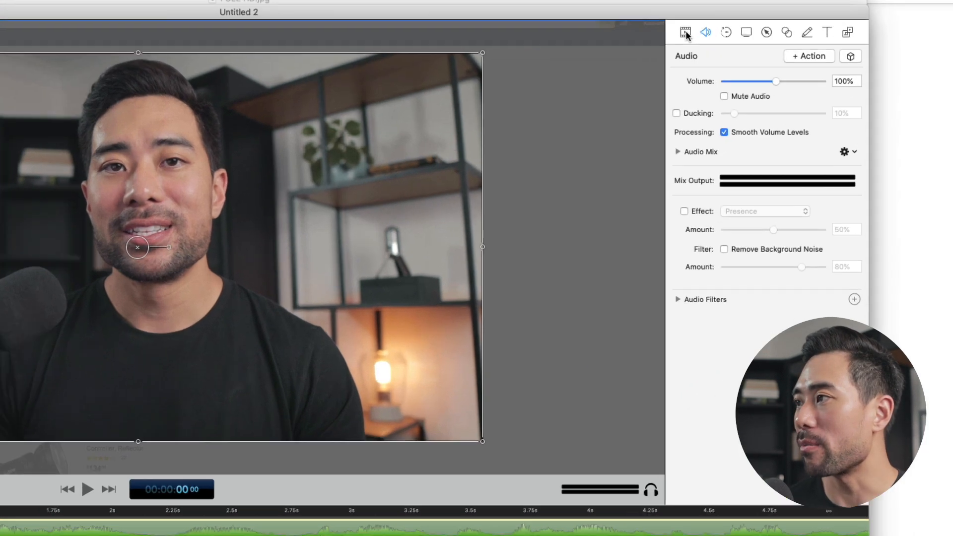
click(810, 24)
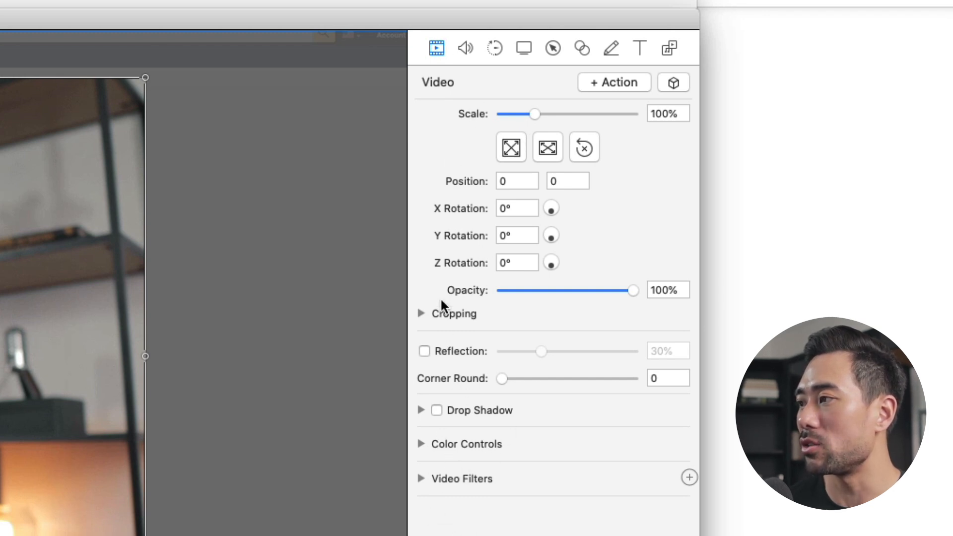
click(420, 314)
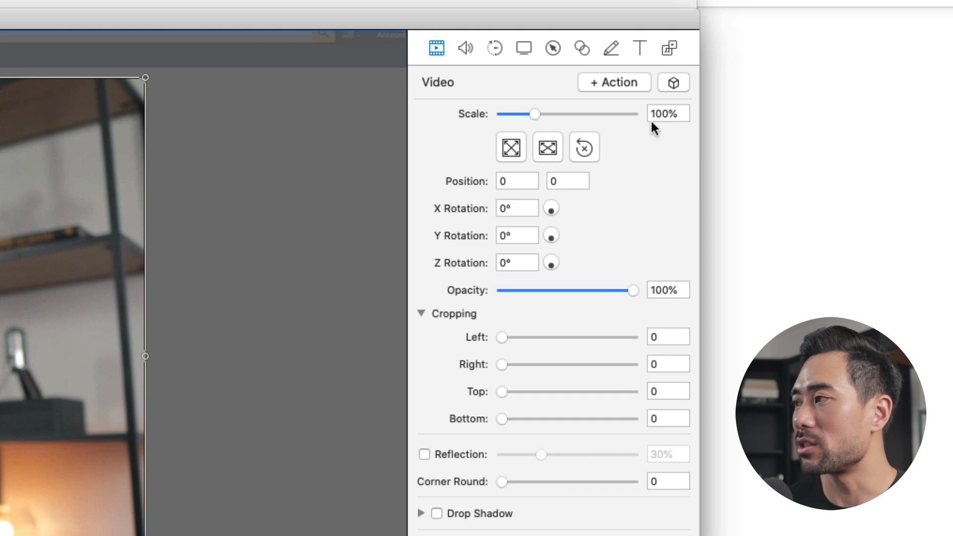
click(662, 113)
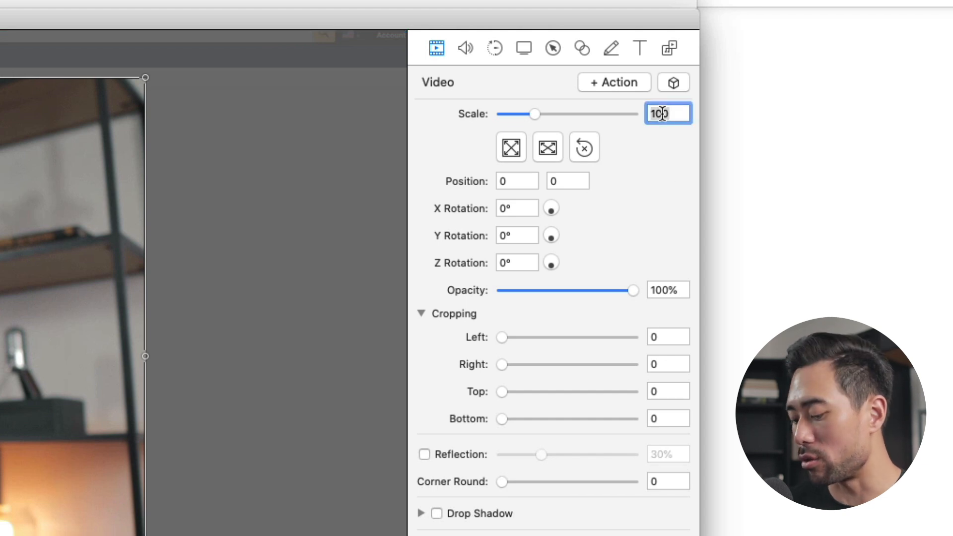
text(50)
key(Return)
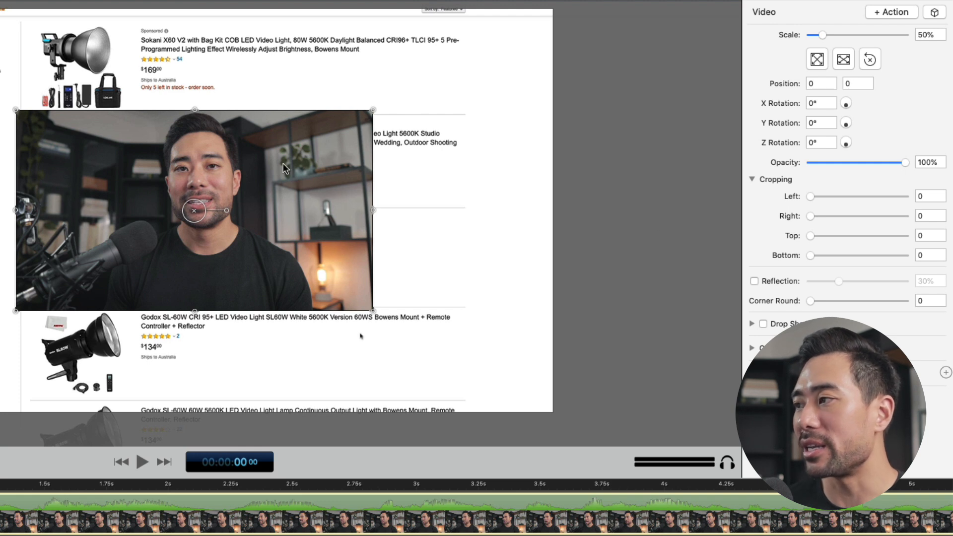
Crop the left side of the demo.mp4 clip by 650
drag(811, 197, 910, 197)
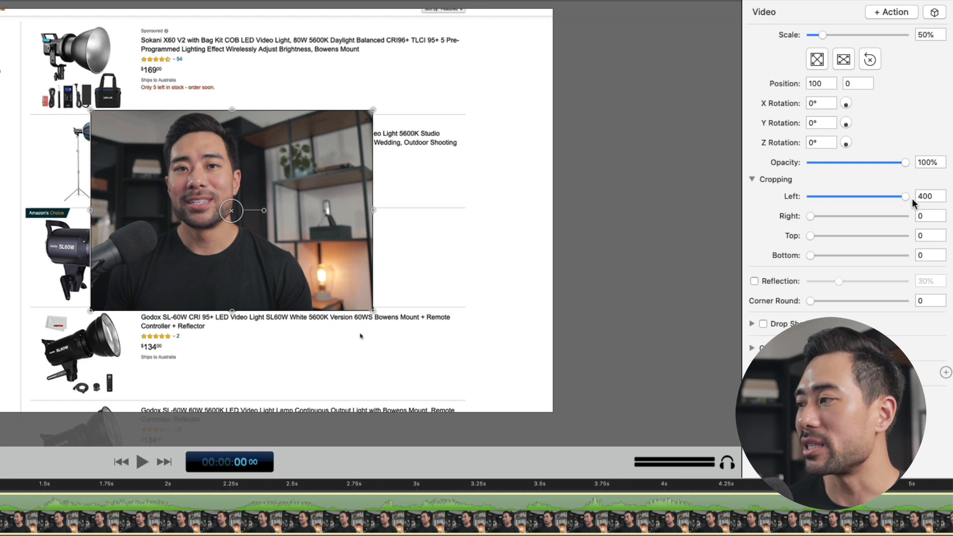
double_click(926, 196)
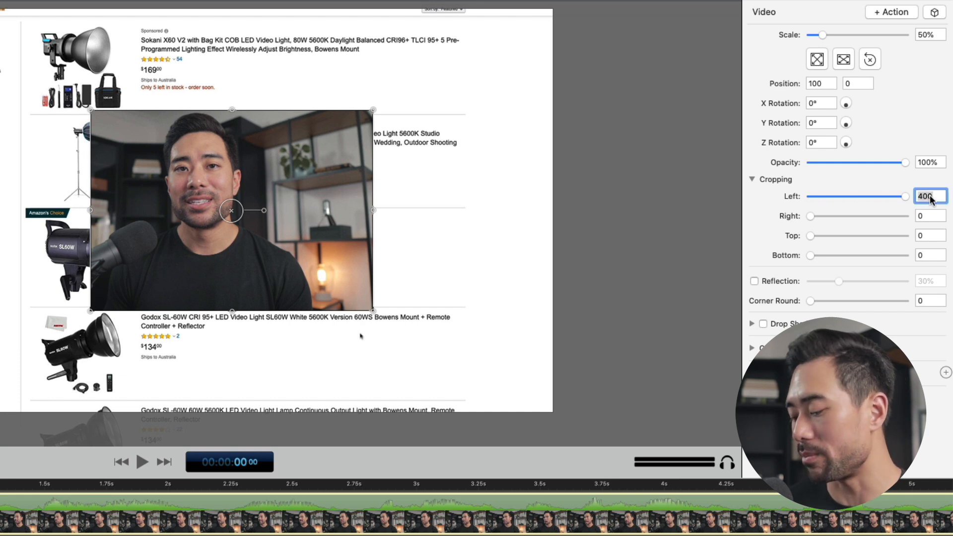
text(600)
key(Return)
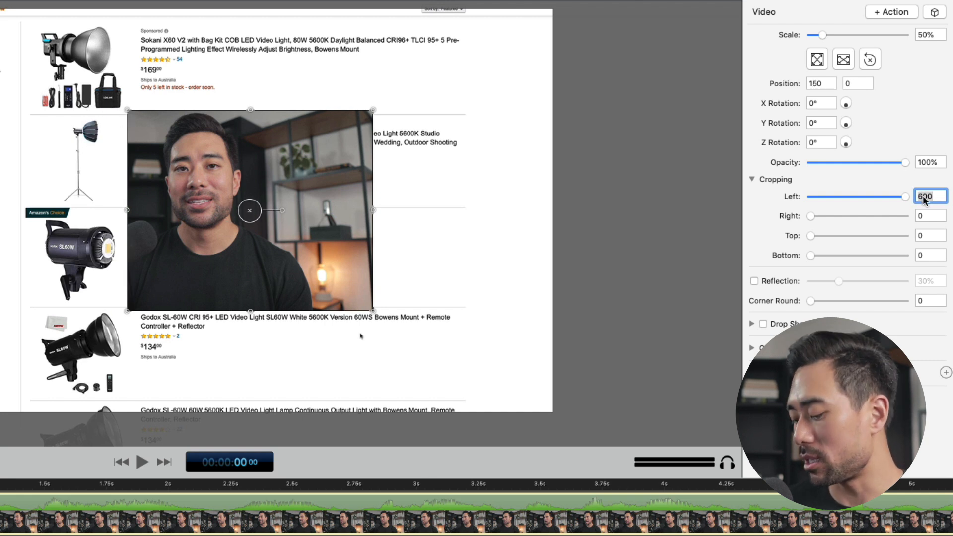
text(650)
key(Return)
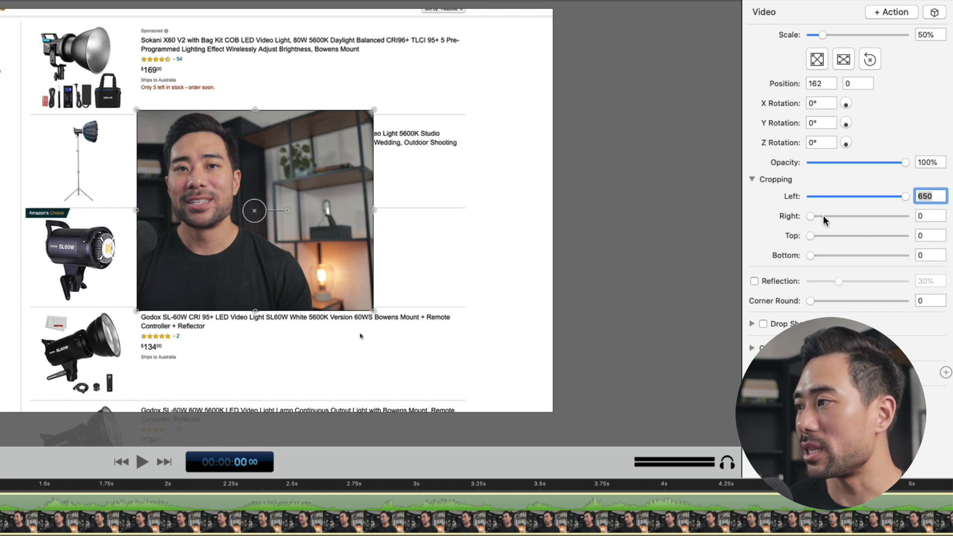
Crop the right side of the demo.mp4 clip by 550
drag(810, 216, 937, 217)
click(937, 217)
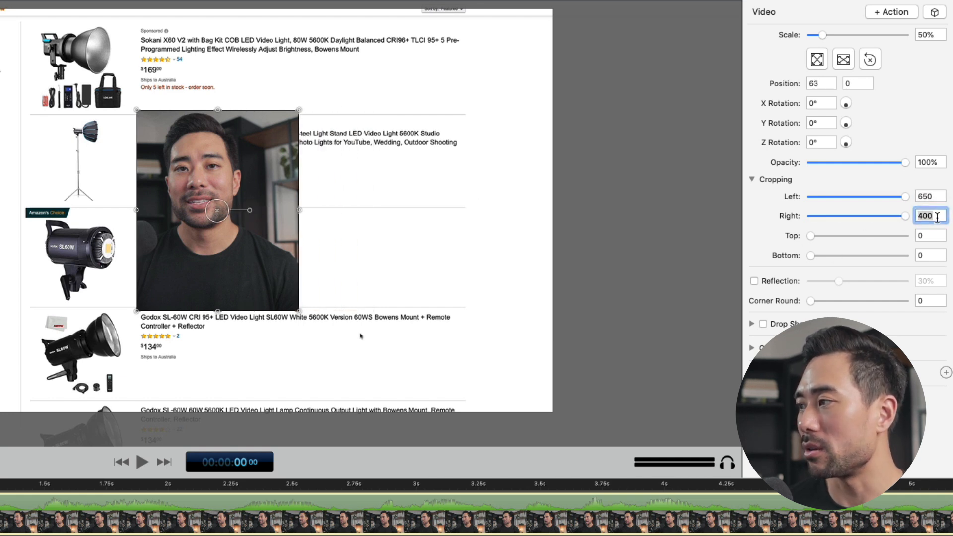
text(500)
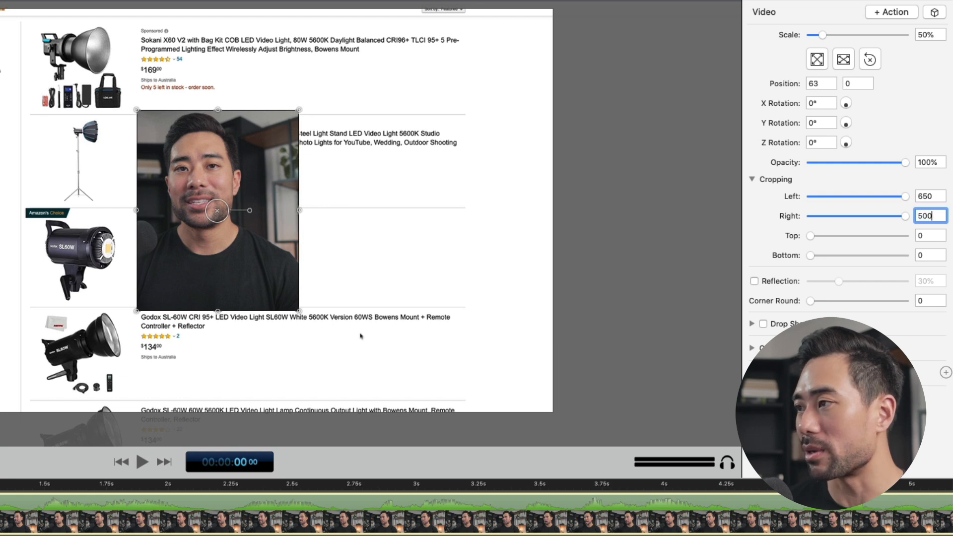
key(Return)
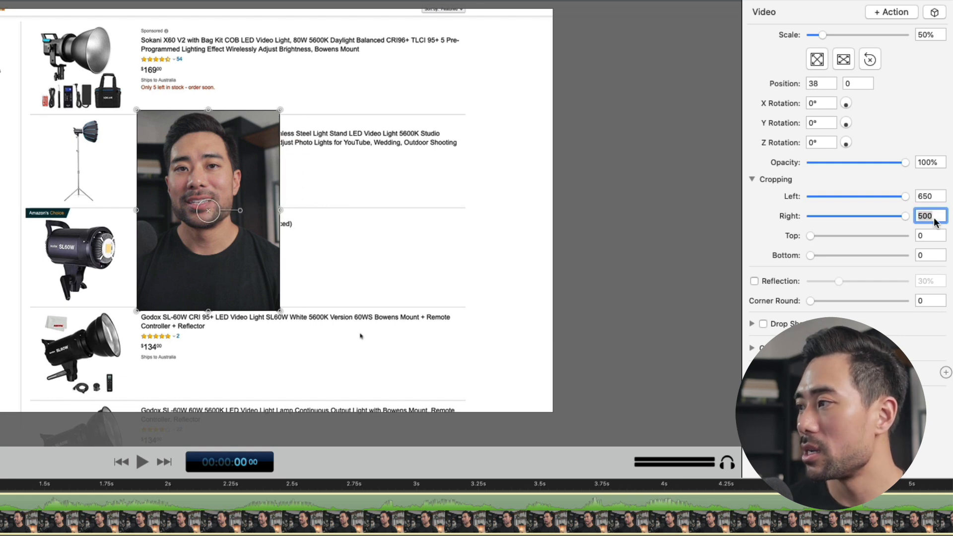
text(520)
key(Return)
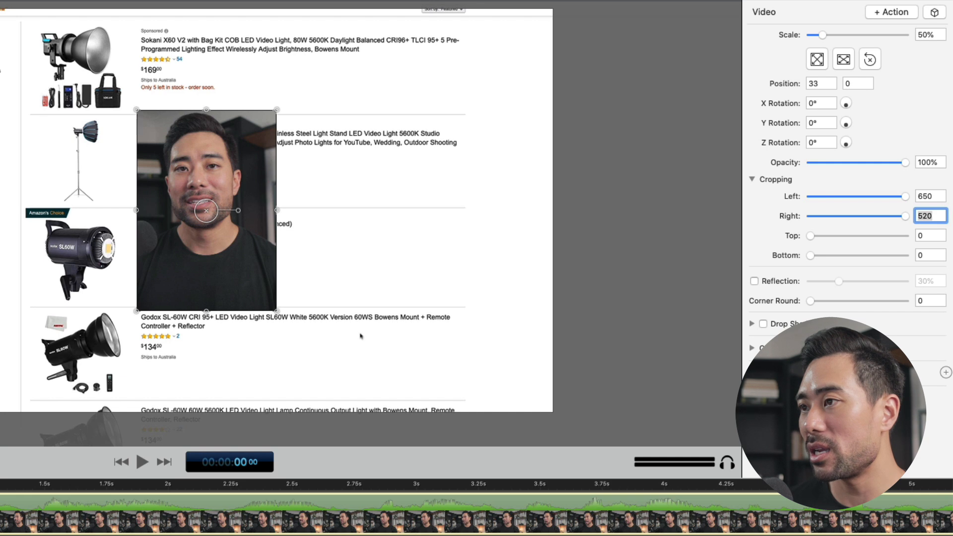
text(550)
key(Return)
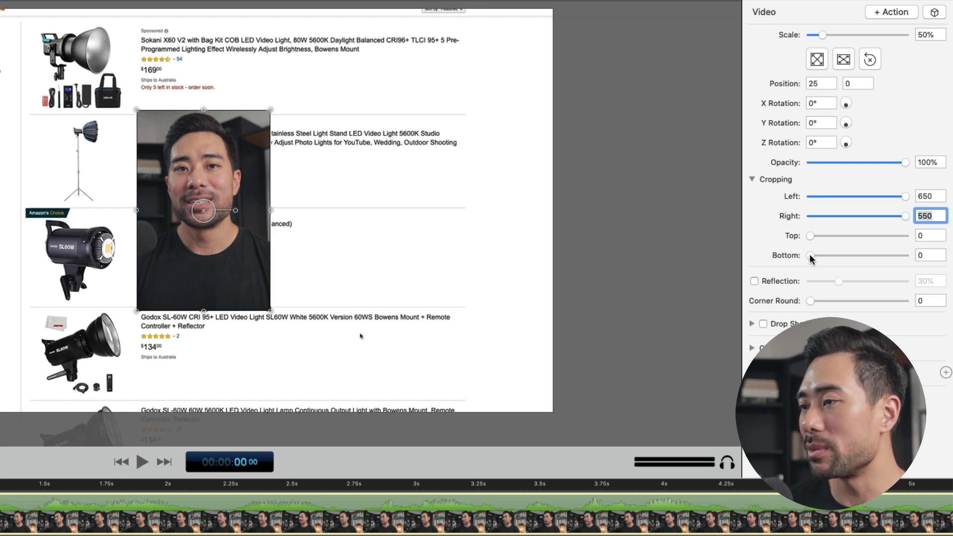
Crop the bottom of the demo.mp4 clip by 356 so the frame is roughly square
drag(810, 236, 788, 225)
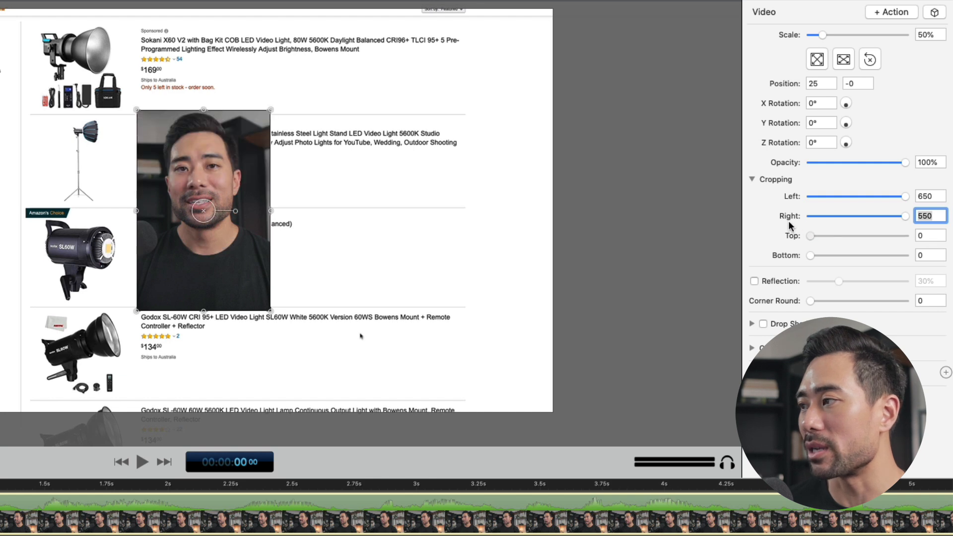
drag(810, 255, 896, 273)
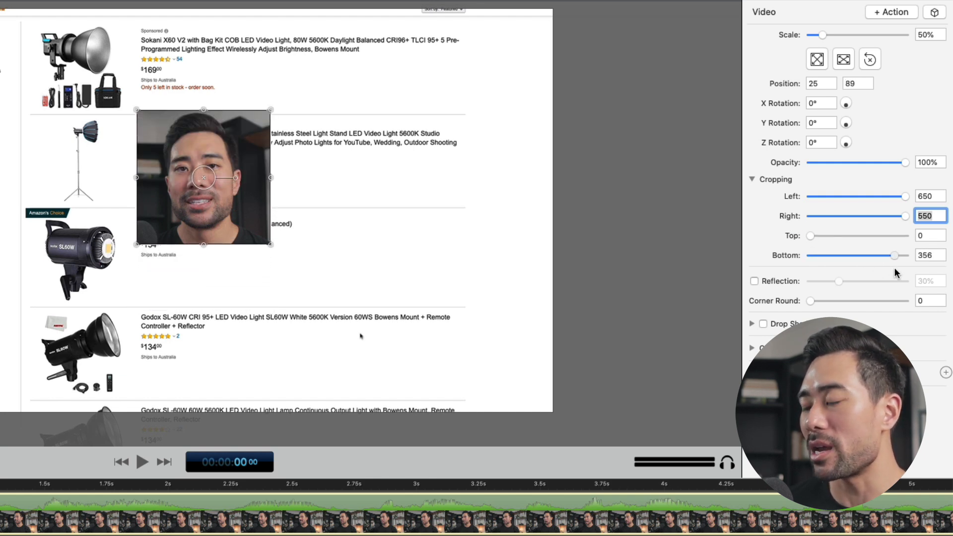
click(371, 222)
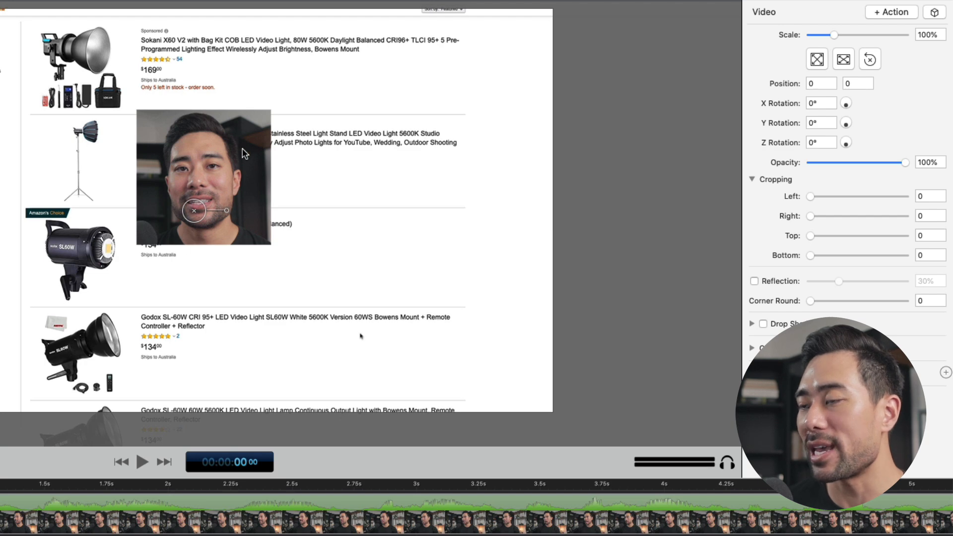
Move the cropped demo.mp4 clip to the lower-right part of the canvas, at about position 710, -284
drag(217, 159, 317, 182)
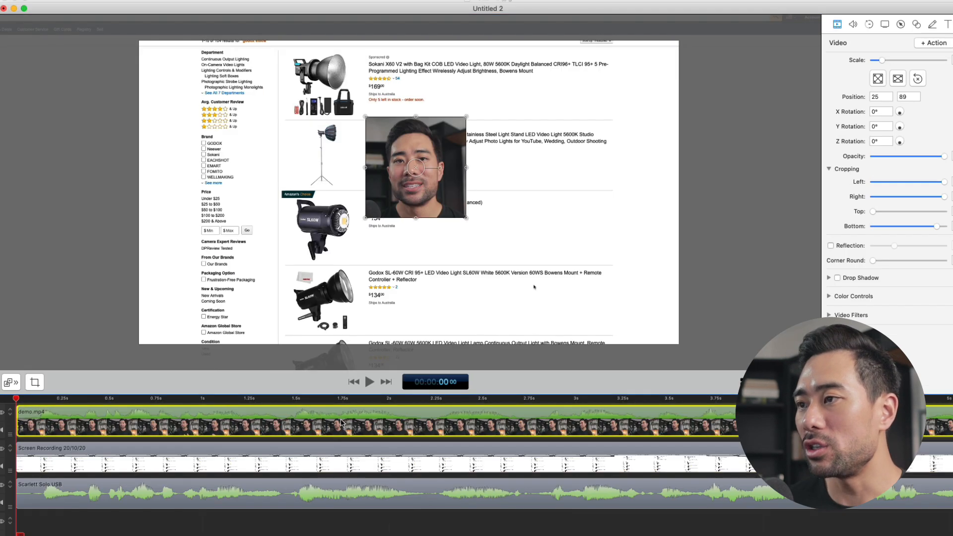
click(445, 199)
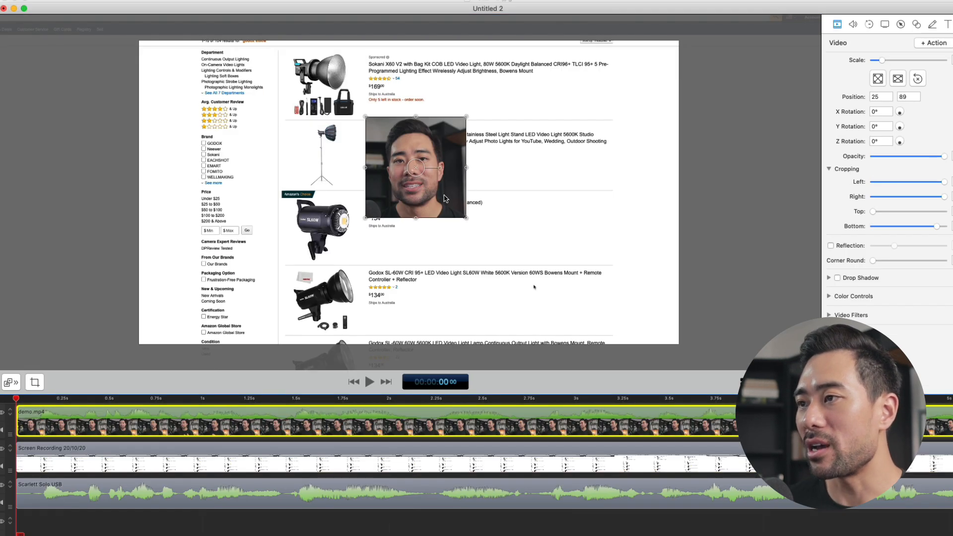
drag(446, 198, 637, 302)
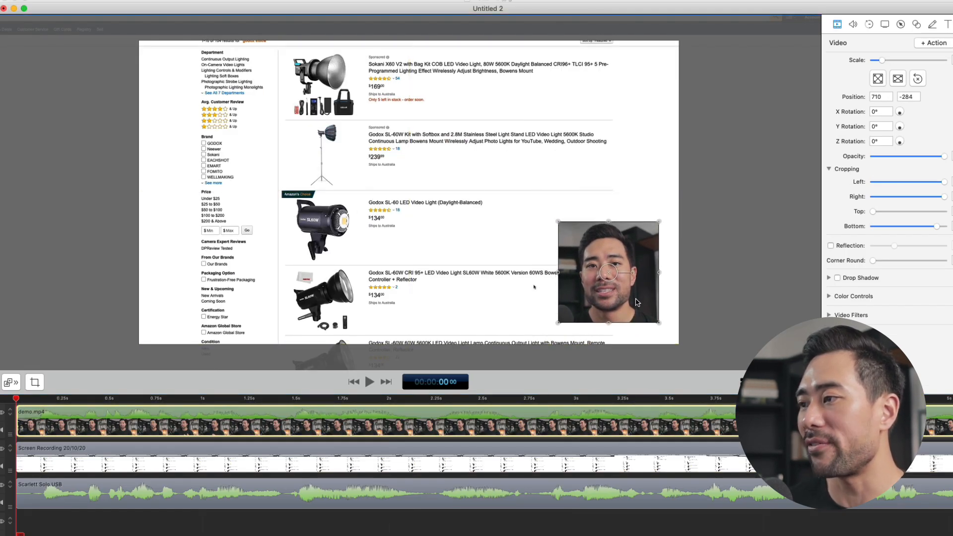
click(54, 398)
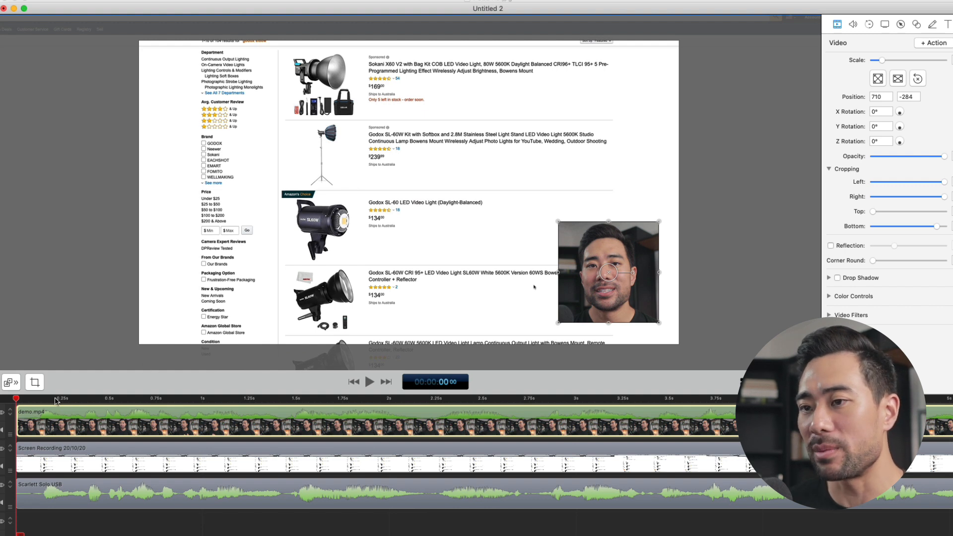
key(space)
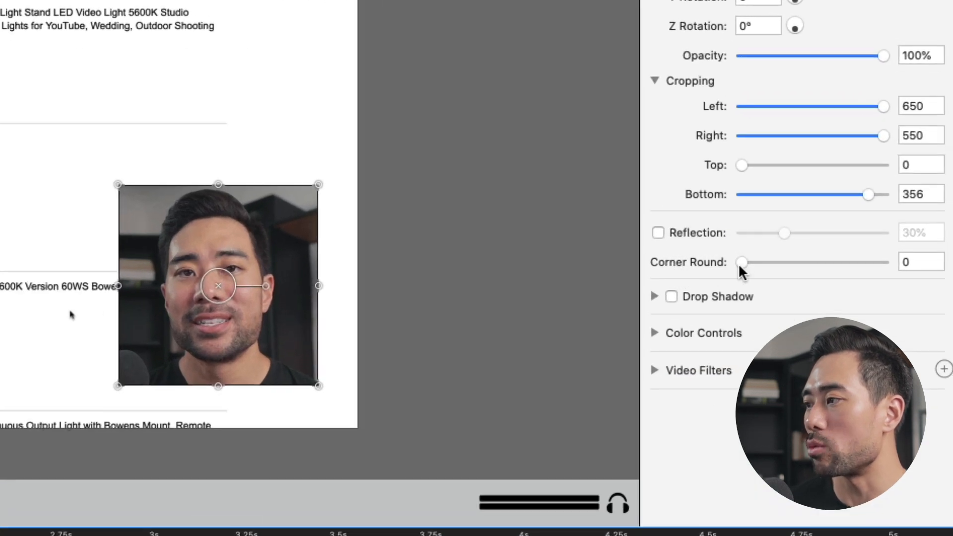
Set the demo.mp4 clip's corner rounding to about 359.51 to turn the cropped frame into a circle
drag(855, 260, 860, 261)
drag(750, 263, 865, 271)
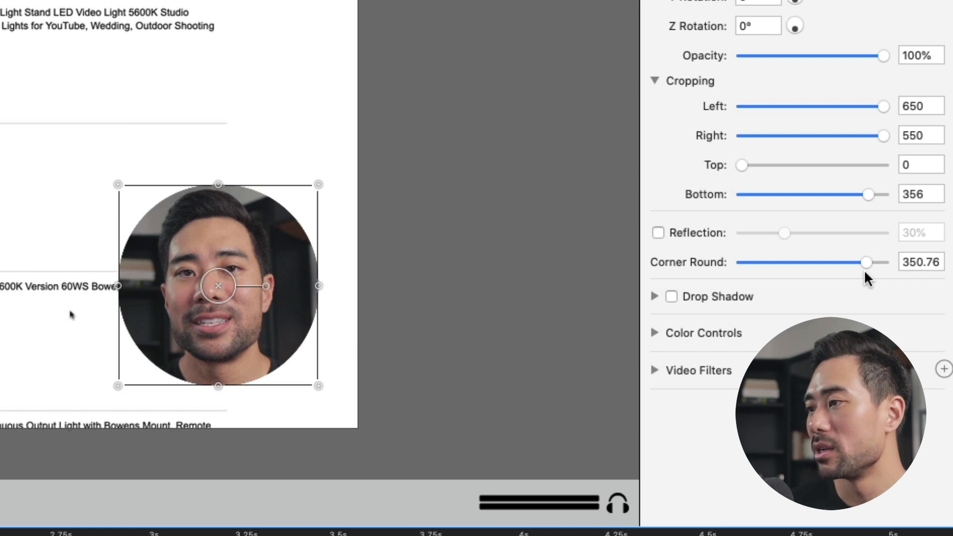
click(342, 226)
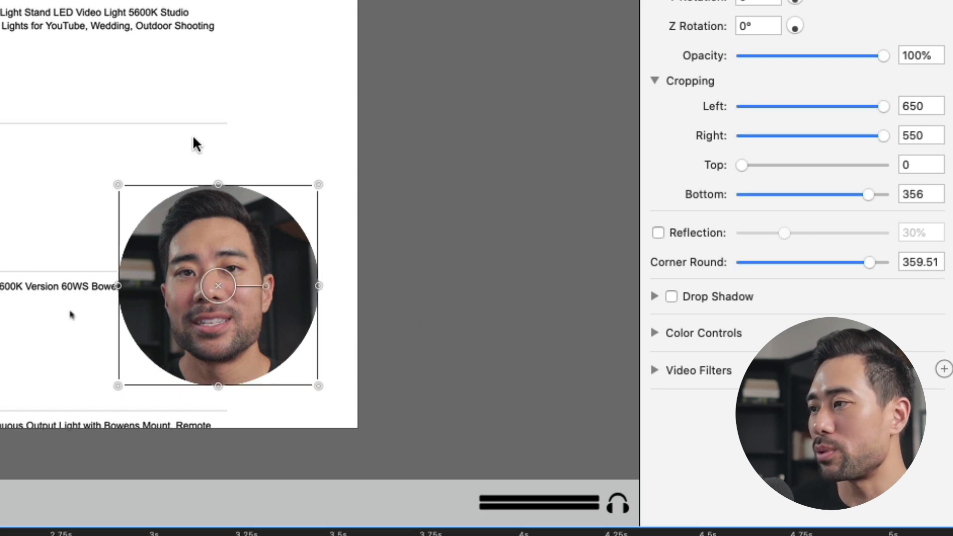
click(223, 118)
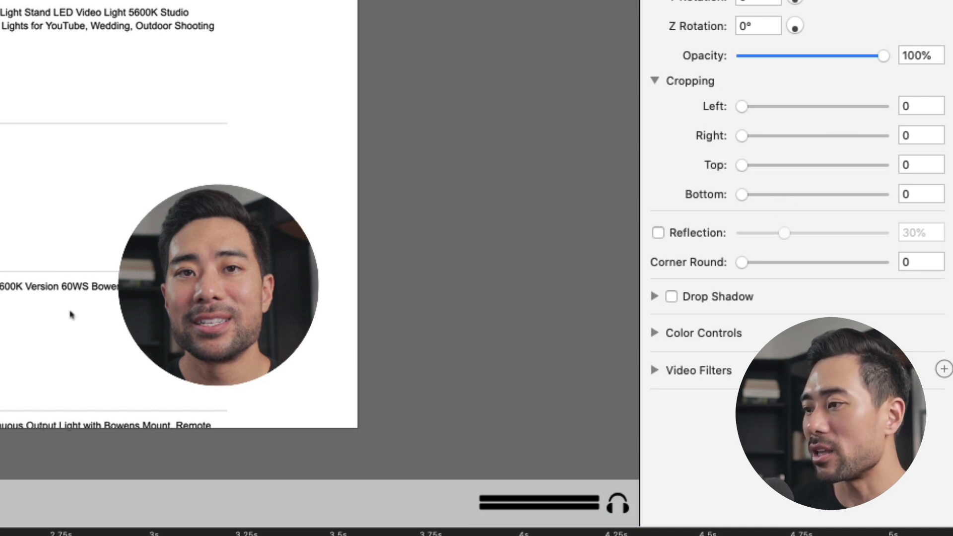
click(142, 534)
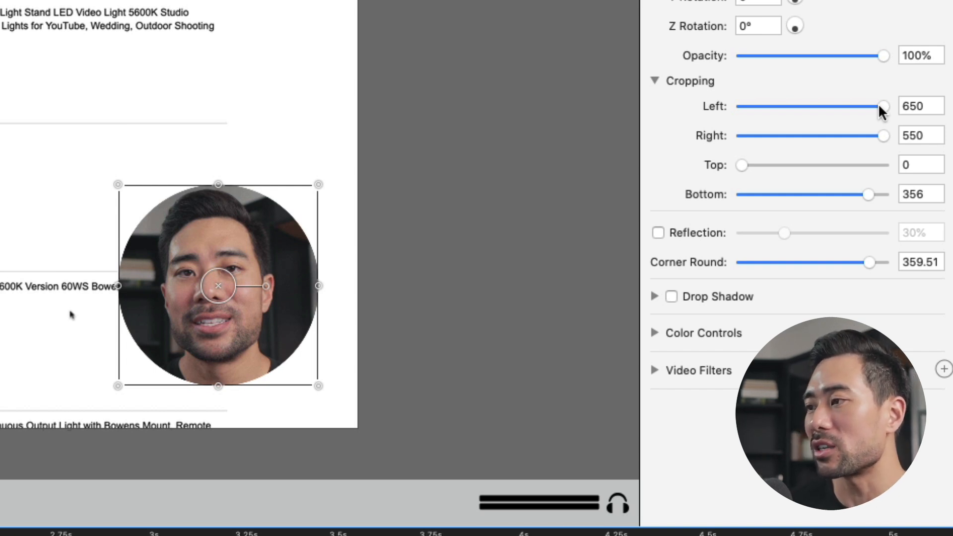
click(108, 503)
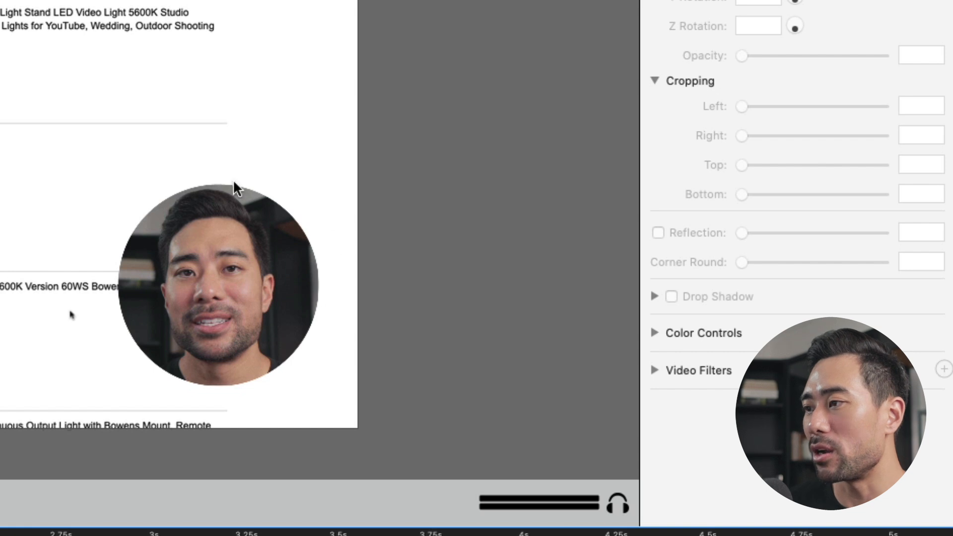
click(249, 320)
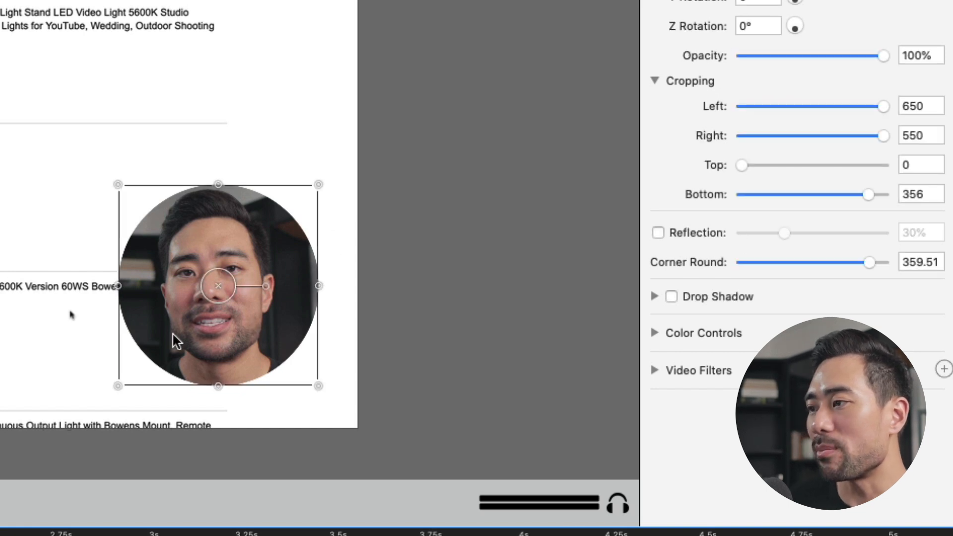
Fine-tune the circular camera clip's placement near the canvas's lower-right corner, leaving a small margin on both edges
drag(173, 334, 242, 363)
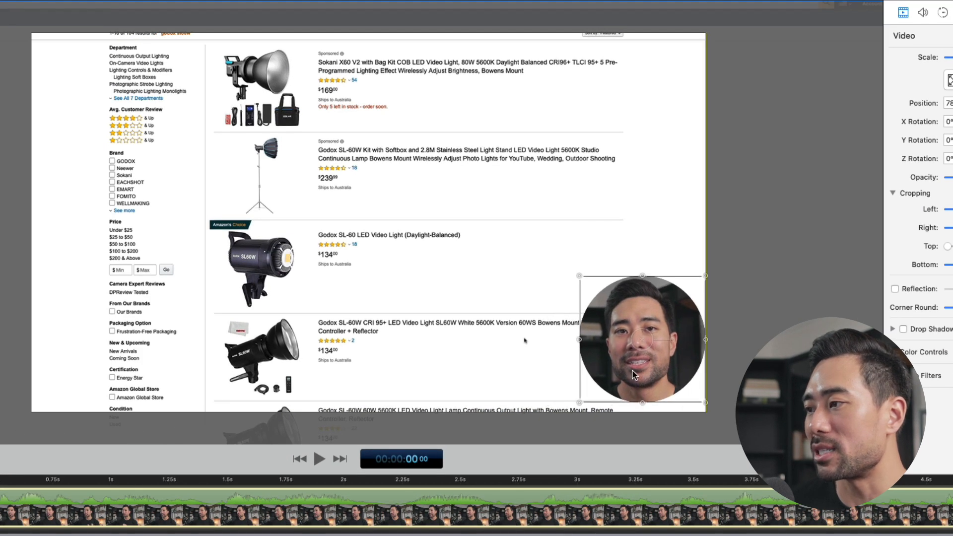
mouse_move(633, 371)
mouse_down()
mouse_move(640, 372)
mouse_move(631, 372)
mouse_up()
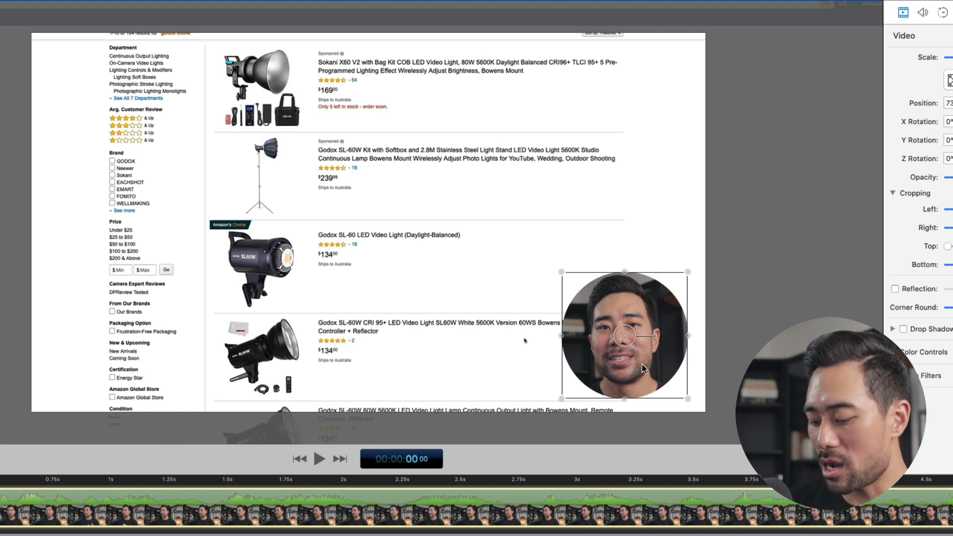
key(Up)
key(Up)
key(Up)
key(Up)
key(Up)
key(Up)
key(Up)
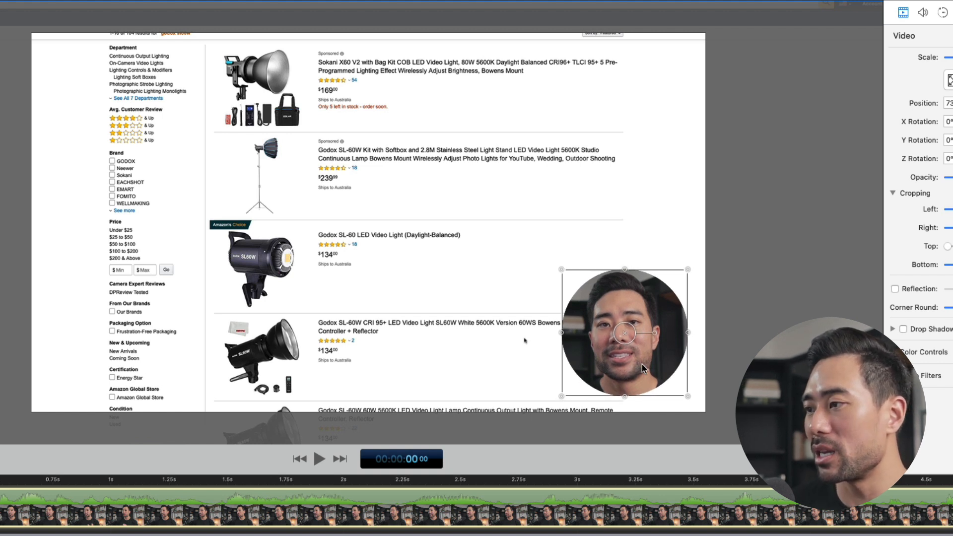
drag(642, 365, 642, 354)
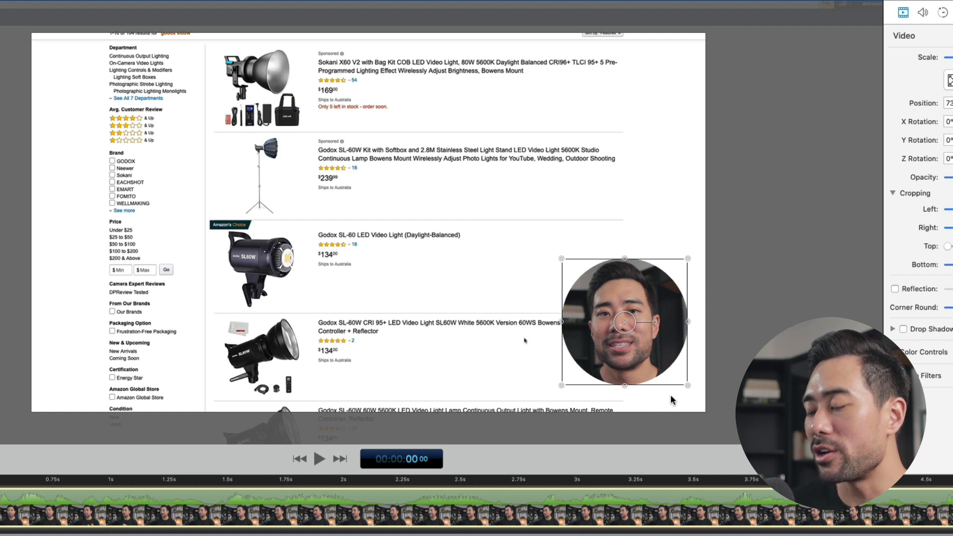
click(733, 405)
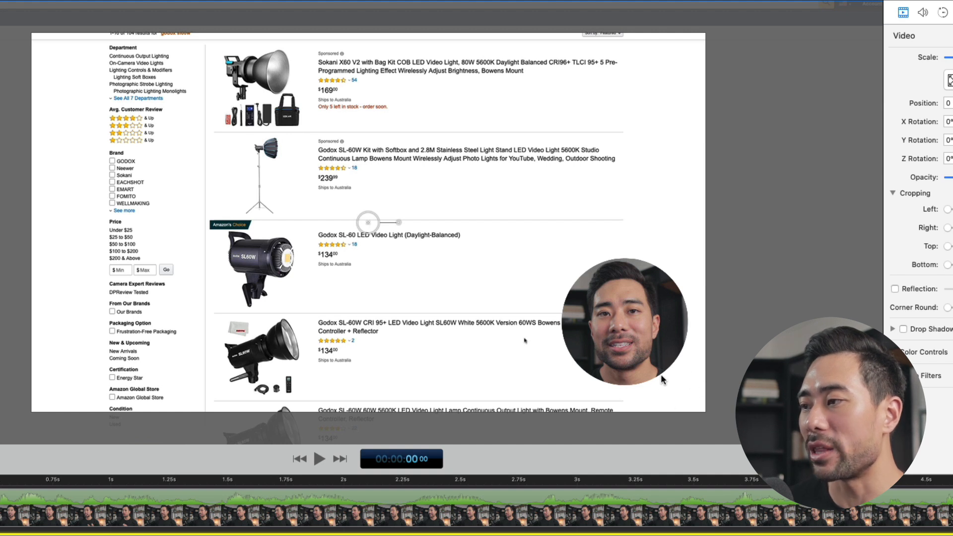
click(657, 353)
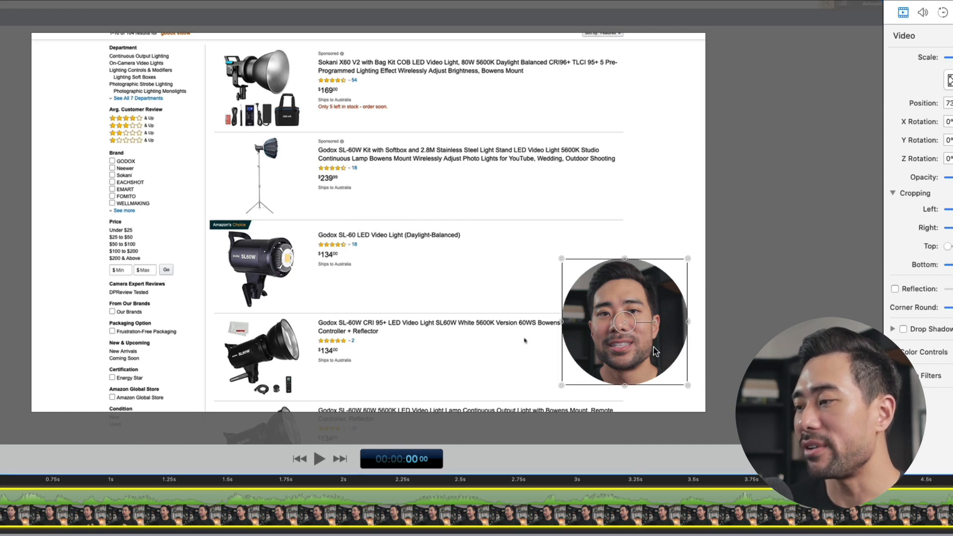
drag(654, 351, 648, 349)
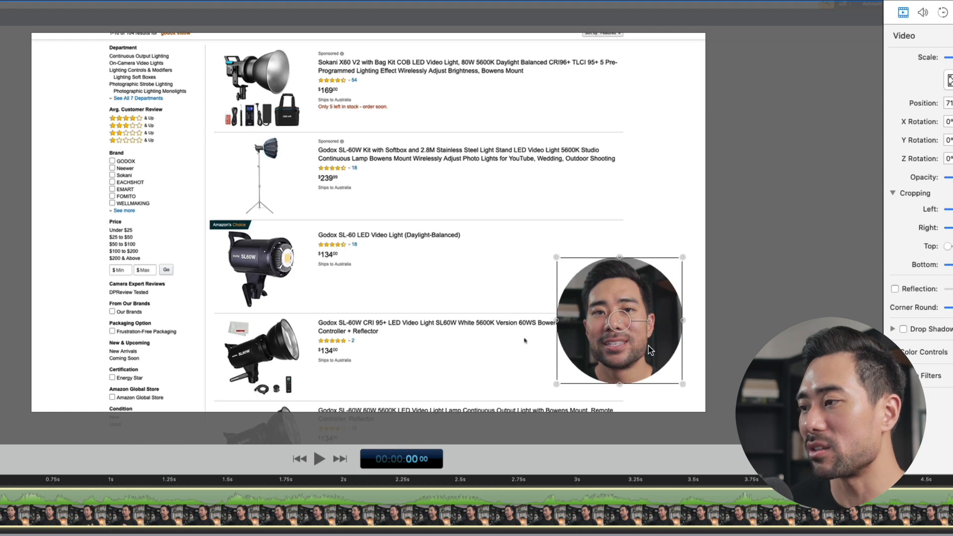
click(737, 372)
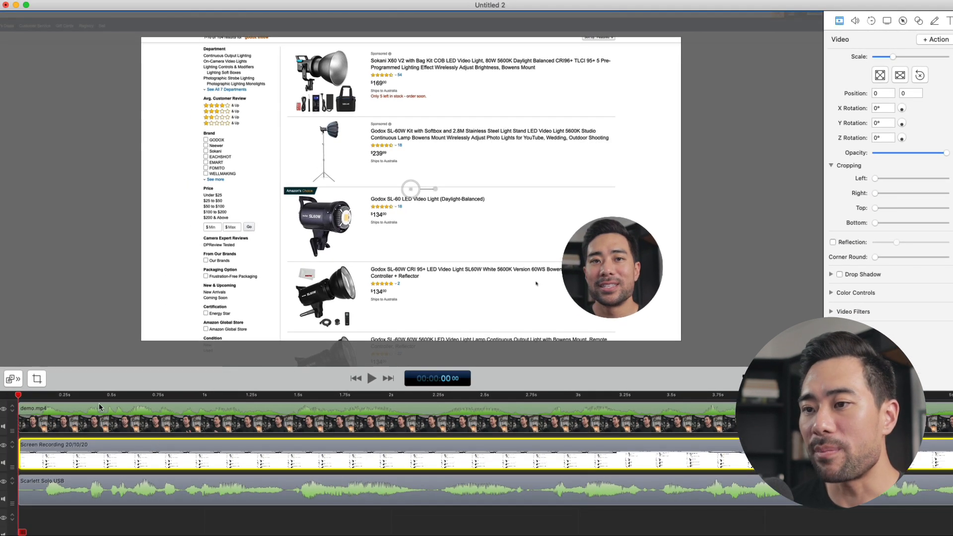
Play the timeline to 00:00:13 10, just past the end of speech, and delete everything after that point on all tracks
drag(92, 399, 175, 403)
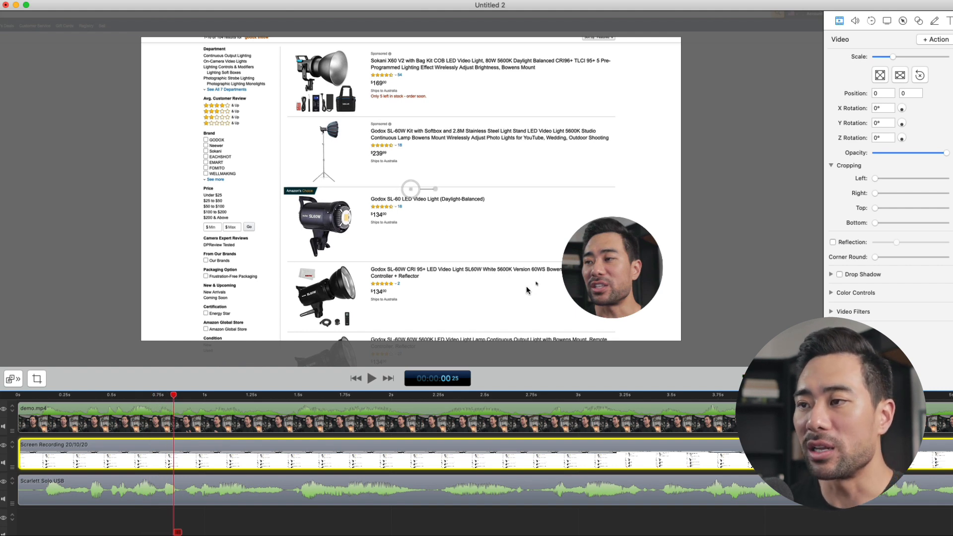
key(space)
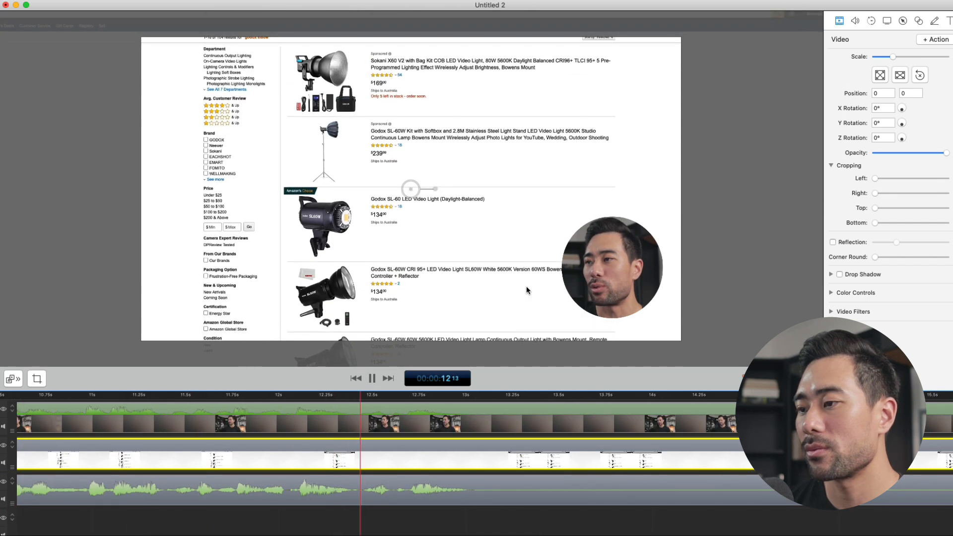
key(space)
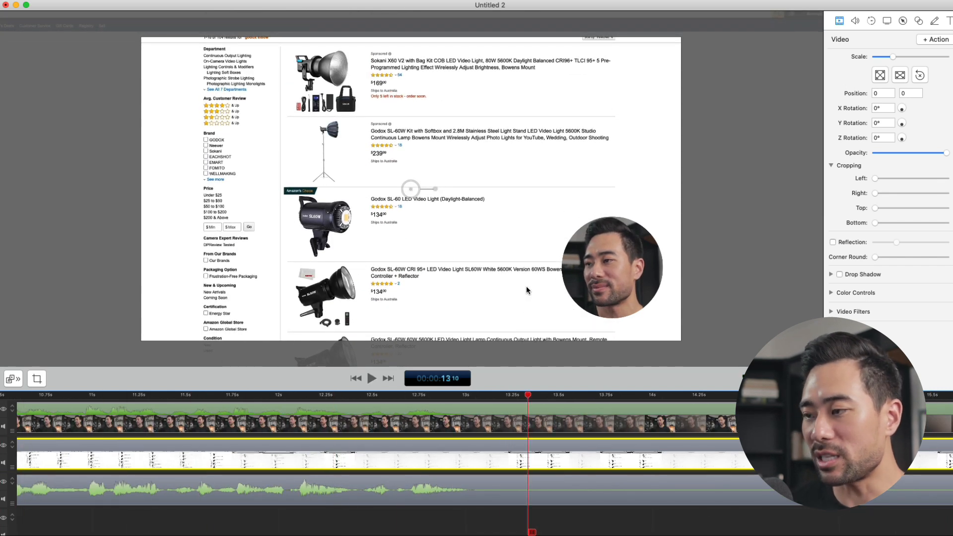
key(super+minus)
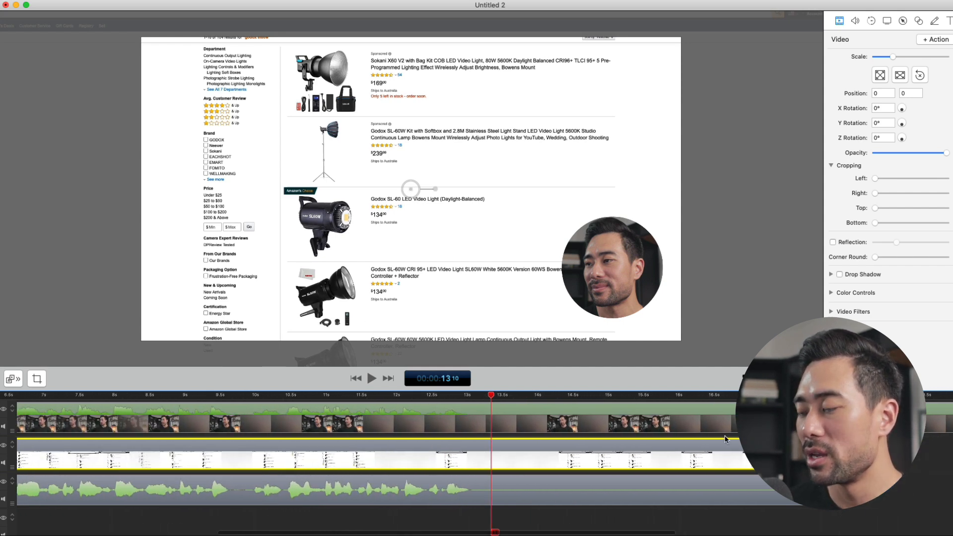
key(super+minus)
key(super+minus)
key(super+plus)
key(super+plus)
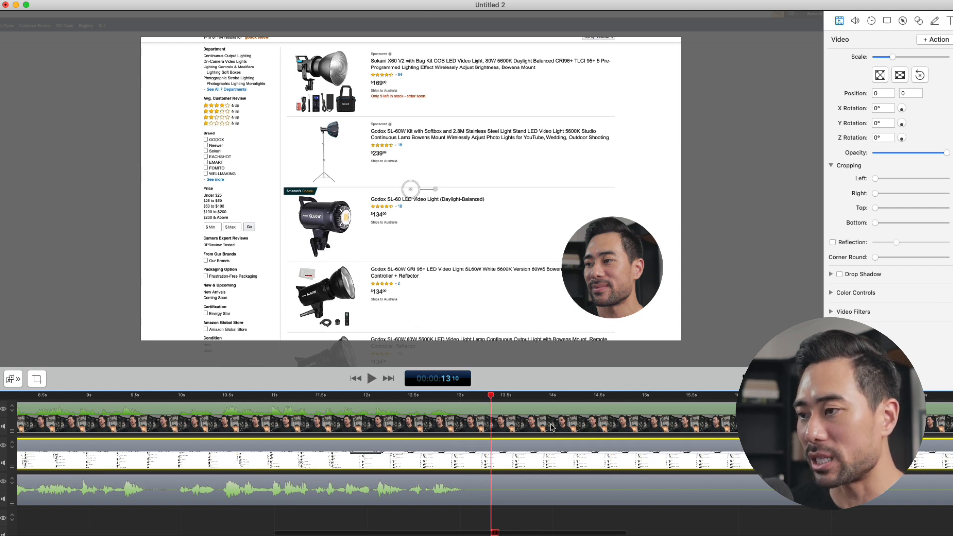
key(i)
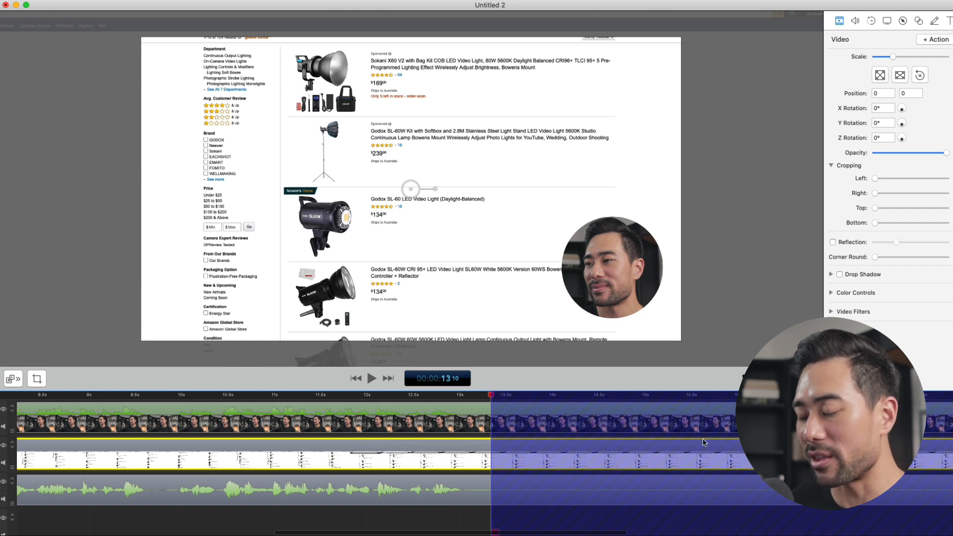
key(BackSpace)
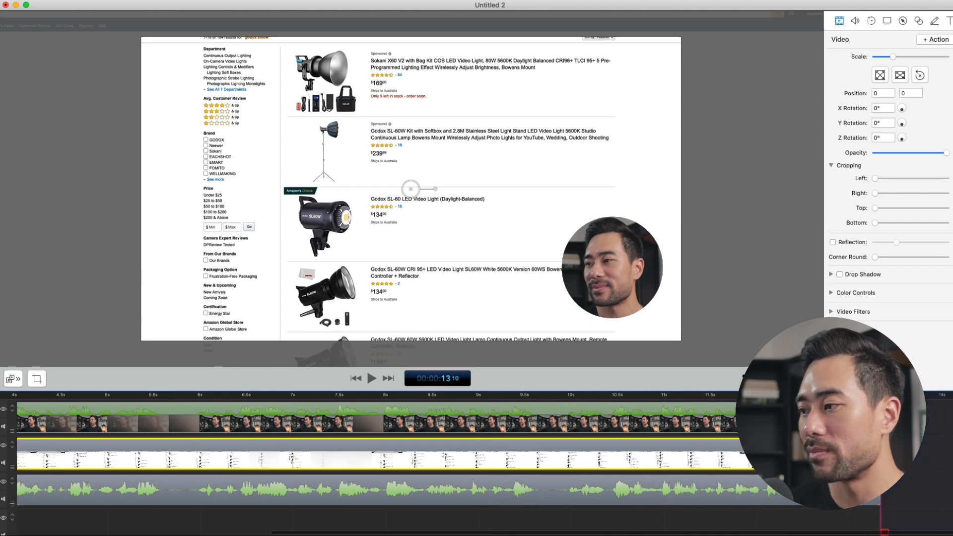
key(super+minus)
key(super+minus)
key(super+minus)
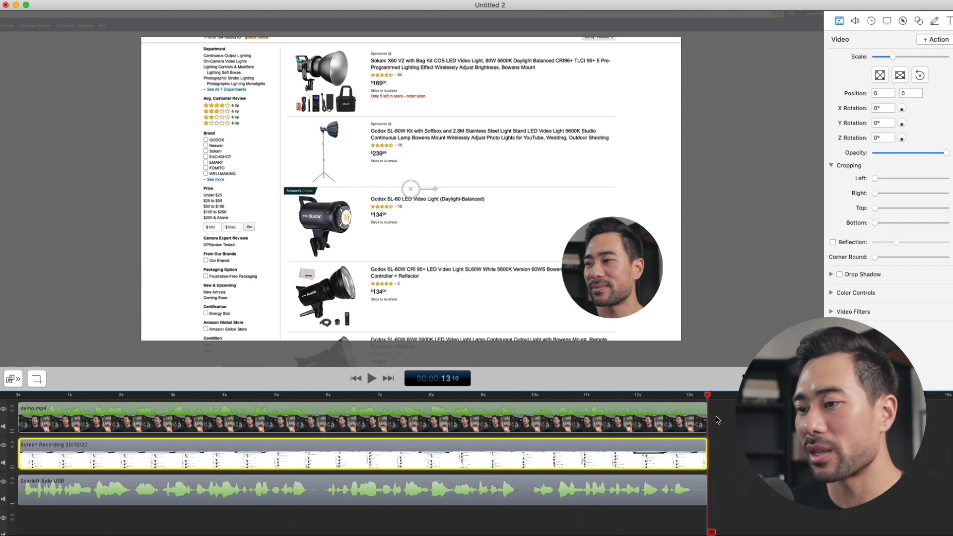
click(717, 420)
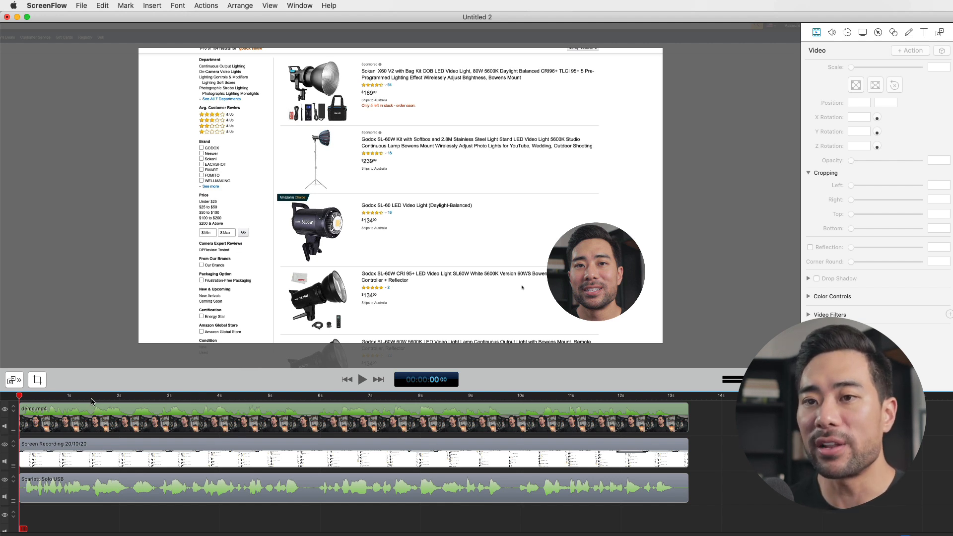
Add the text AMAZON at 00:00:01 27, in black without a backdrop, near the screen recording's upper-right corner
key(space)
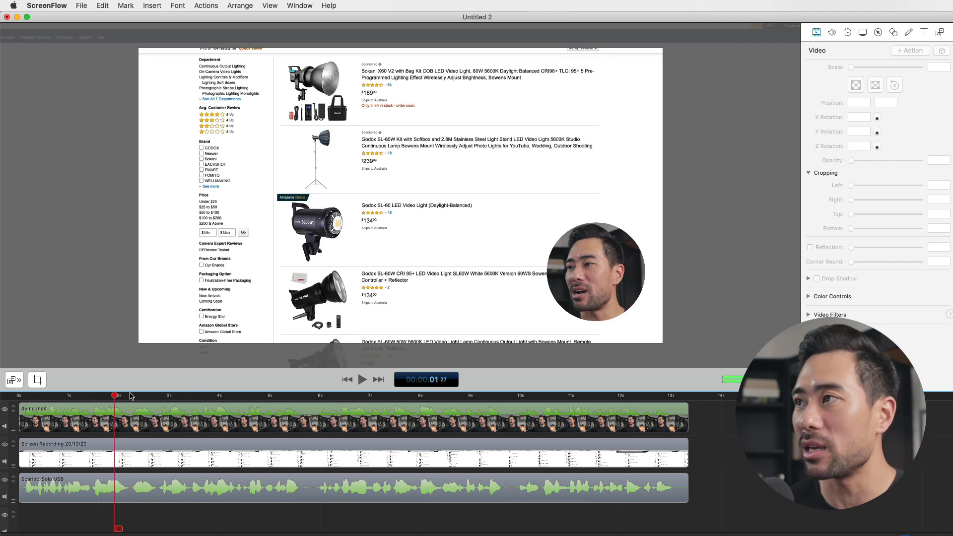
click(923, 33)
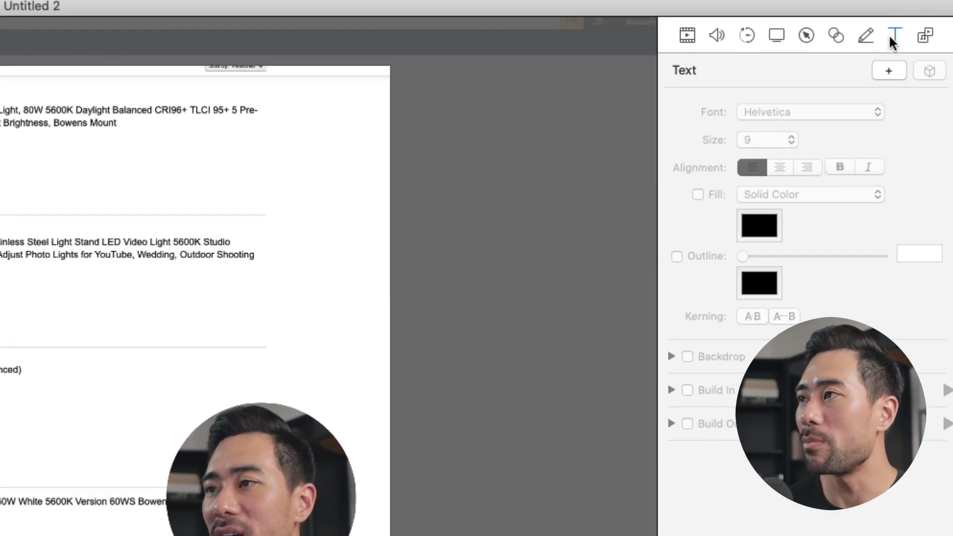
click(886, 73)
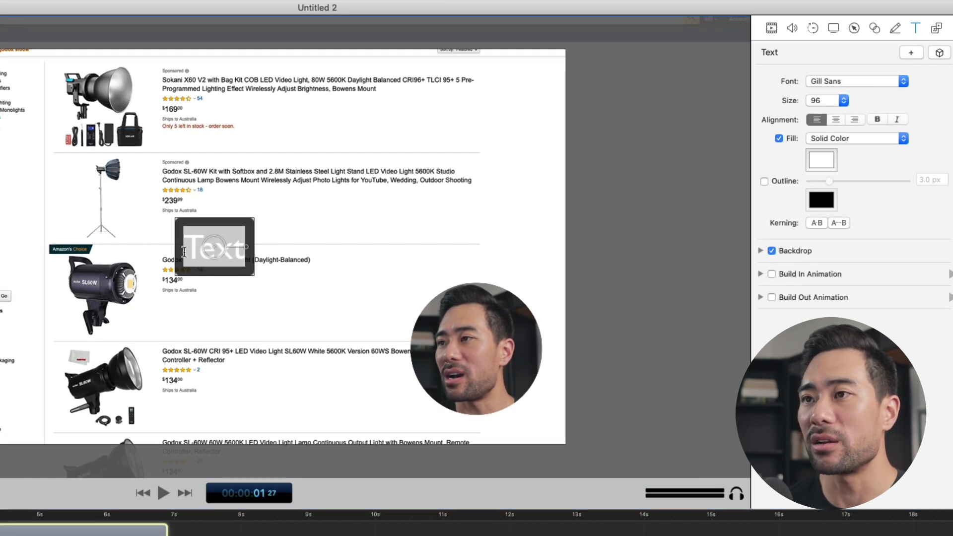
double_click(187, 252)
text(AMAZON)
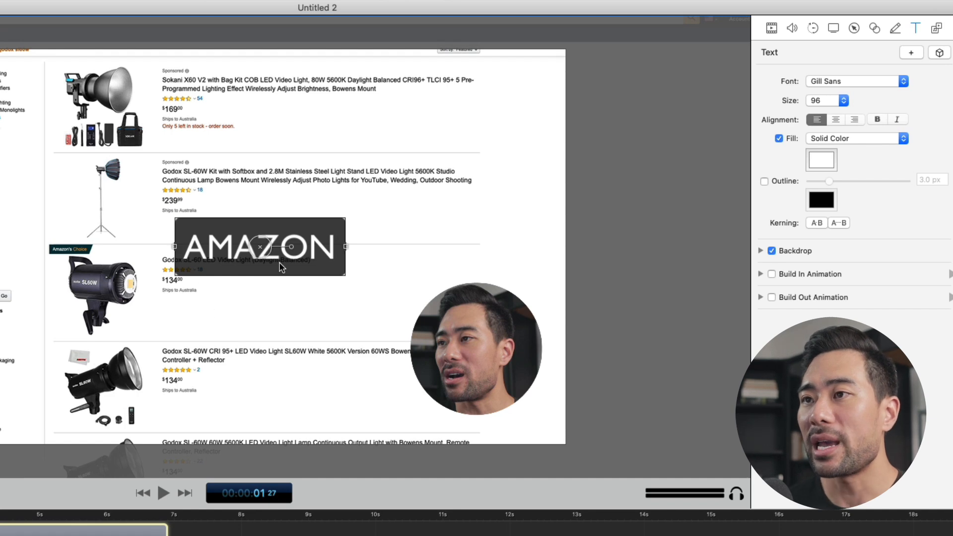
drag(302, 261, 132, 88)
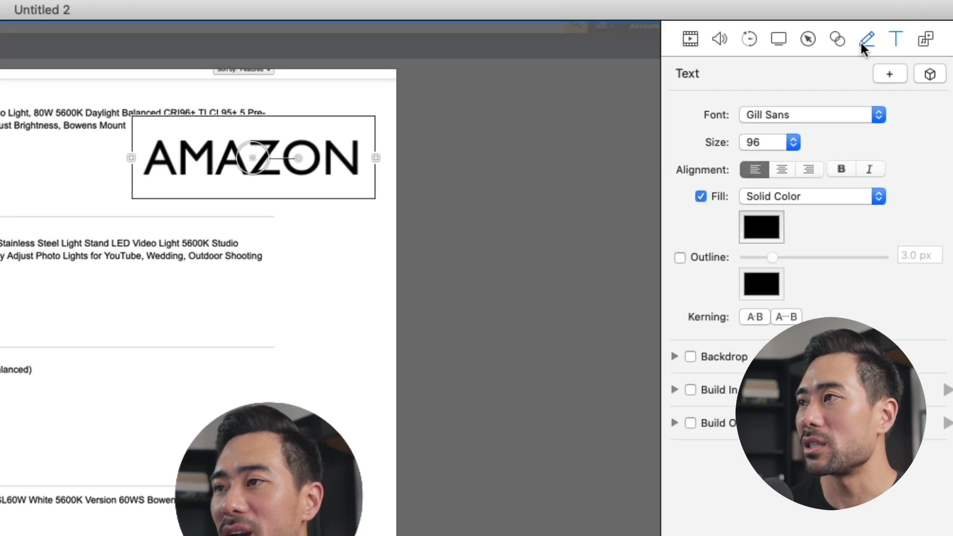
Add an annotation clip at 00:00:01 27 on the track above the AMAZON text
click(921, 23)
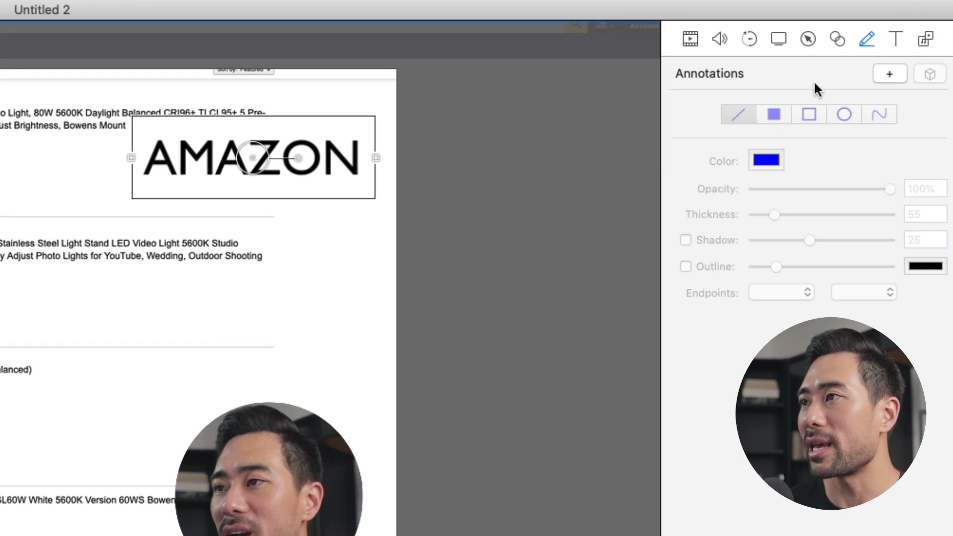
click(885, 76)
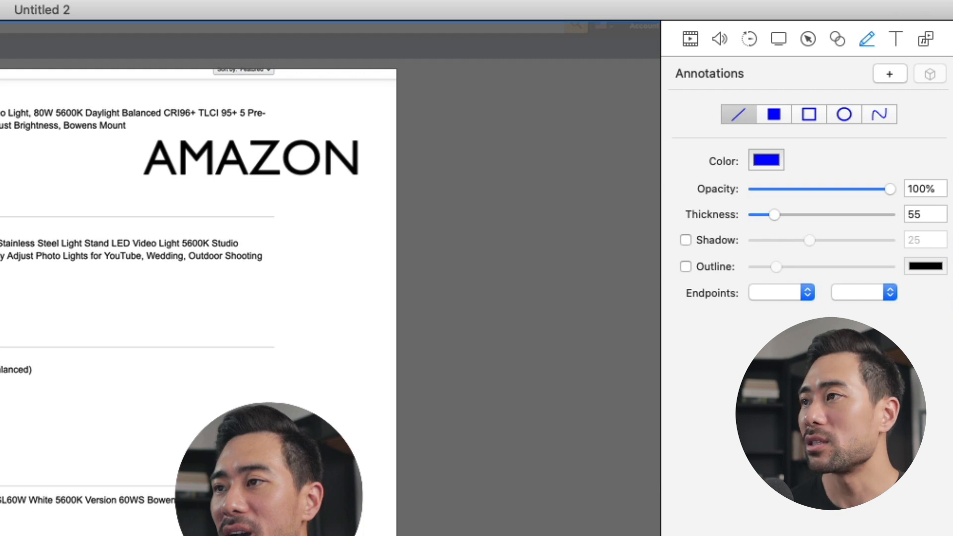
Try a blue filled rectangle annotation over the second product listing, and delete it again
click(774, 115)
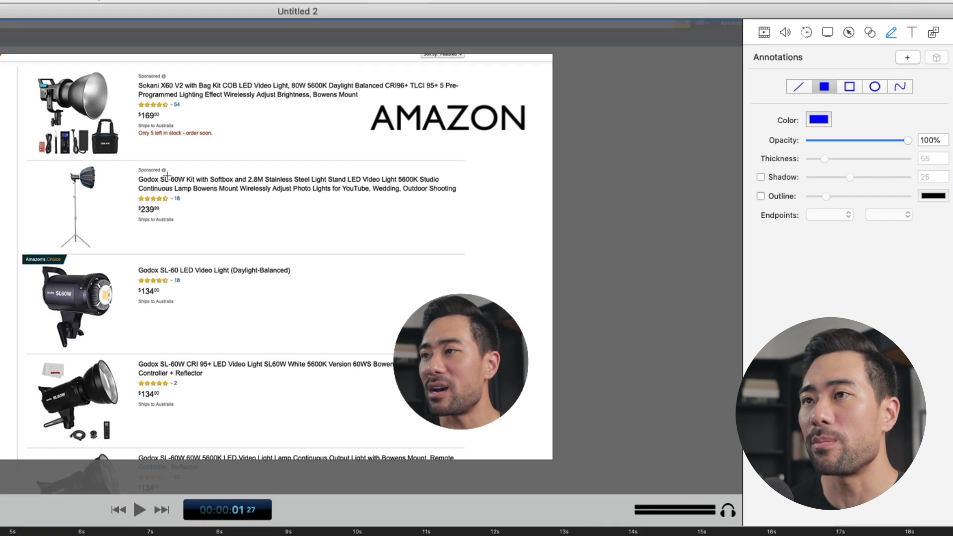
mouse_move(275, 154)
mouse_down()
mouse_move(406, 170)
mouse_move(379, 217)
mouse_move(368, 217)
mouse_up()
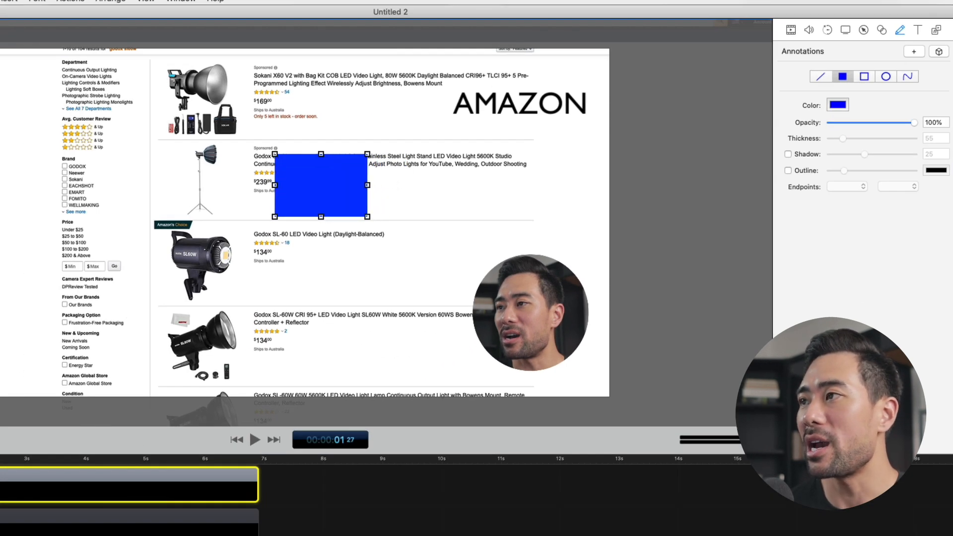
key(Delete)
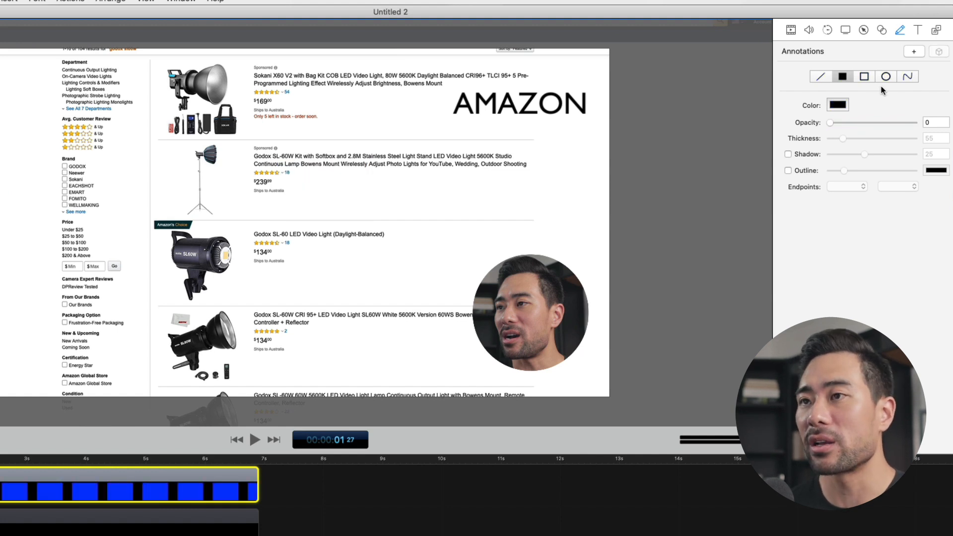
Draw a looping blue freehand arrow with thickness 5 across the Godox SL-60 listing, ending above the camera circle
click(907, 76)
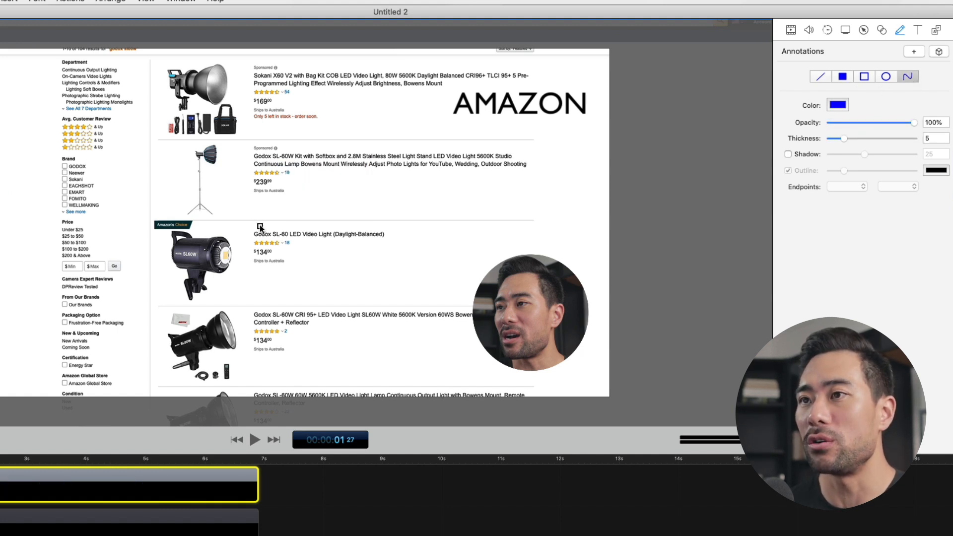
mouse_move(259, 225)
mouse_down()
mouse_move(329, 197)
mouse_move(282, 265)
mouse_move(431, 279)
mouse_move(521, 218)
mouse_move(495, 258)
mouse_up()
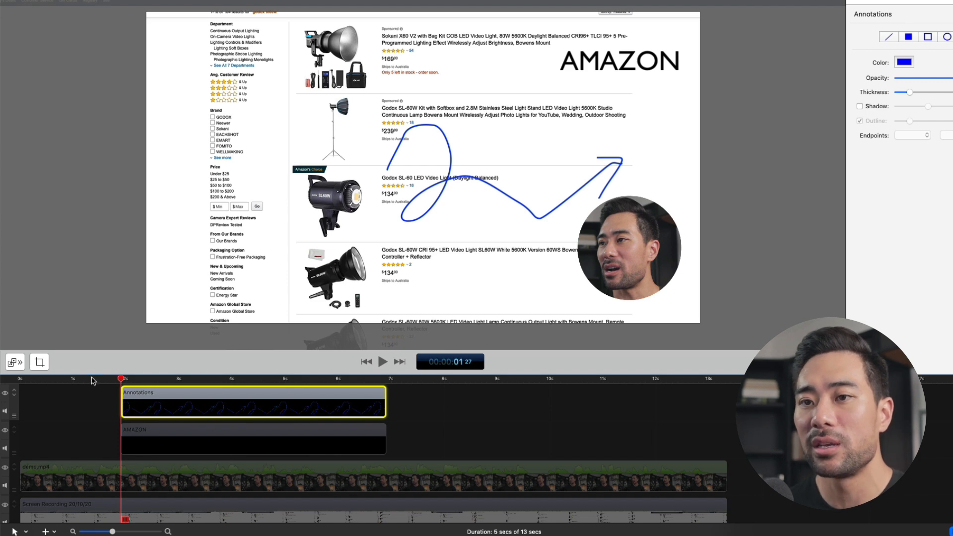
Play the timeline from the start to 00:00:03 18 to check when the AMAZON text and arrow annotation appear
click(86, 403)
click(89, 379)
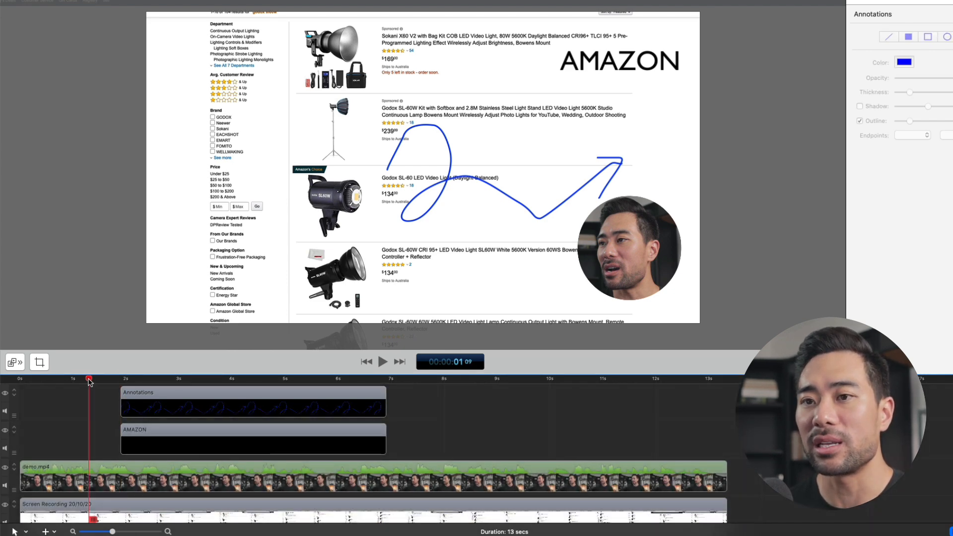
click(125, 380)
click(77, 380)
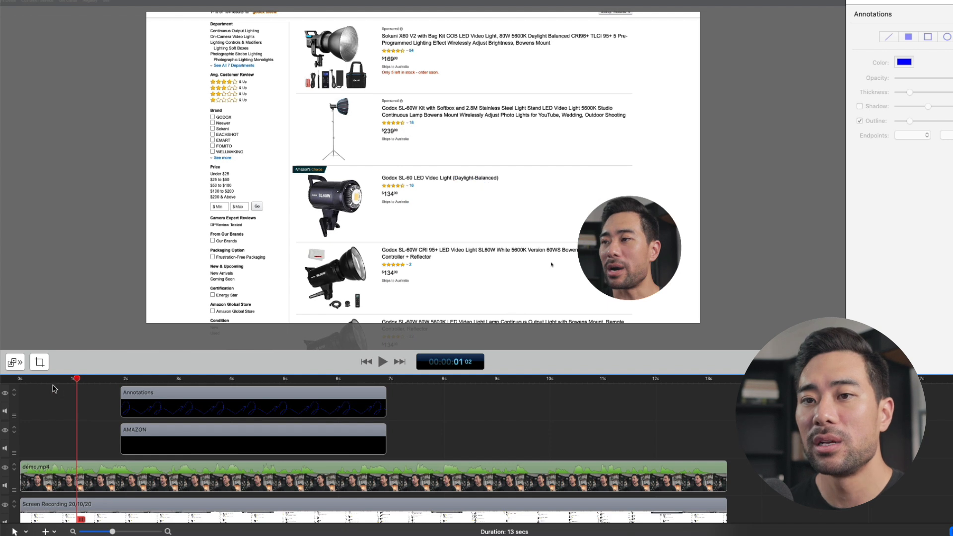
drag(56, 380, 1, 378)
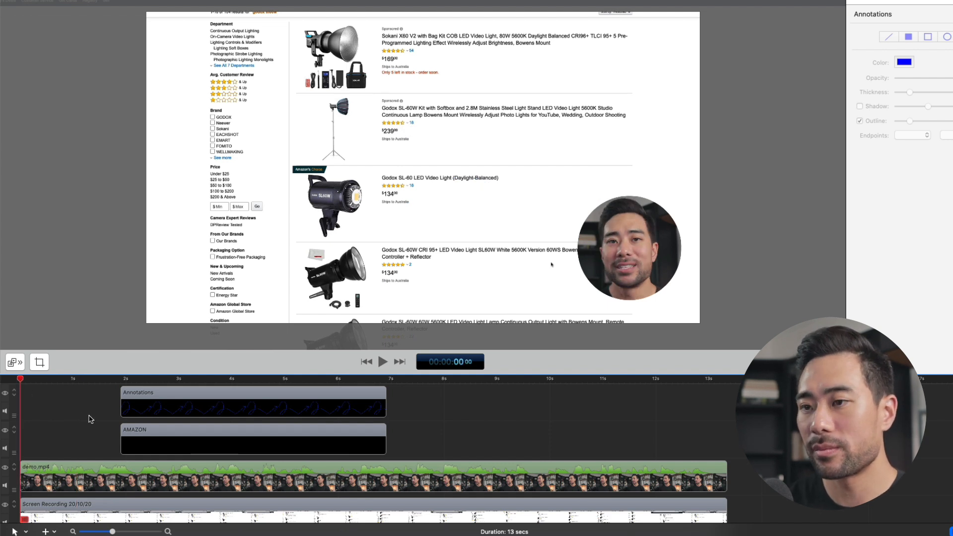
key(space)
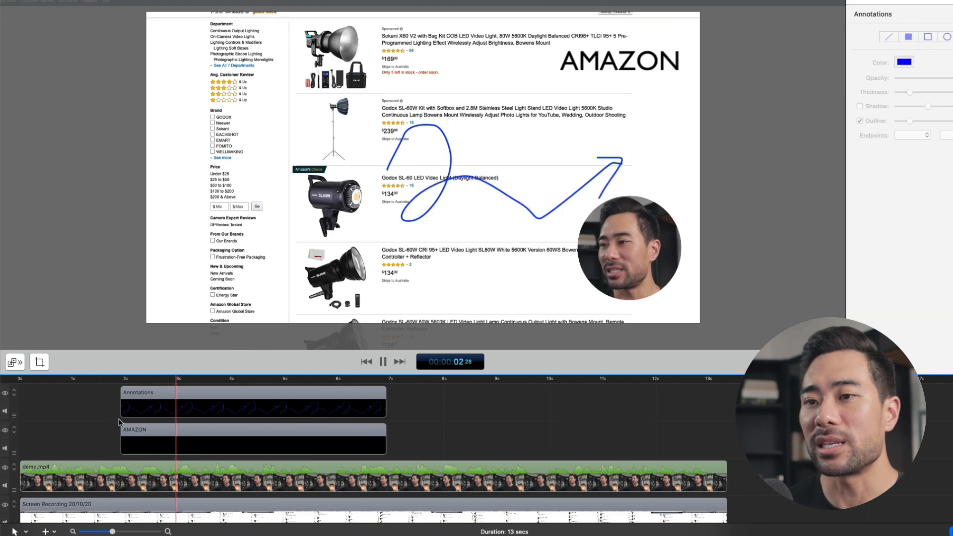
key(space)
Trim the ends of both the AMAZON text clip and the annotation clip to 00:00:03 18
drag(417, 449, 382, 405)
click(413, 434)
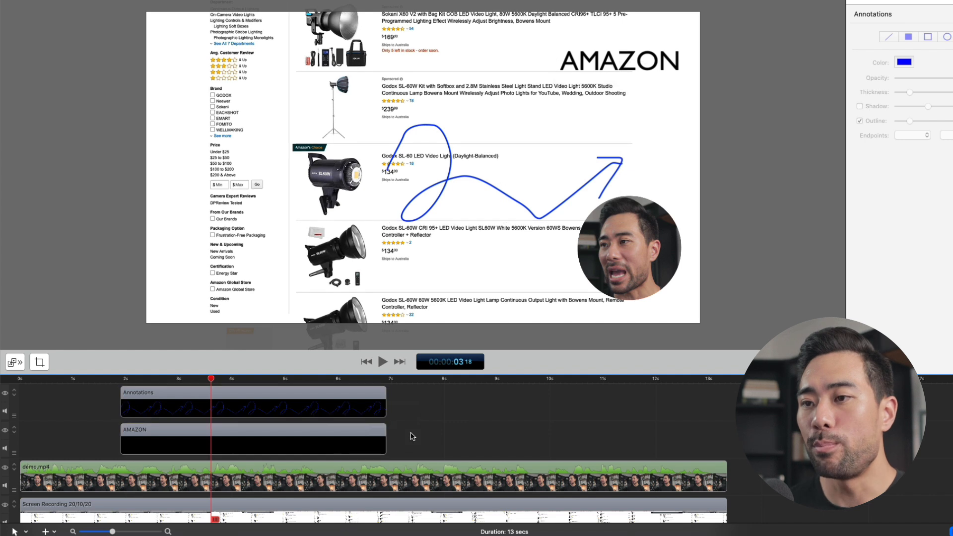
drag(397, 439, 381, 407)
click(400, 437)
mouse_move(401, 440)
mouse_down()
mouse_move(379, 412)
mouse_move(209, 409)
mouse_up()
click(247, 417)
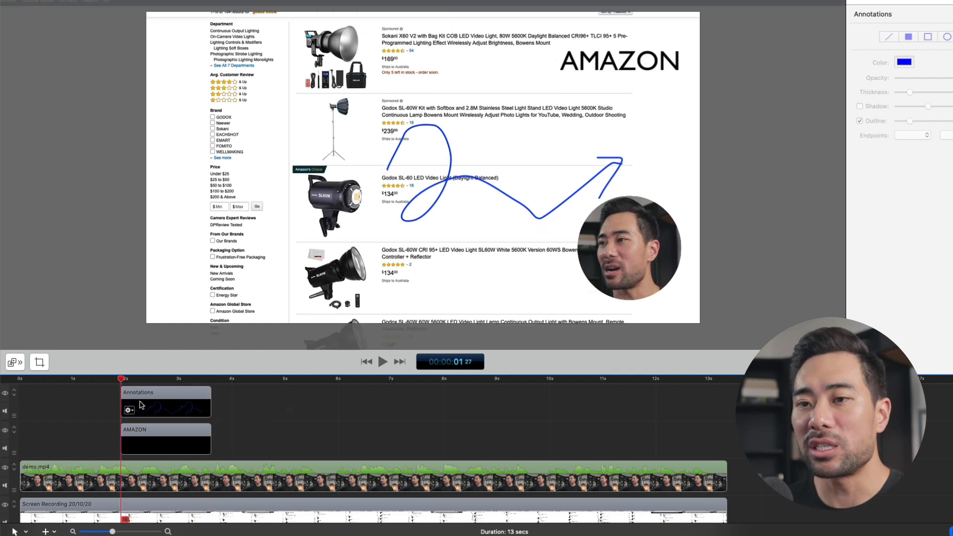
Add a starting transition to the annotation clip and set its type to Swipe
click(148, 406)
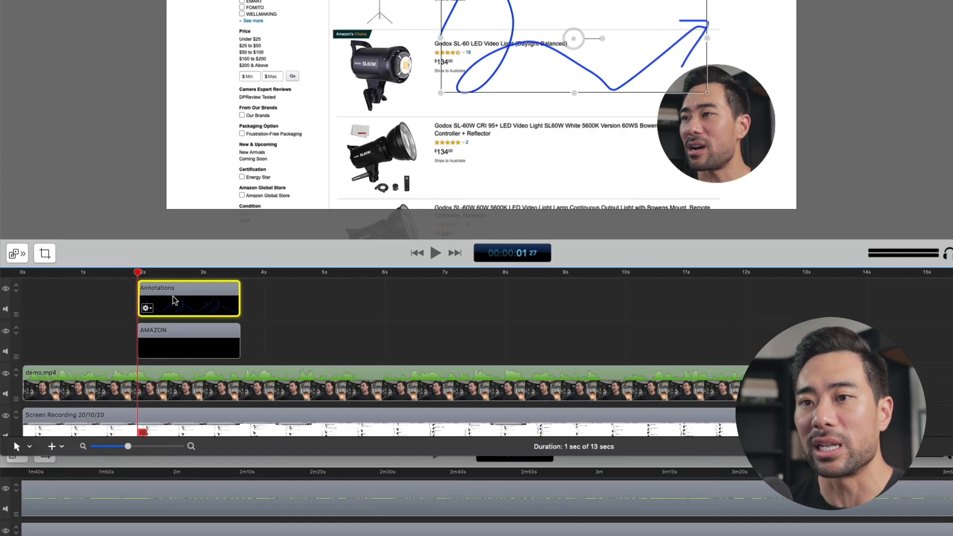
right_click(153, 399)
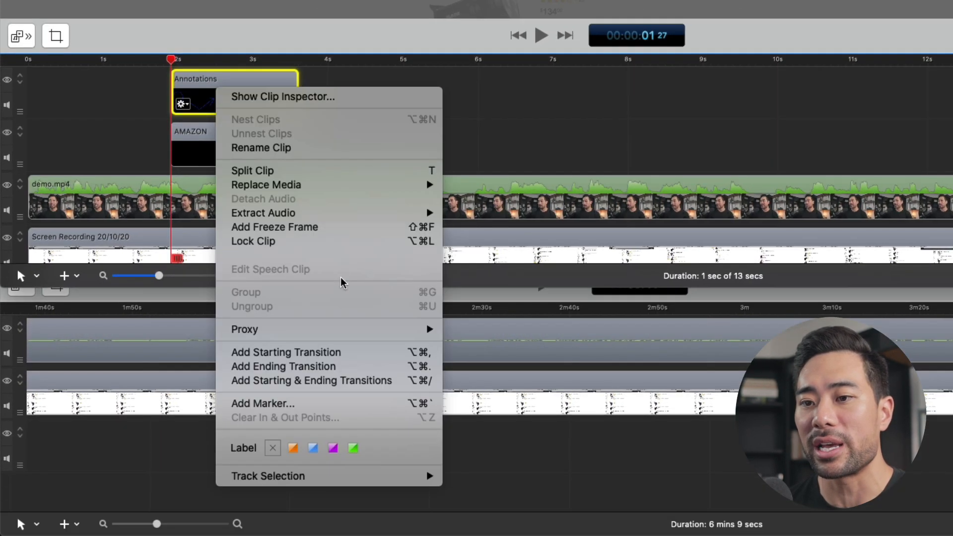
click(335, 353)
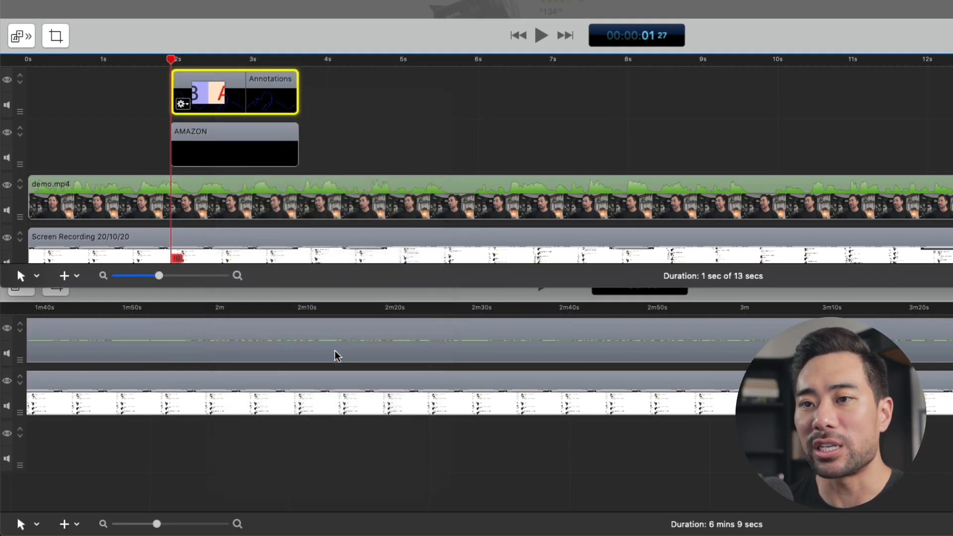
click(182, 105)
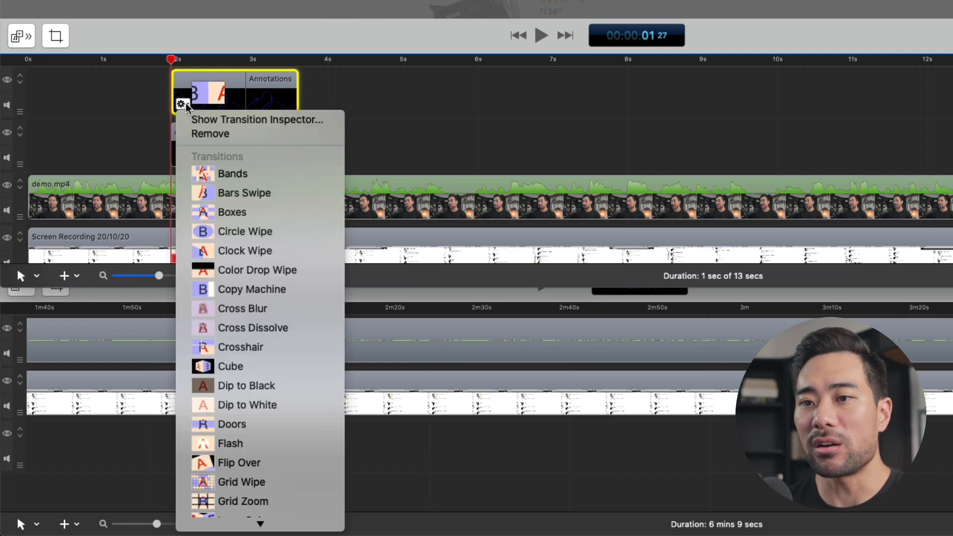
scroll(254, 238, down, 10)
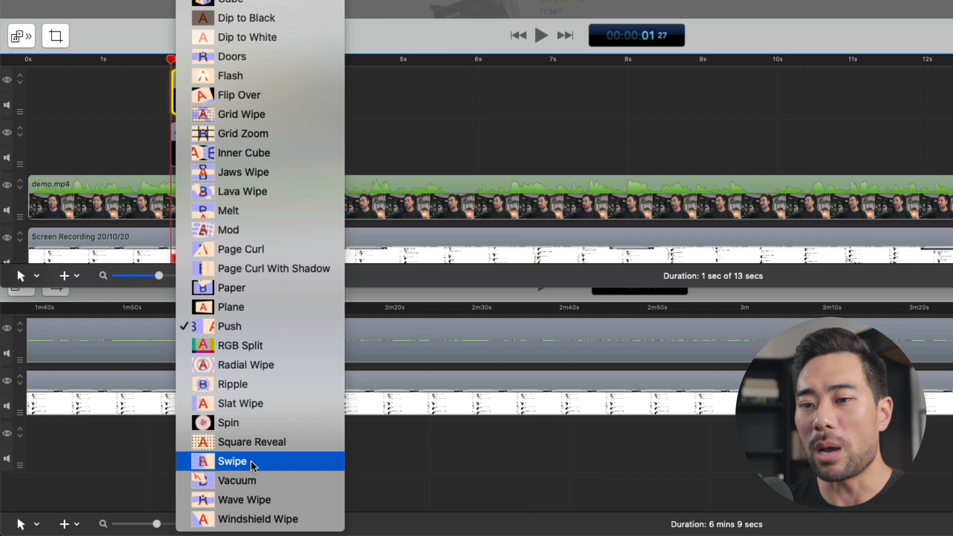
click(247, 466)
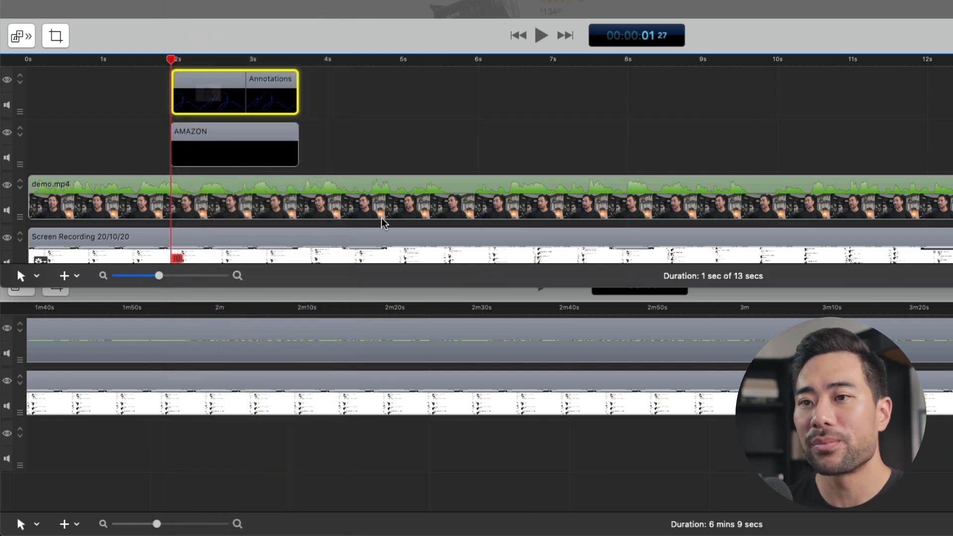
Play back from about one second to review the arrow's starting transition with the annotation clip deselected
drag(99, 58, 74, 58)
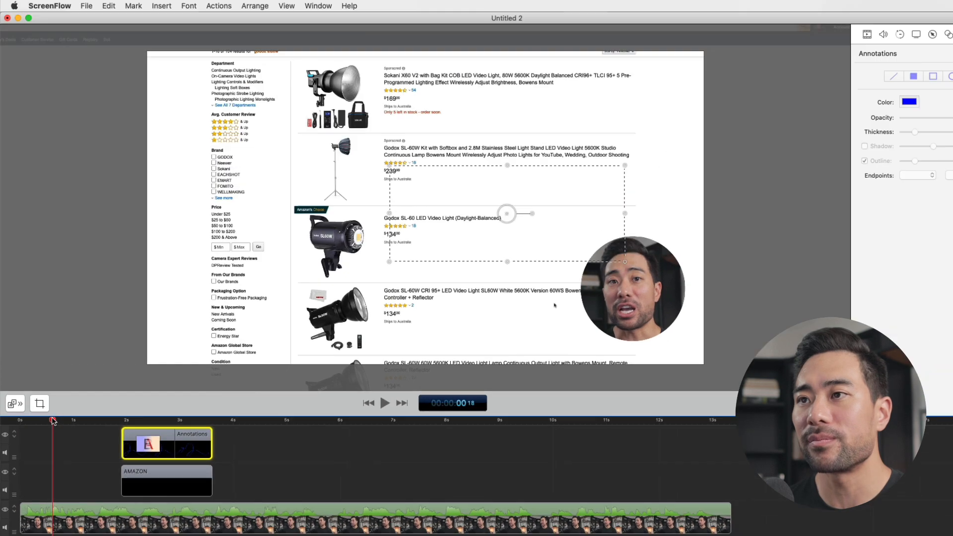
key(space)
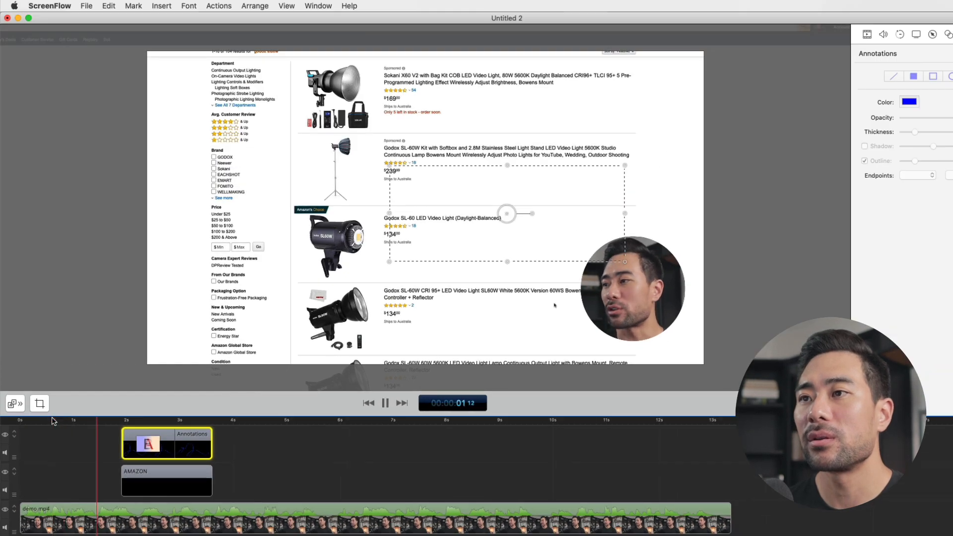
click(74, 474)
click(79, 421)
click(67, 452)
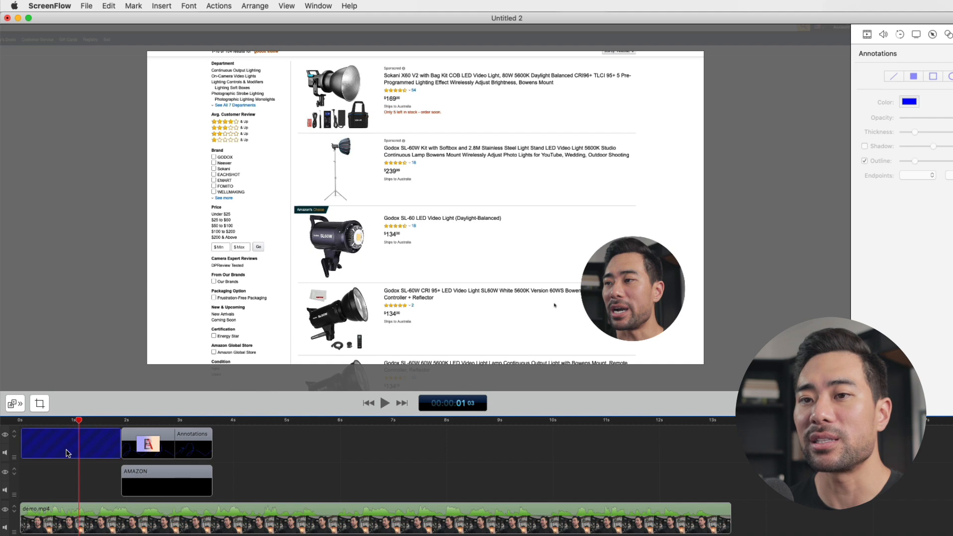
key(space)
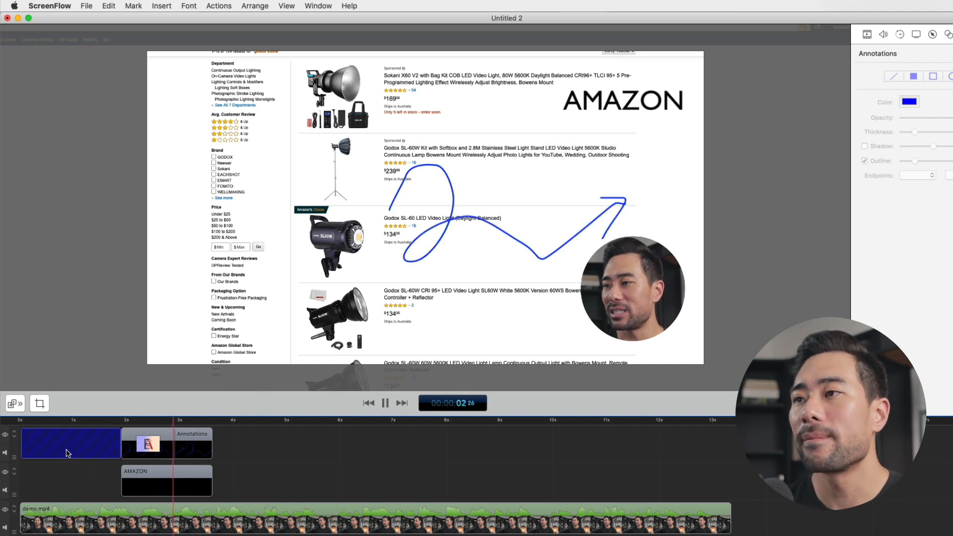
key(space)
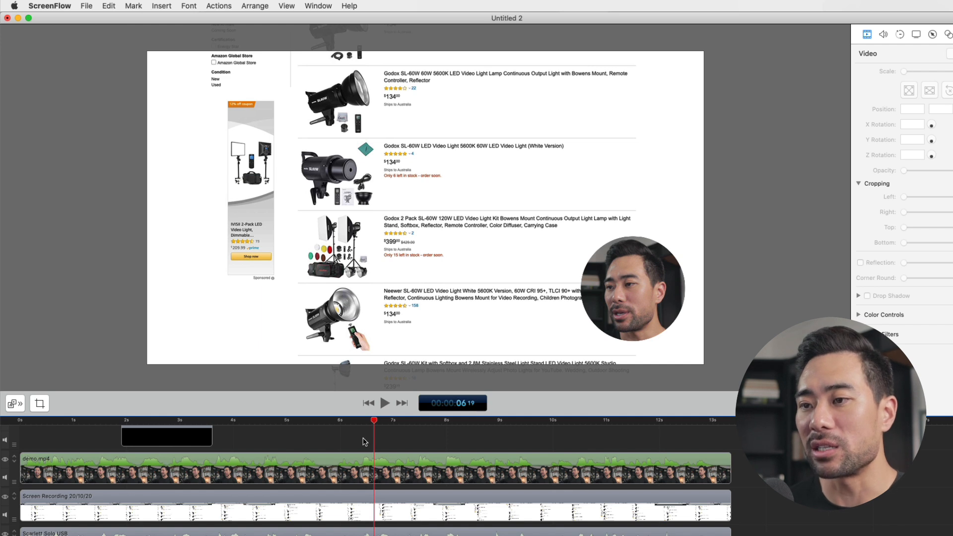
Add a video action ending at 00:00:05 00 to the Screen Recording clip, scaling it to 140% and shifting it left and slightly up
scroll(385, 479, up, 2)
click(377, 482)
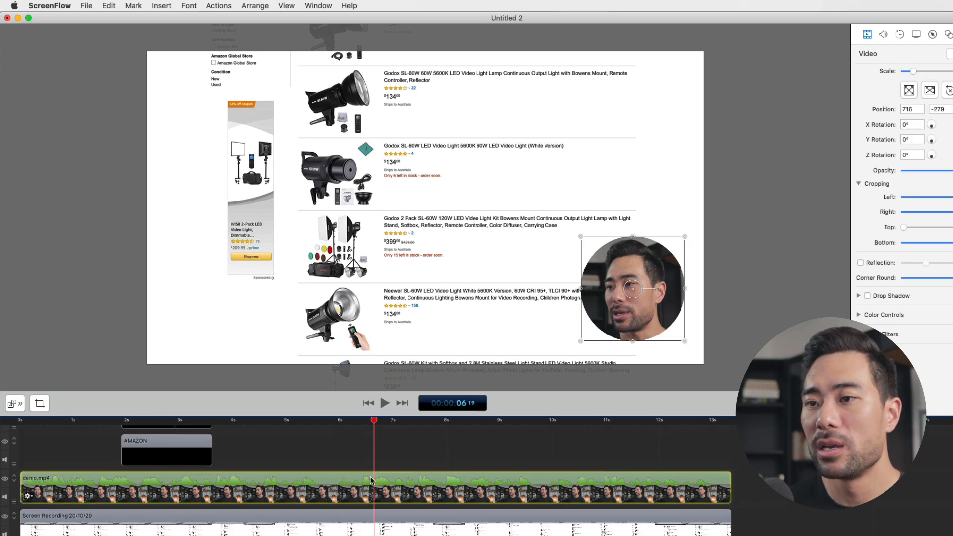
click(287, 425)
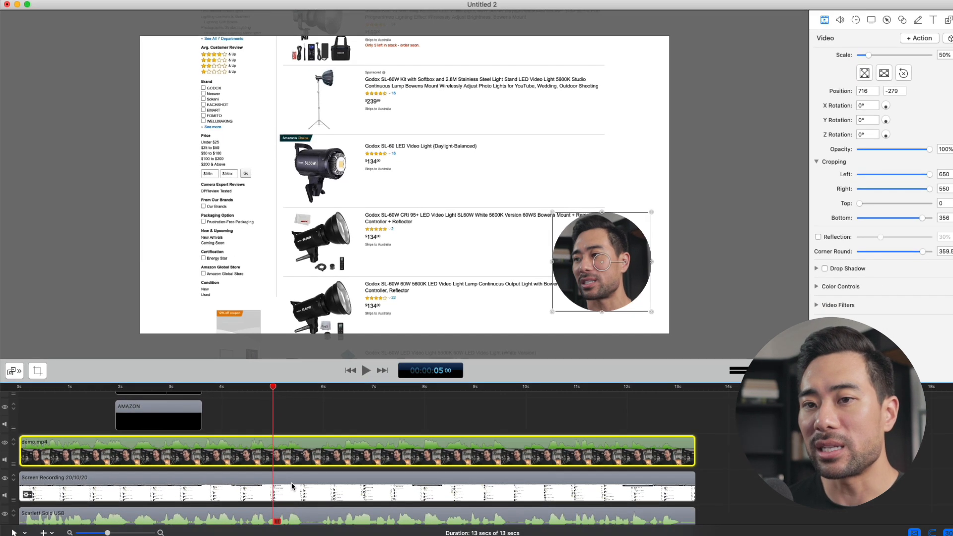
click(295, 524)
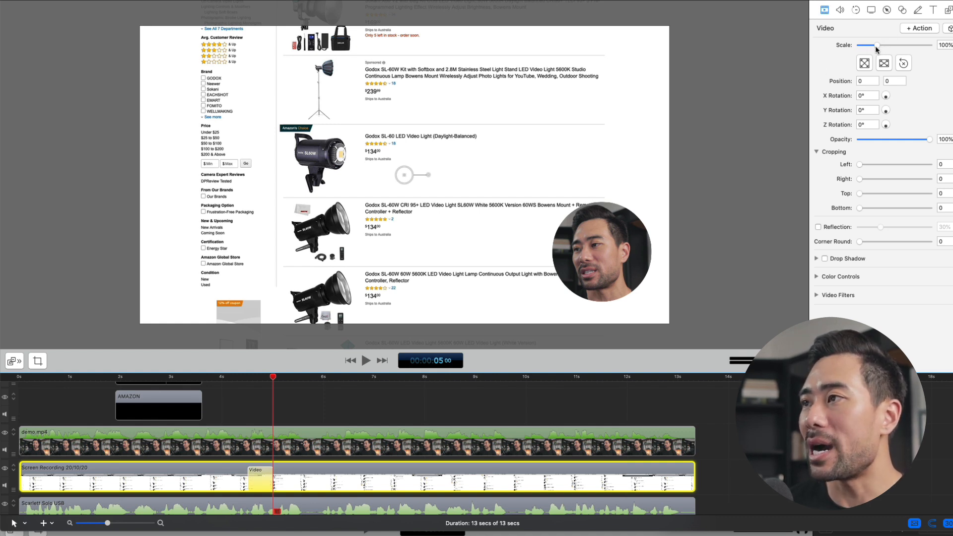
drag(877, 46, 884, 48)
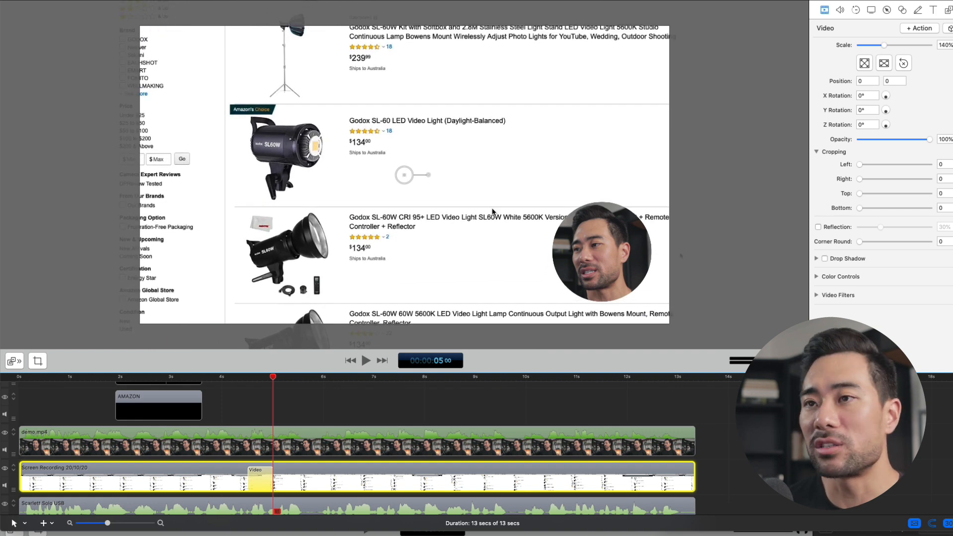
drag(525, 149, 443, 134)
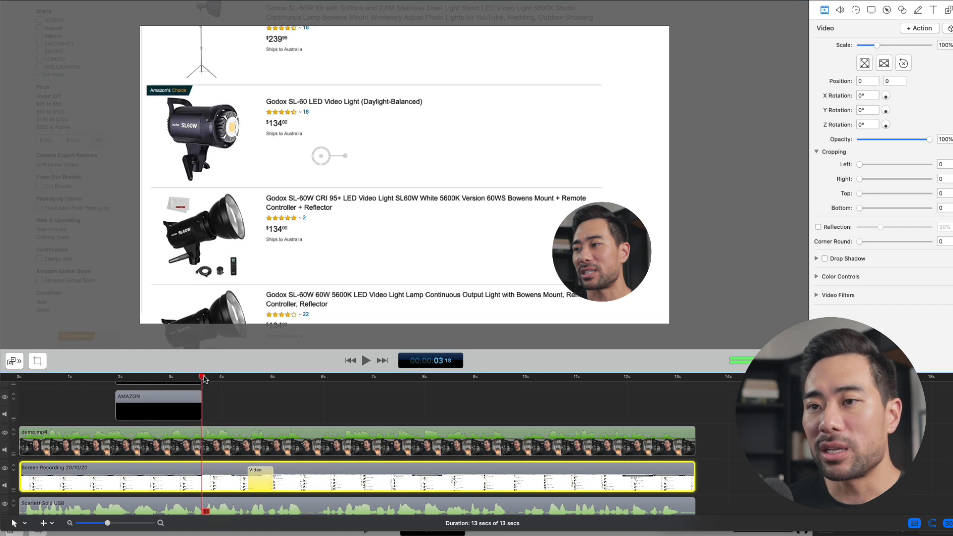
Play from 00:00:03 18 past the video action to preview the zoom on the screen recording
click(202, 378)
click(237, 406)
key(space)
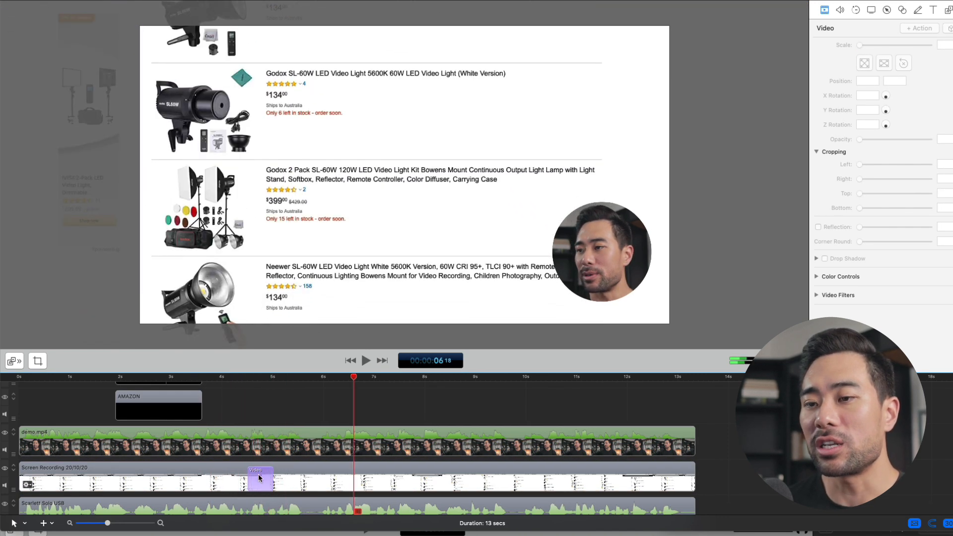
Slow down the zoom by extending the end of the video action to about 7.5 seconds, and play it back
click(248, 378)
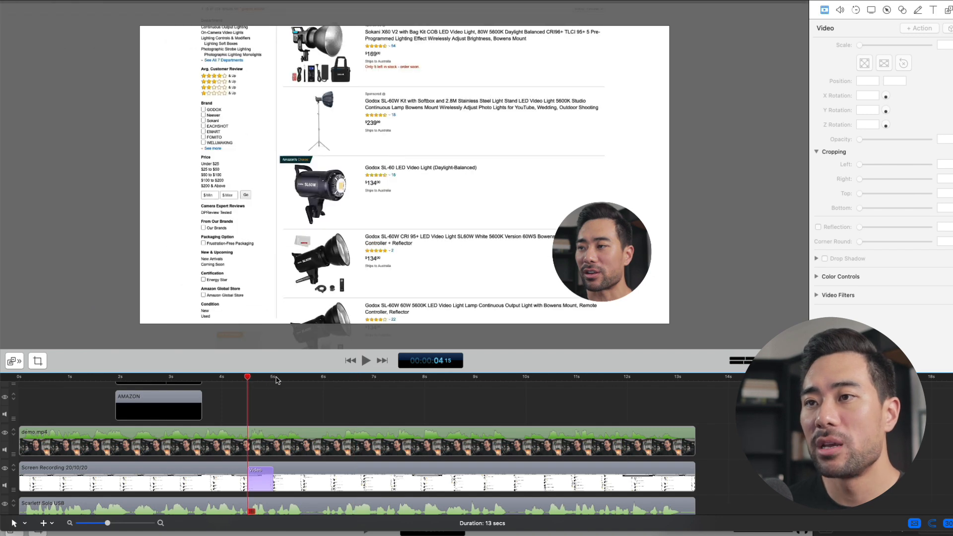
click(269, 478)
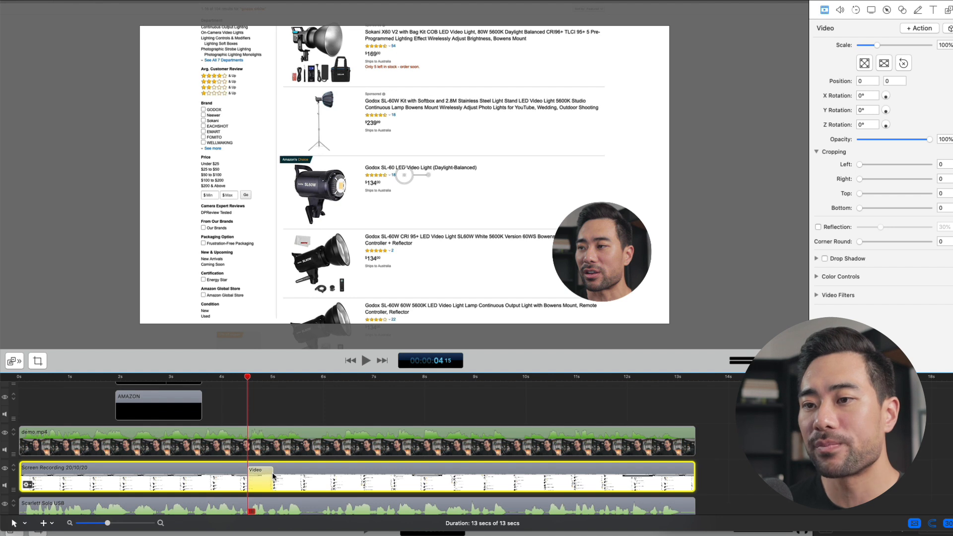
drag(272, 476, 404, 481)
drag(405, 484, 399, 484)
key(space)
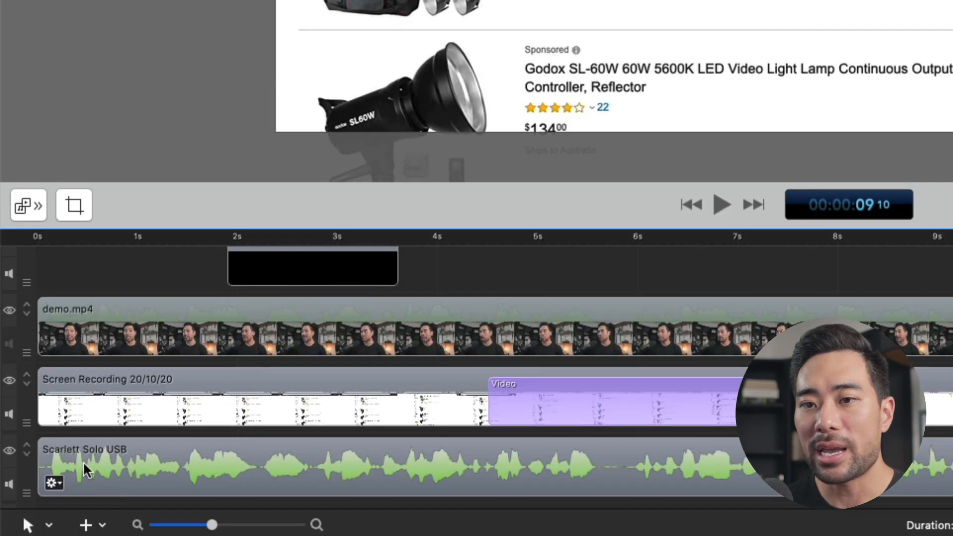
Enable Smooth Volume Levels for the Scarlett Solo USB audio clip
click(87, 461)
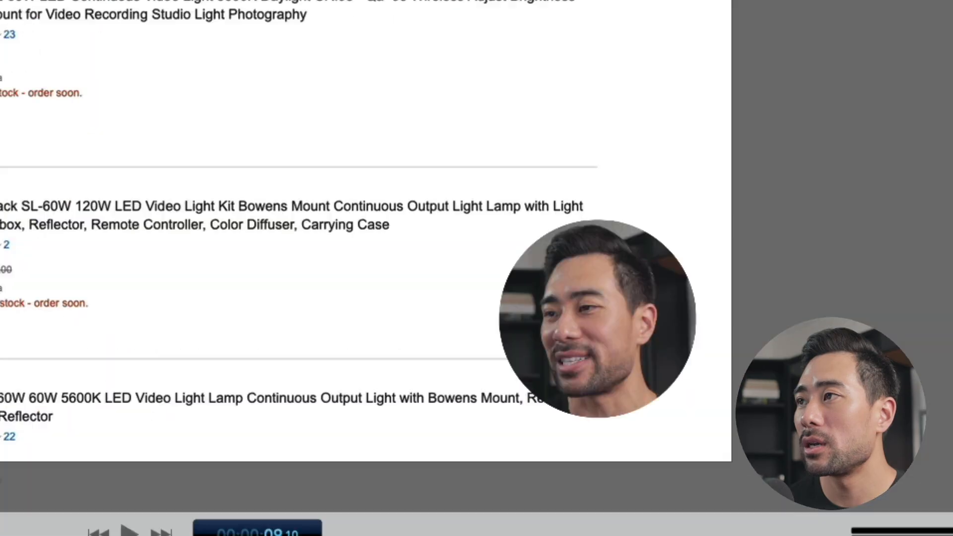
click(706, 43)
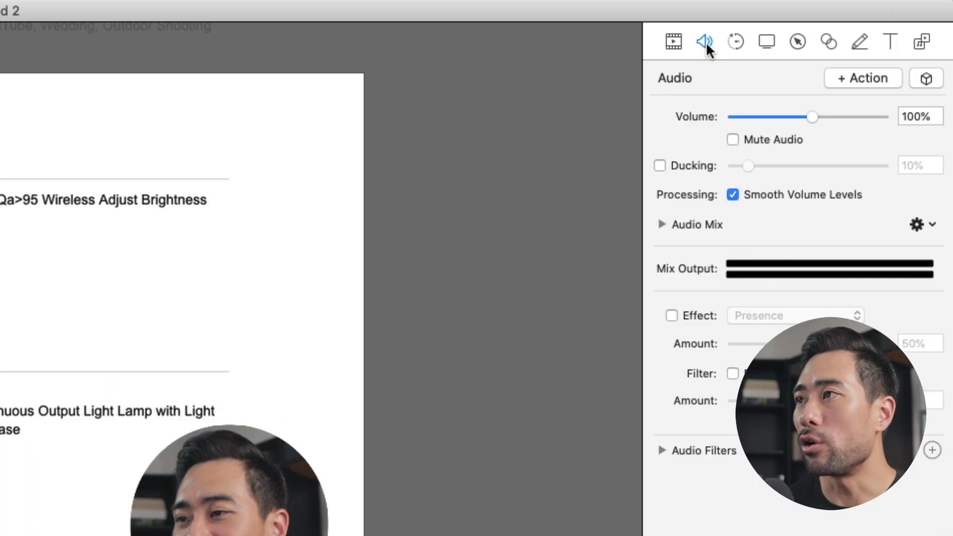
click(779, 194)
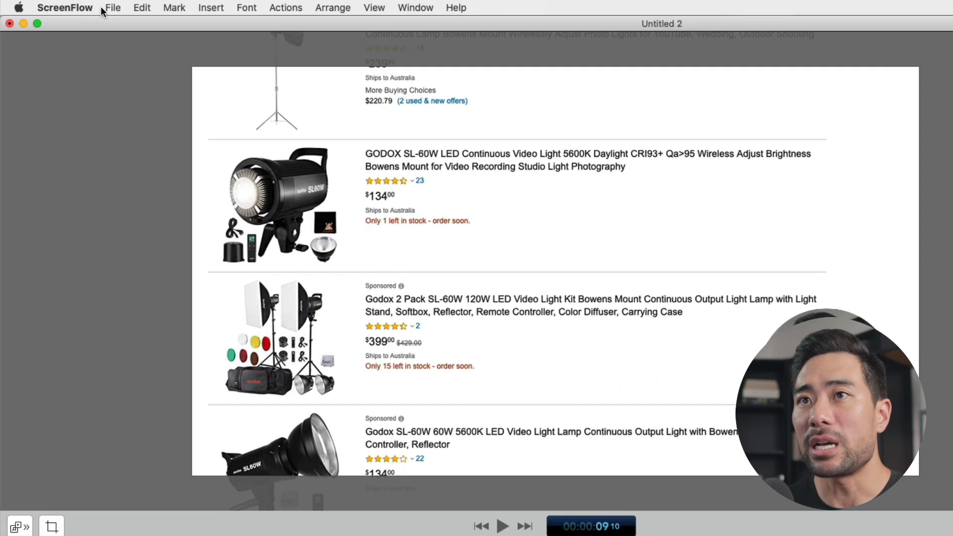
Begin exporting the project to the My Process folder under the file name audio.mp4
click(114, 7)
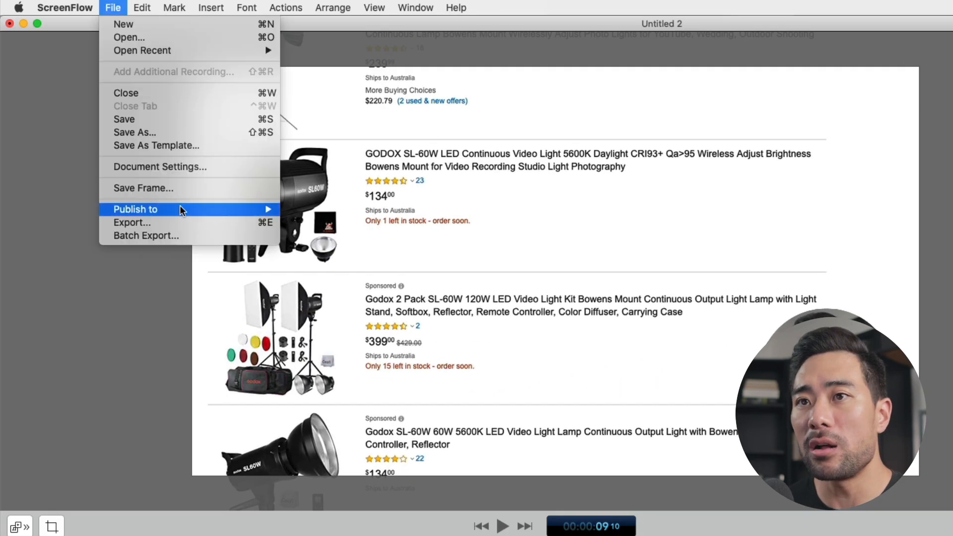
click(147, 222)
text(a)
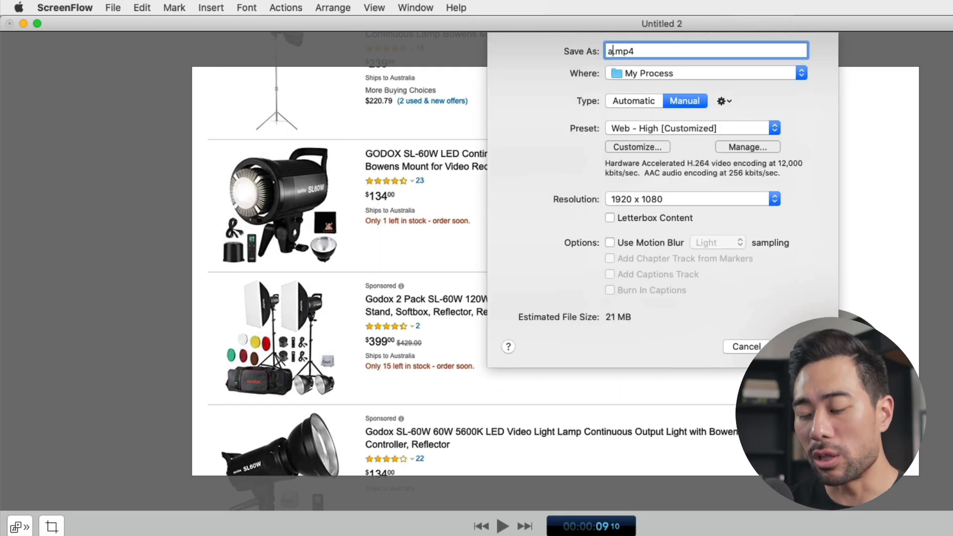
text(udio)
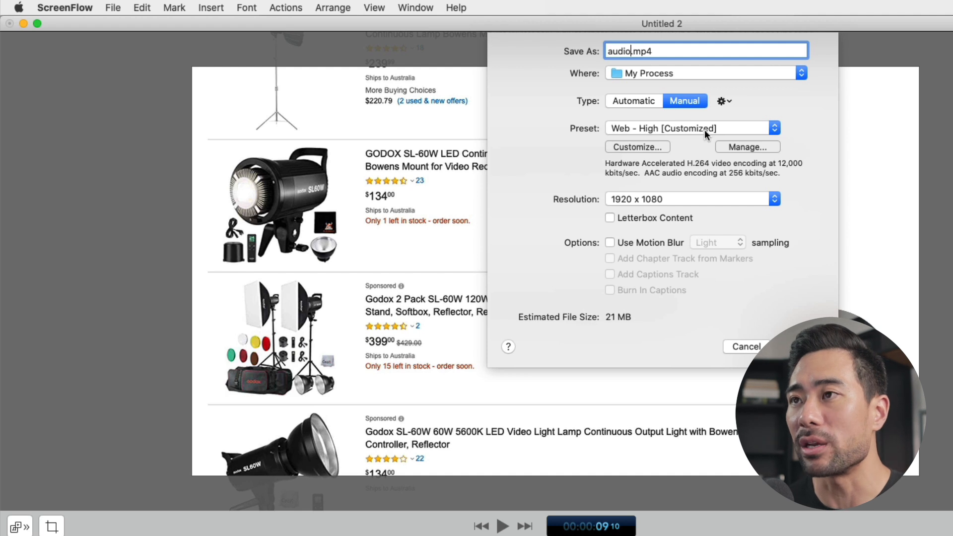
Customize the export to exclude H.264 video and use mono AAC audio, and export the file
click(637, 147)
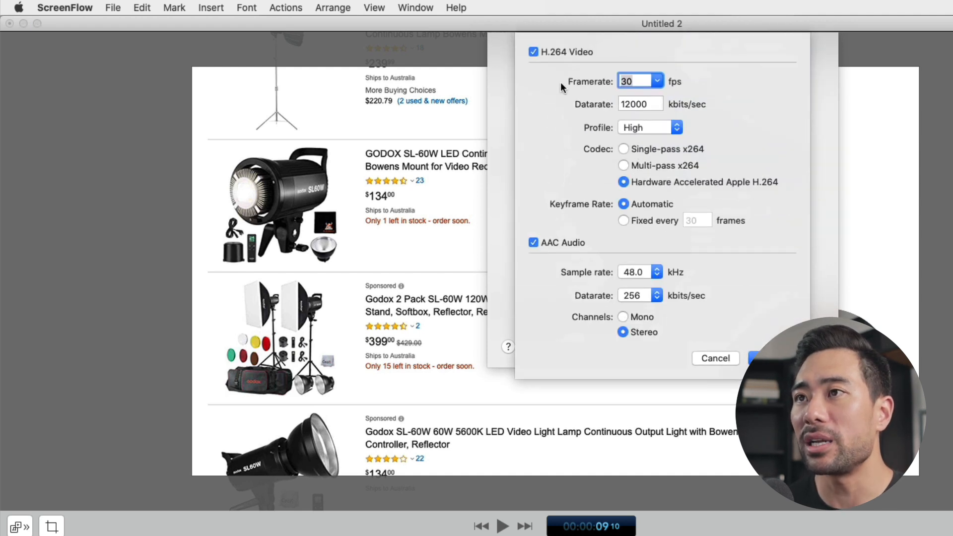
click(532, 52)
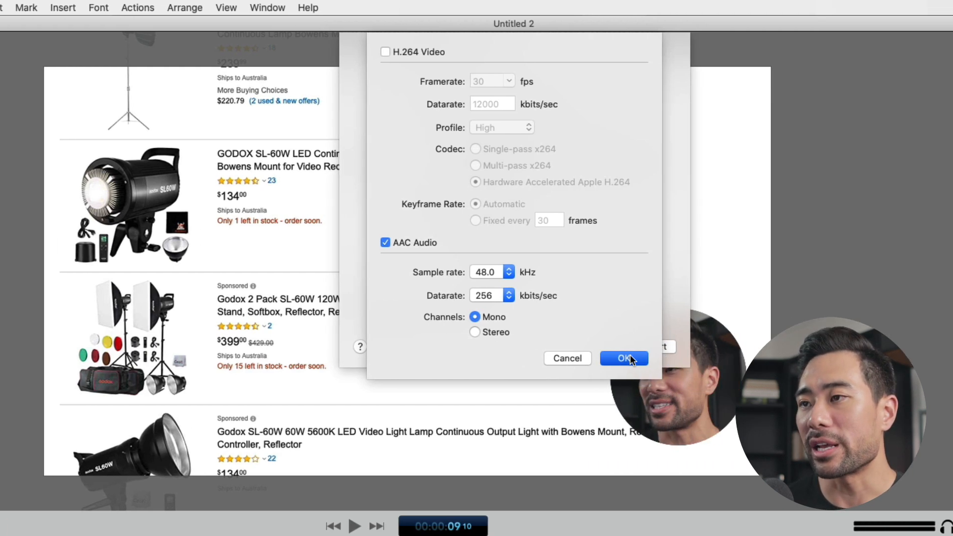
click(778, 355)
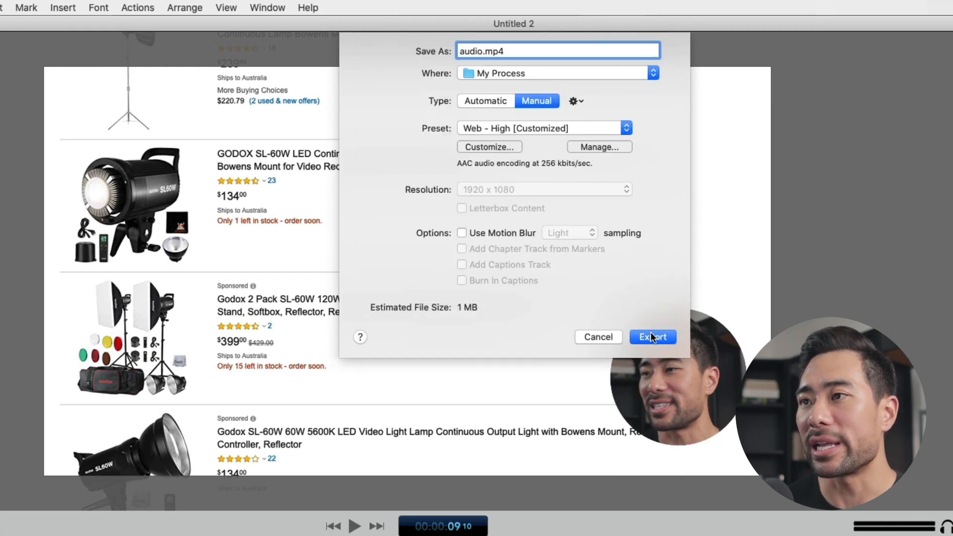
click(645, 334)
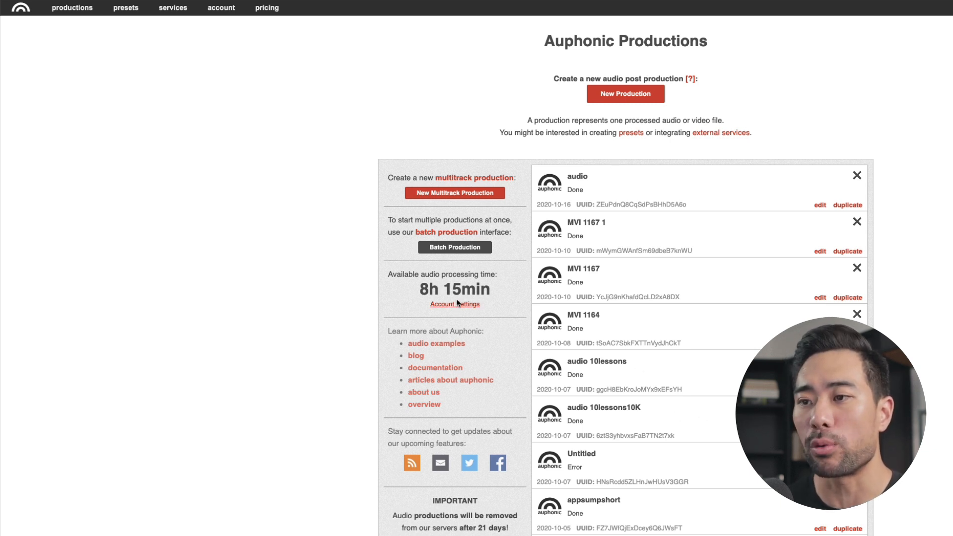
Create a new production in Auphonic and select the exported audio.mp4 as its source file
click(619, 101)
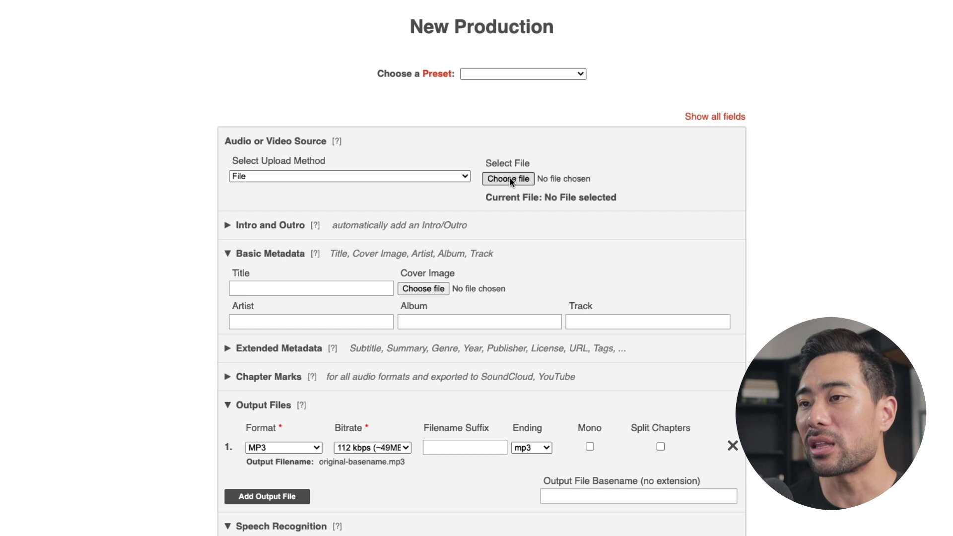
click(507, 179)
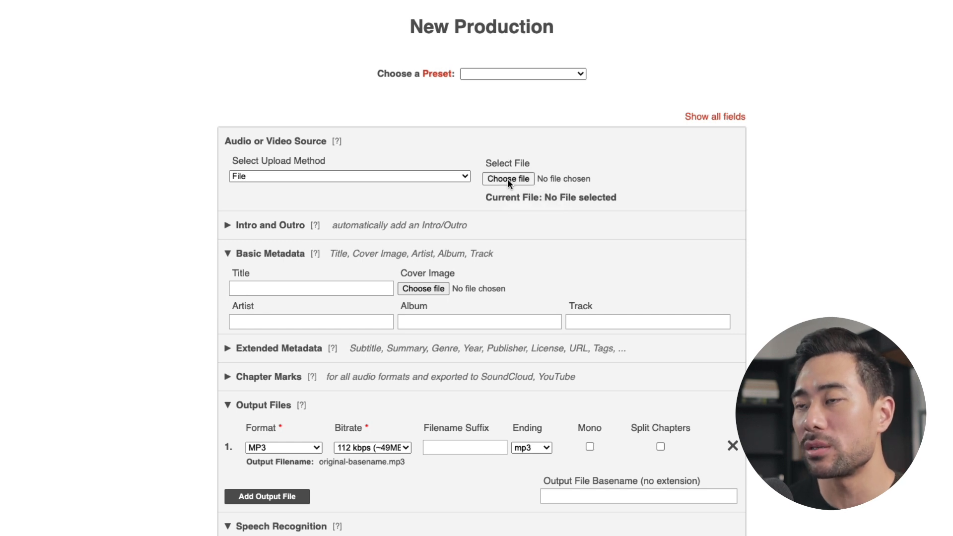
click(373, 19)
click(703, 250)
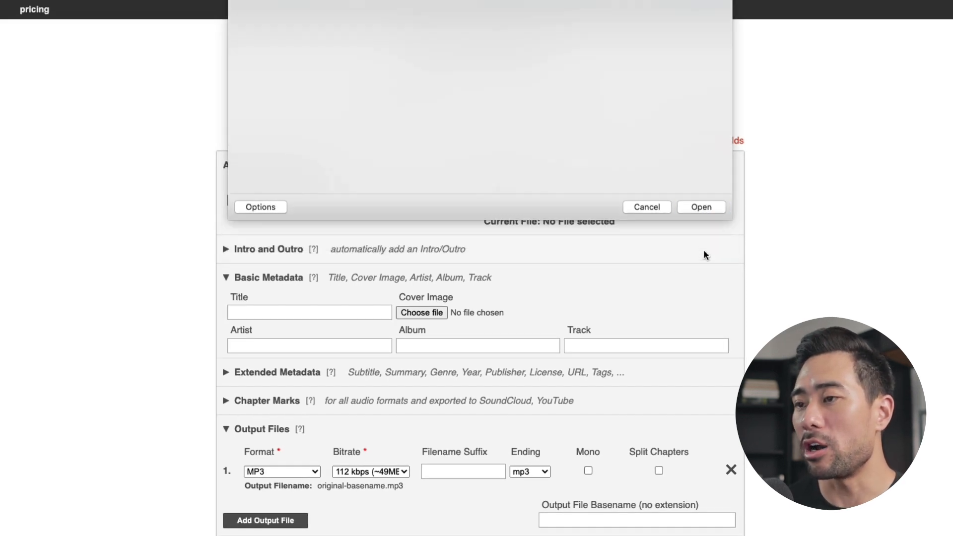
Set the first output file to WAV 24-bit PCM in mono and remove the second, Video output file
scroll(483, 424, down, 5)
scroll(483, 421, down, 1)
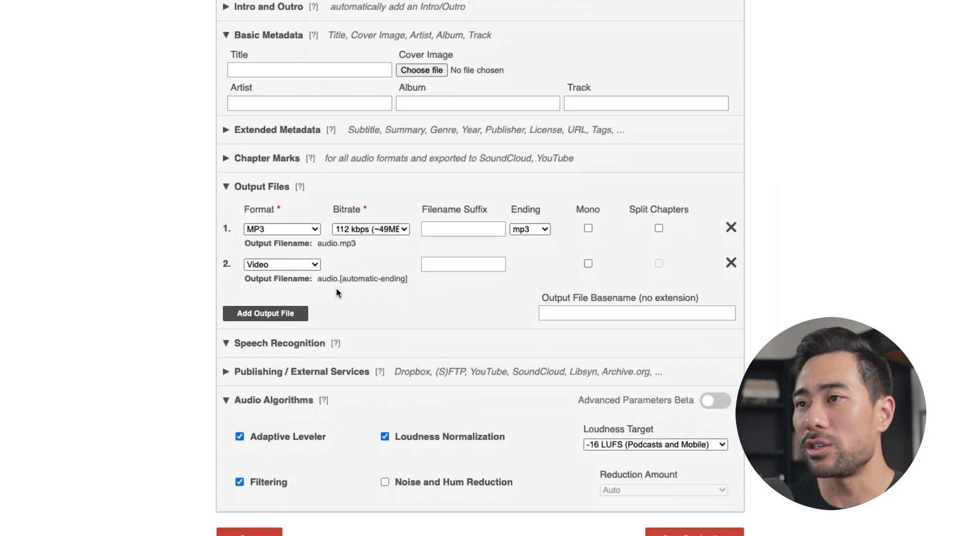
click(276, 230)
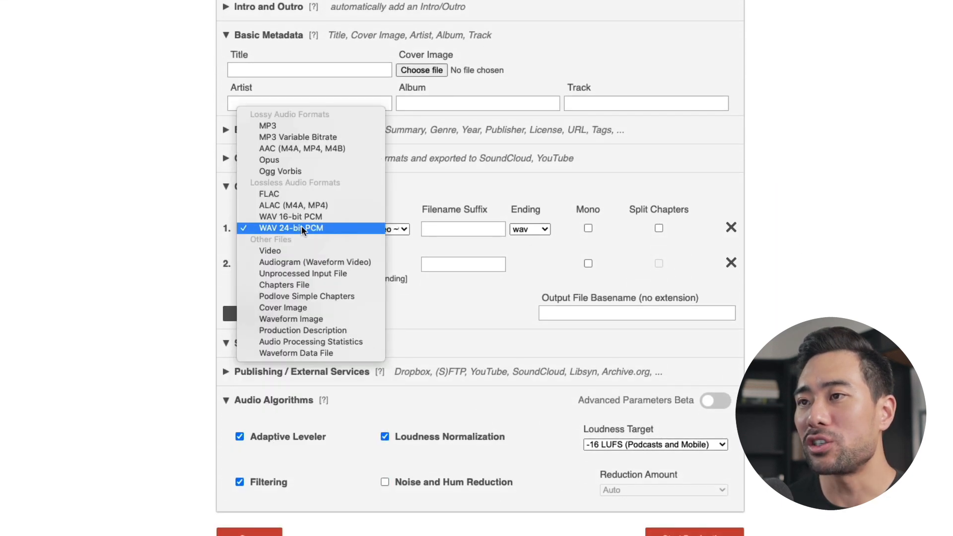
click(302, 229)
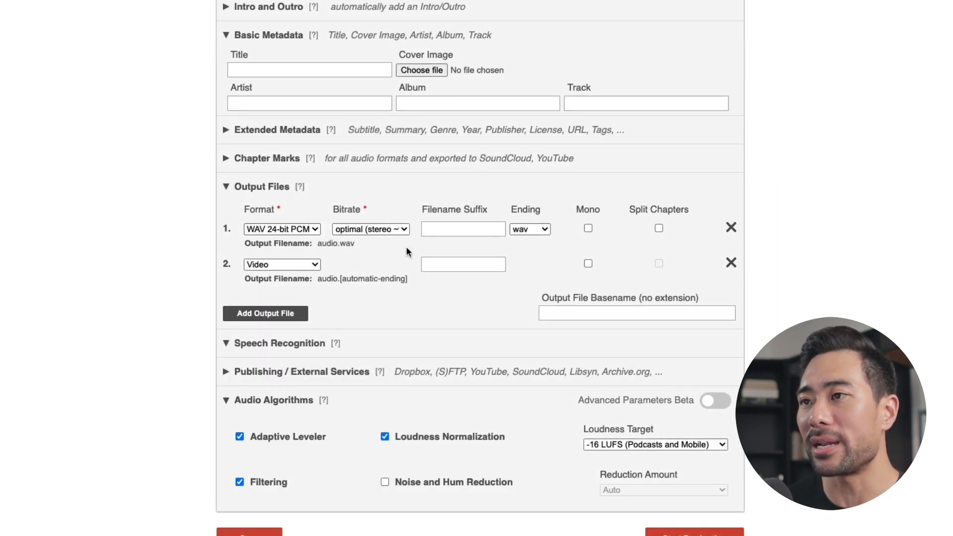
click(391, 231)
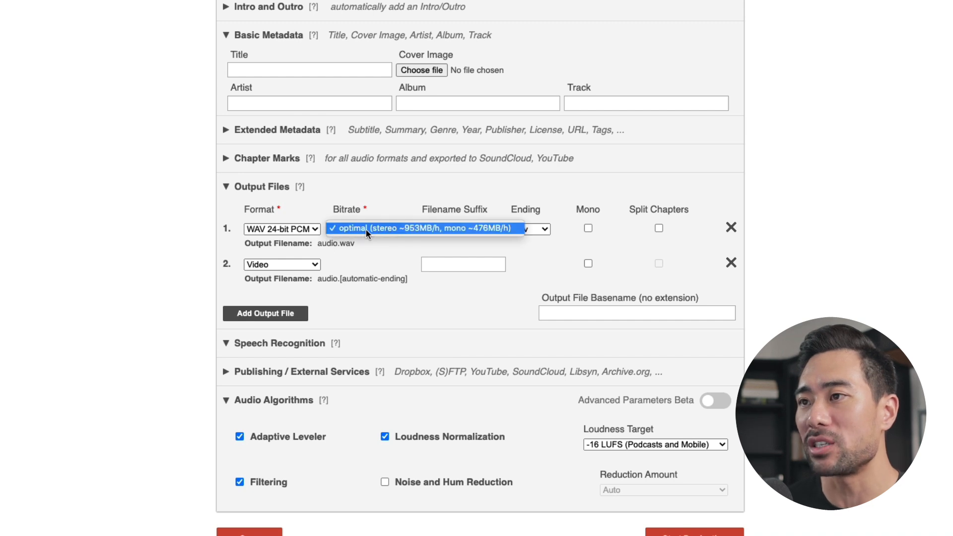
click(380, 231)
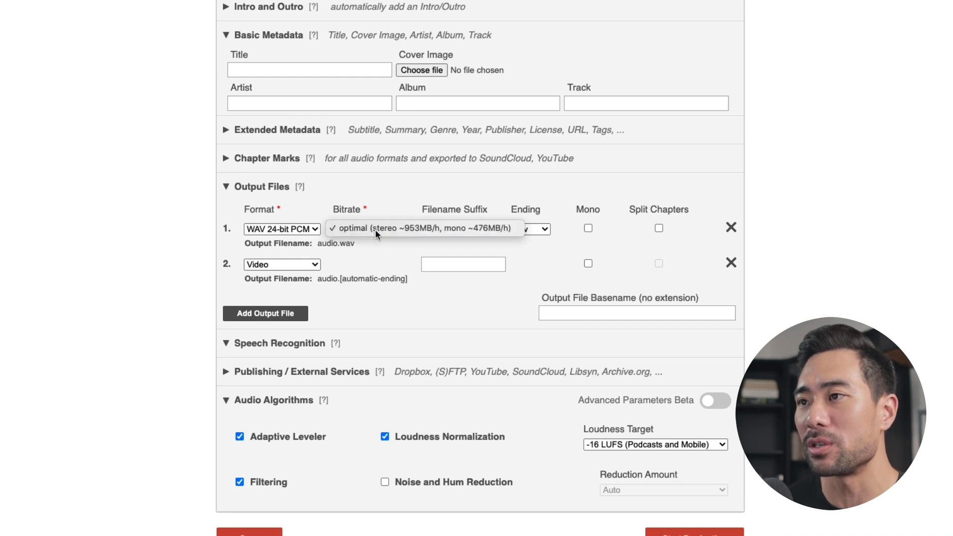
click(588, 229)
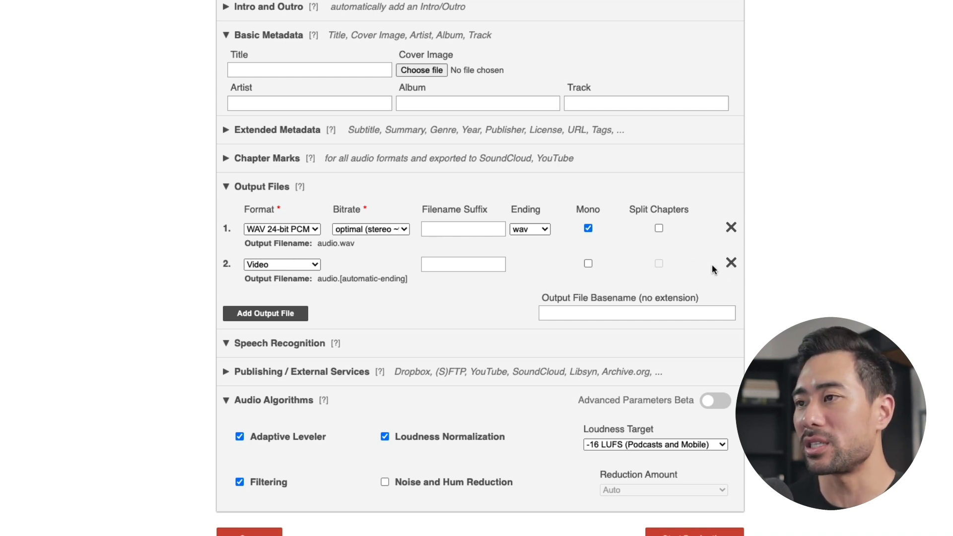
click(731, 263)
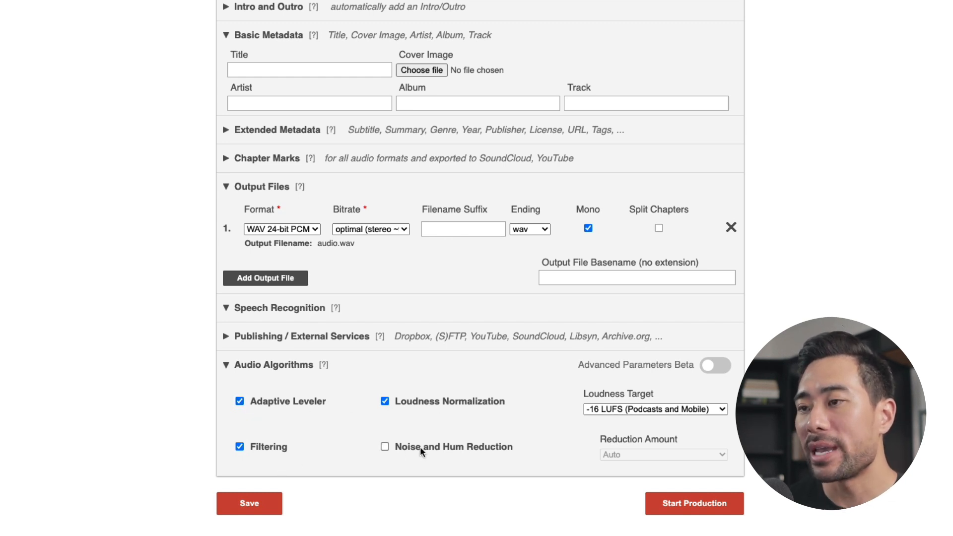
Enable Noise and Hum Reduction, and start and confirm the audio production
click(385, 447)
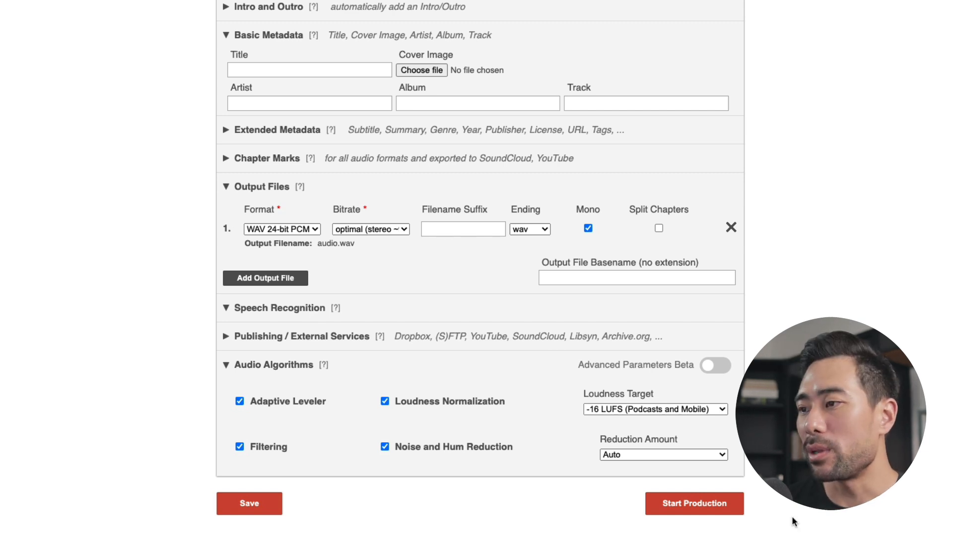
click(695, 505)
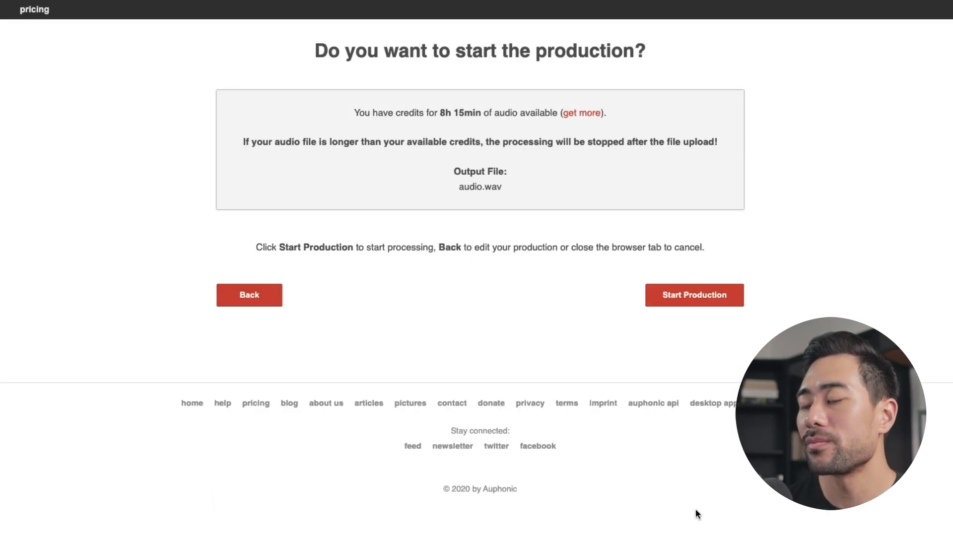
click(691, 301)
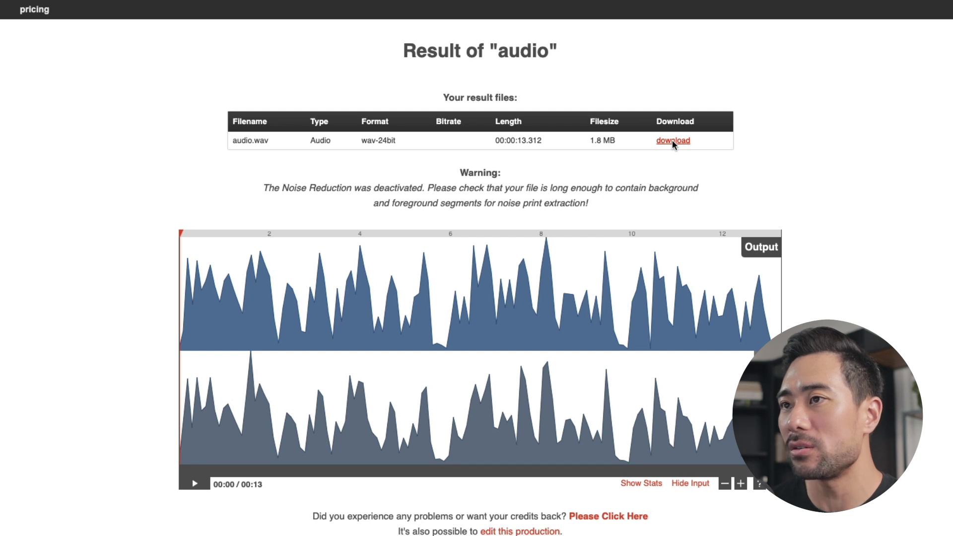
Download the processed audio.wav and rename it audio-clean.wav in the My Process folder
click(672, 141)
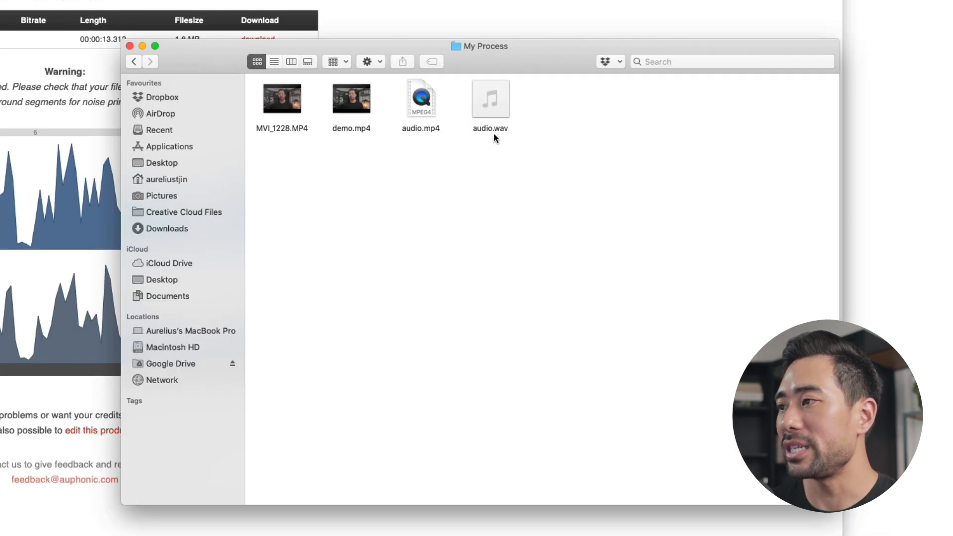
click(493, 130)
click(494, 130)
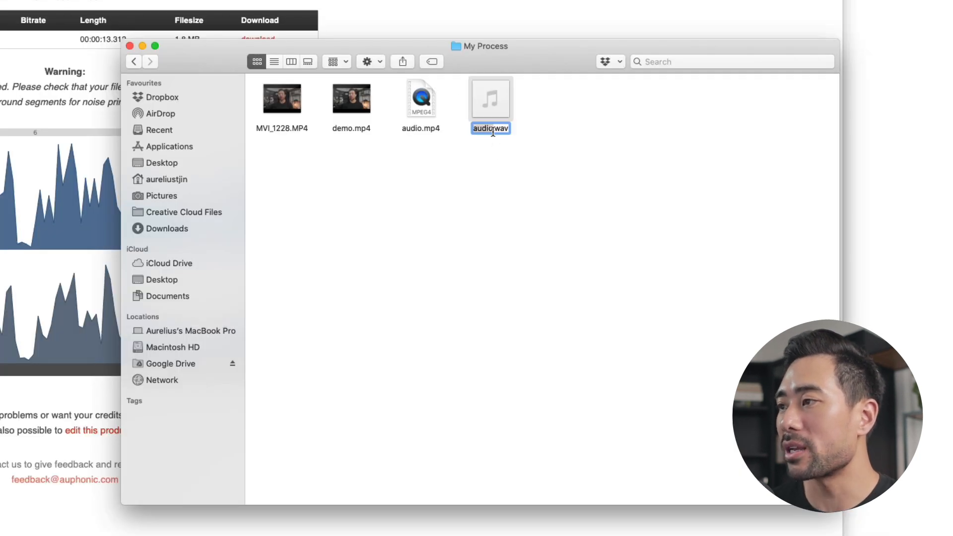
text(-cle)
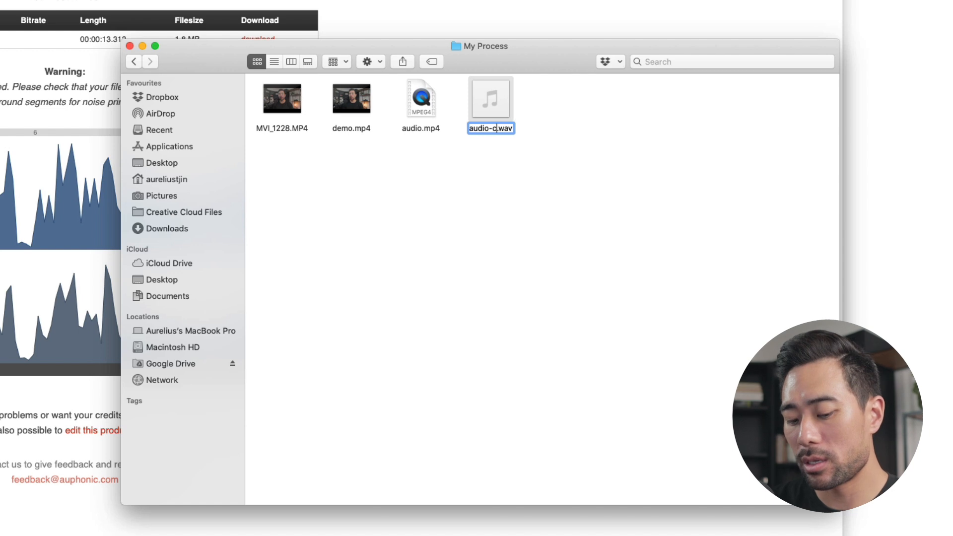
key(BackSpace)
text(ean)
key(Return)
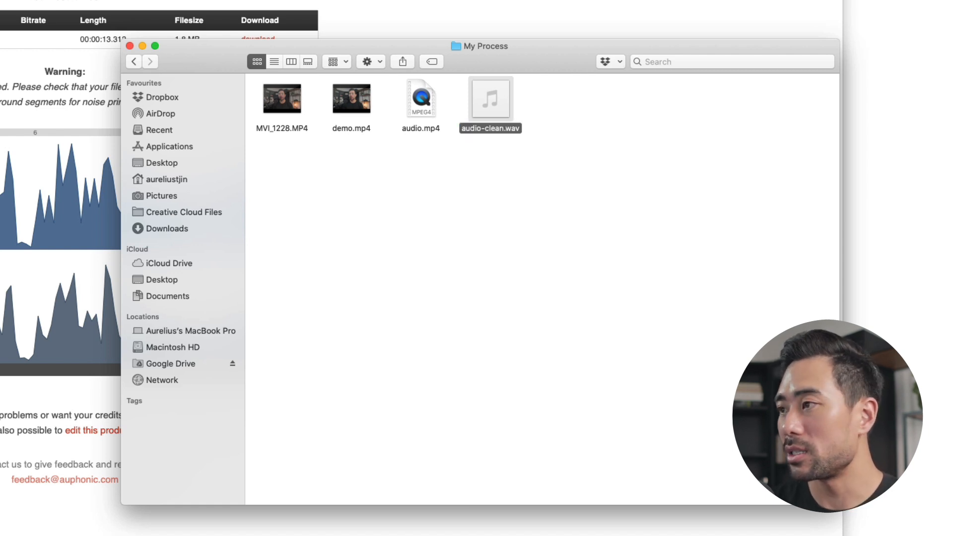
Add audio-clean.wav from Finder to the ScreenFlow timeline below the Scarlett Solo USB track, aligned to the start of the other clips
click(472, 210)
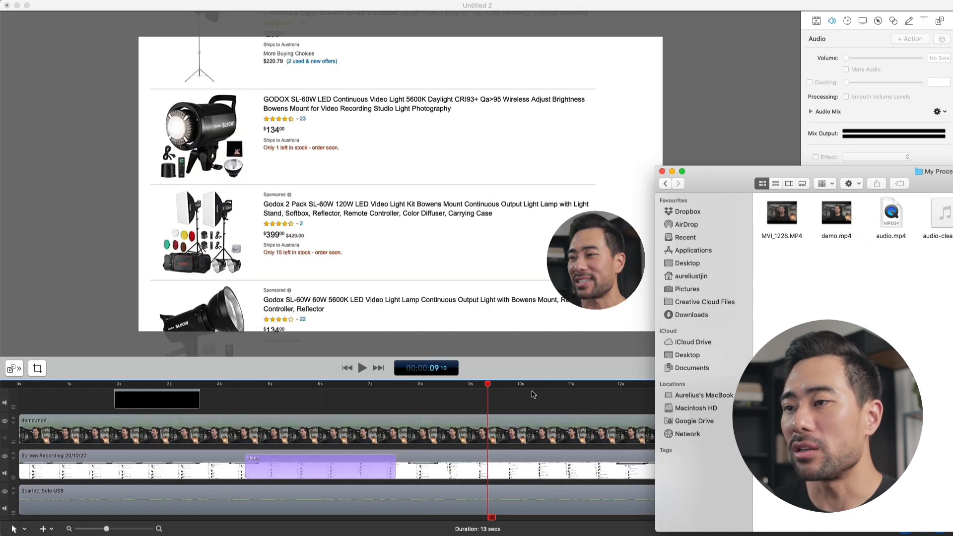
click(532, 395)
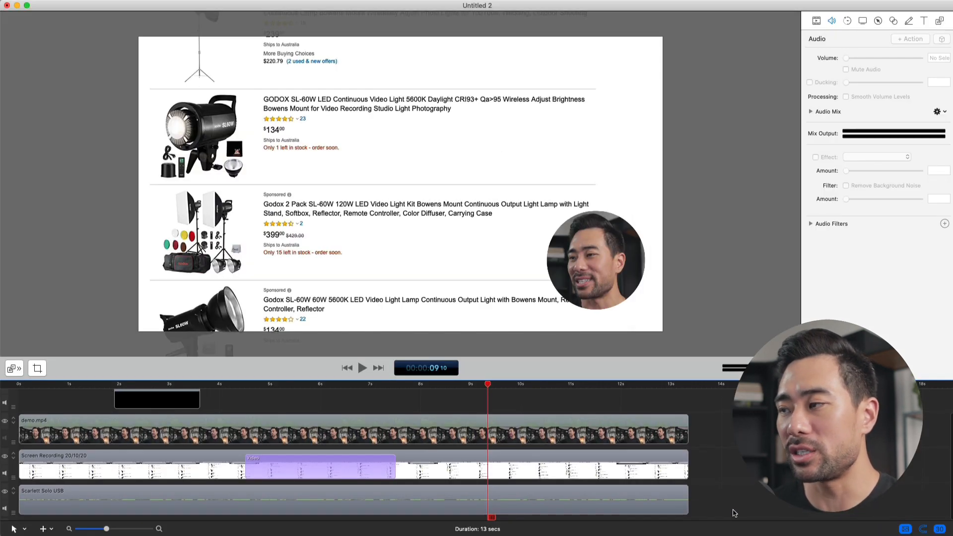
key(super+Tab)
drag(794, 171, 791, 56)
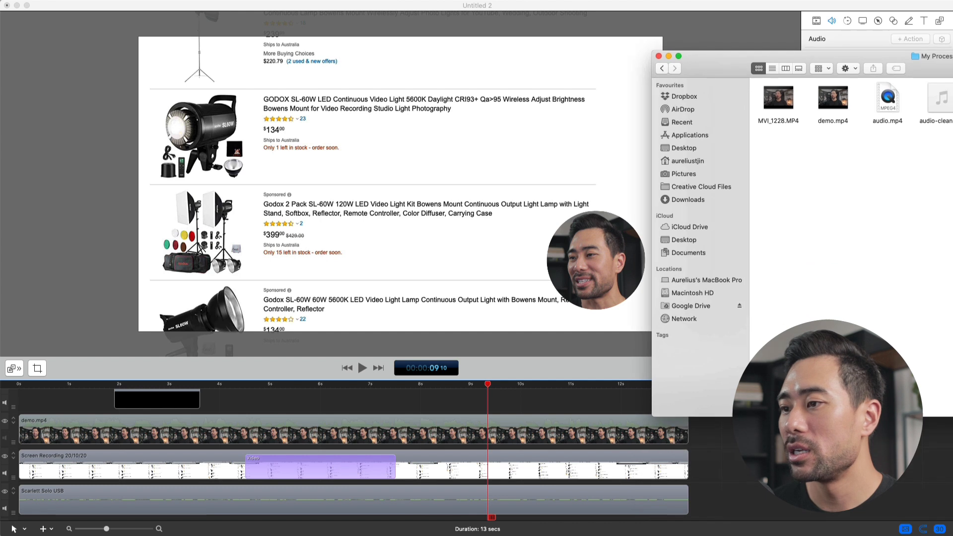
click(942, 122)
drag(942, 123, 710, 516)
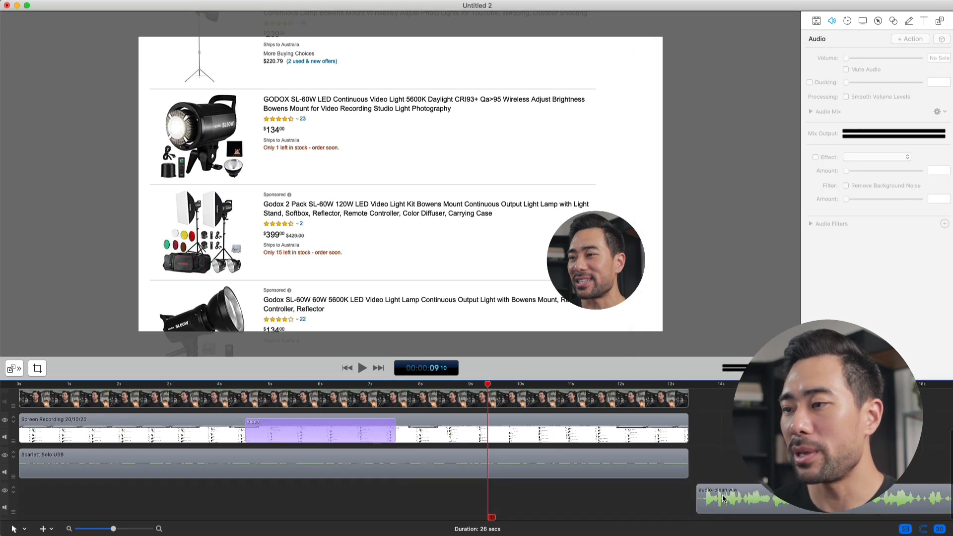
drag(818, 503, 131, 511)
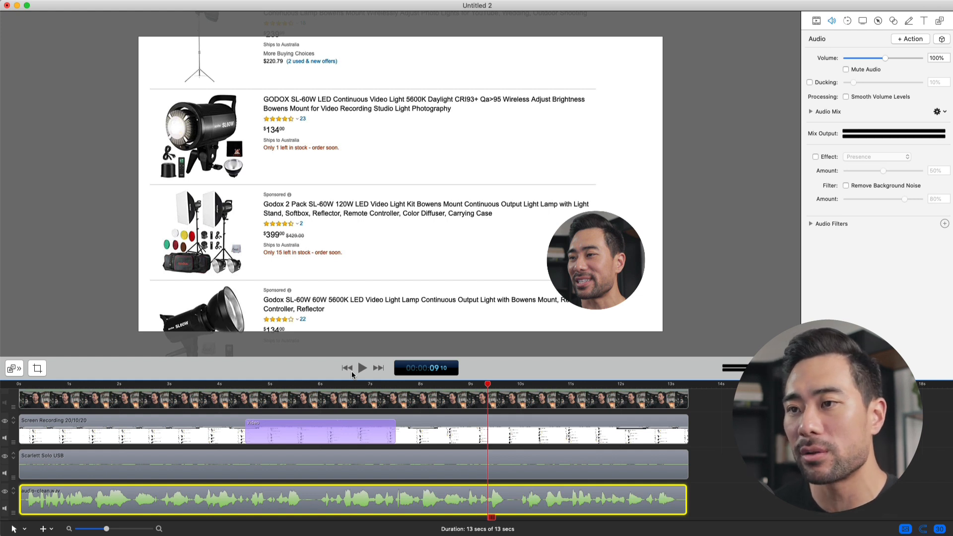
Mute the original Scarlett Solo USB track and deselect its clip
click(49, 461)
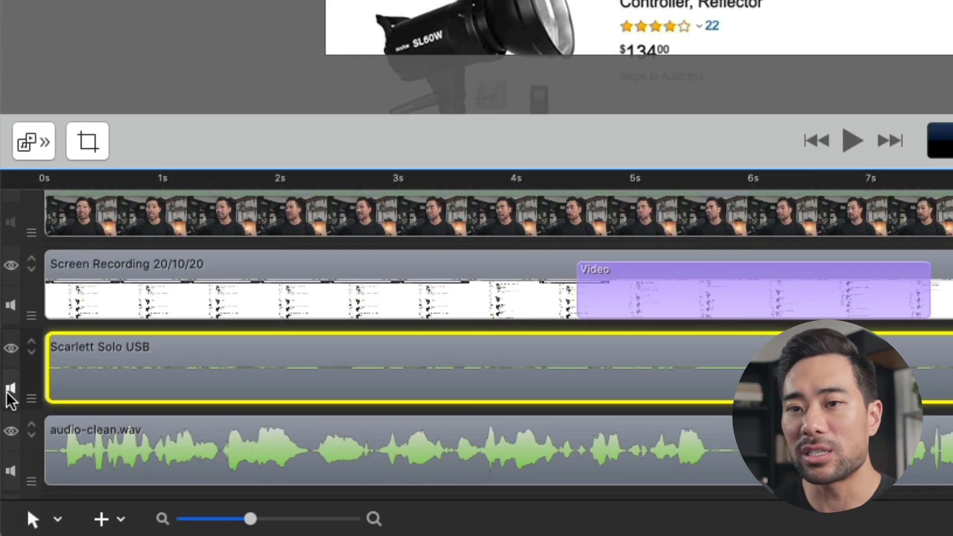
click(9, 391)
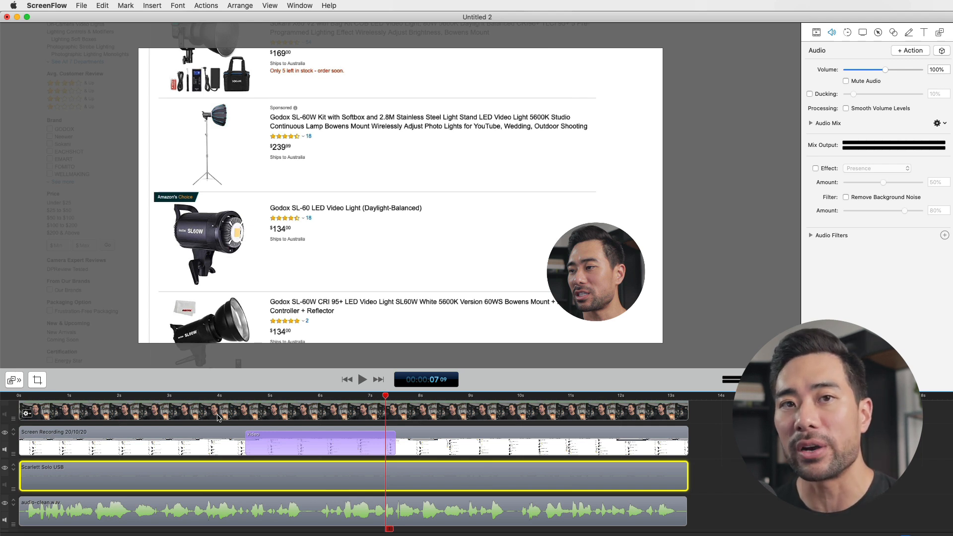
click(707, 448)
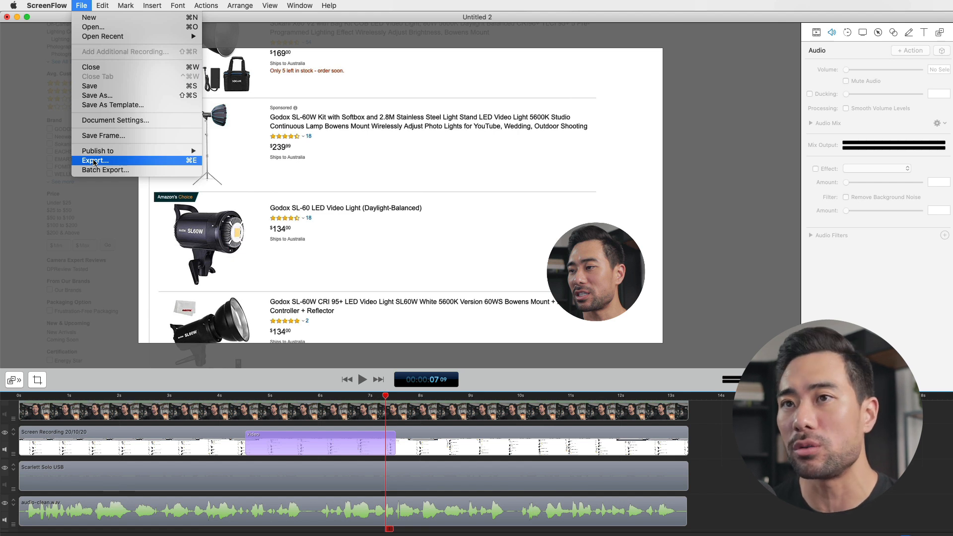
Start exporting the project, name the file video-final.mp4 and use the Web - High [Customized] preset
click(81, 6)
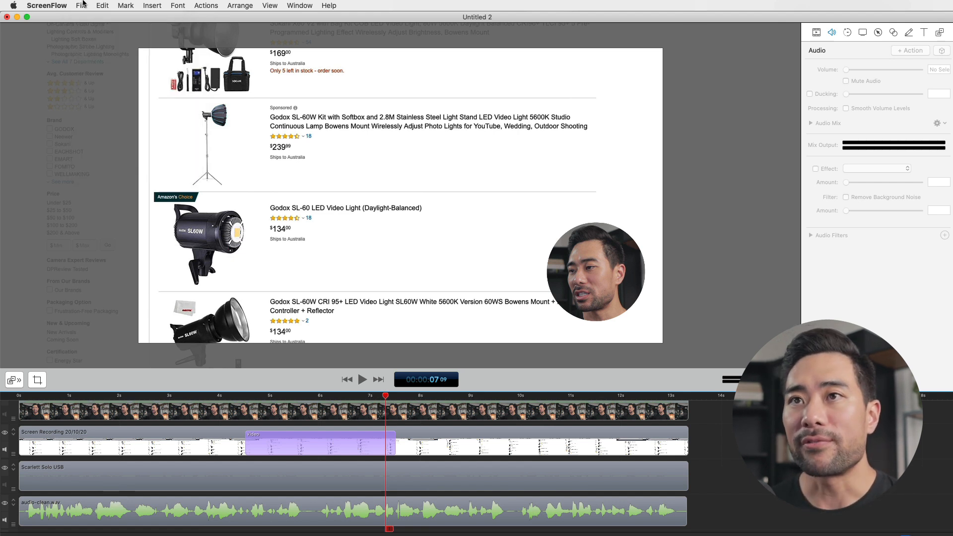
click(82, 5)
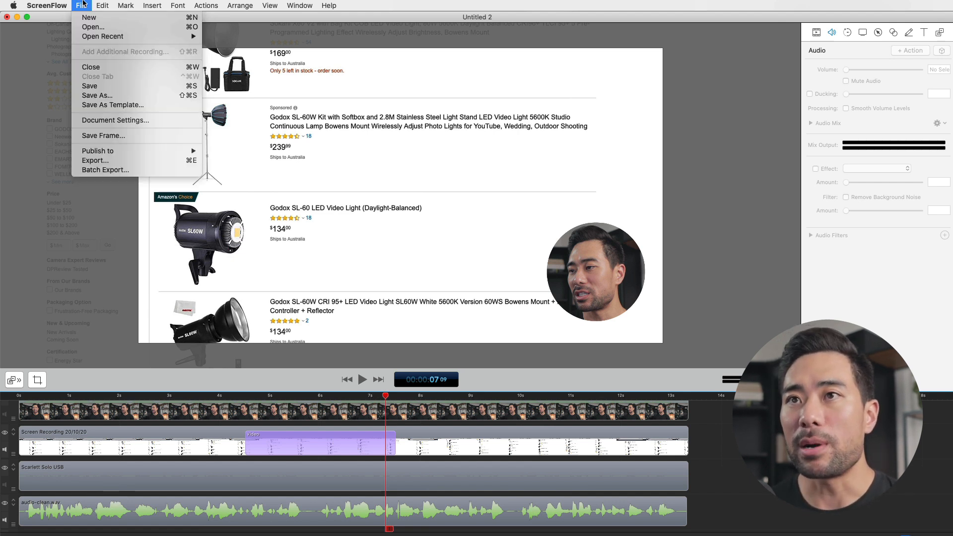
click(133, 160)
text(video)
text(-final)
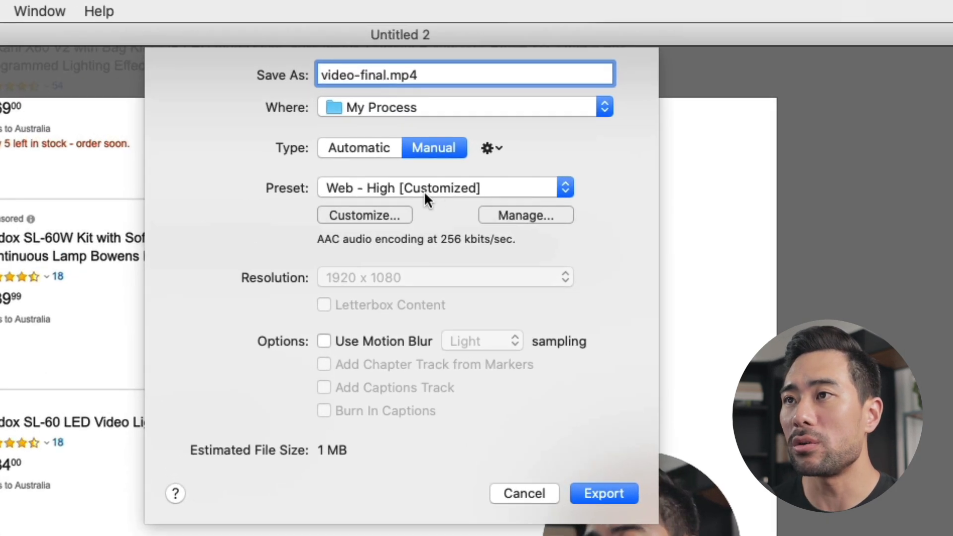
click(424, 191)
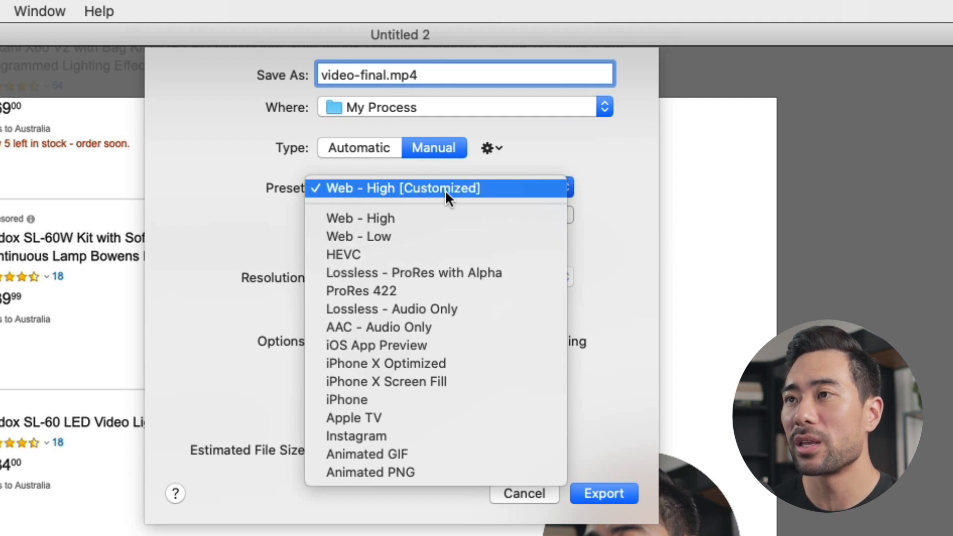
click(421, 191)
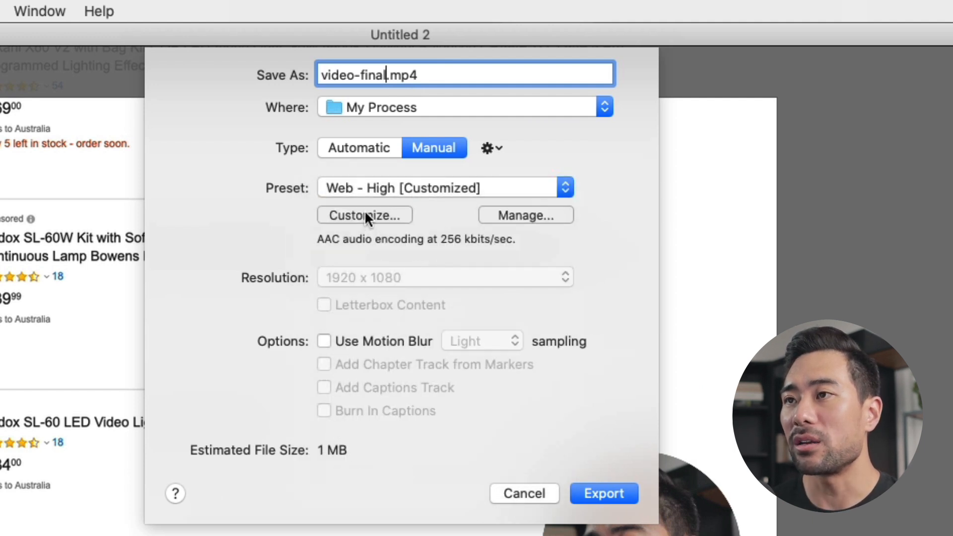
Customize the export preset to include H.264 video, keeping the frame rate at 30 fps
click(364, 216)
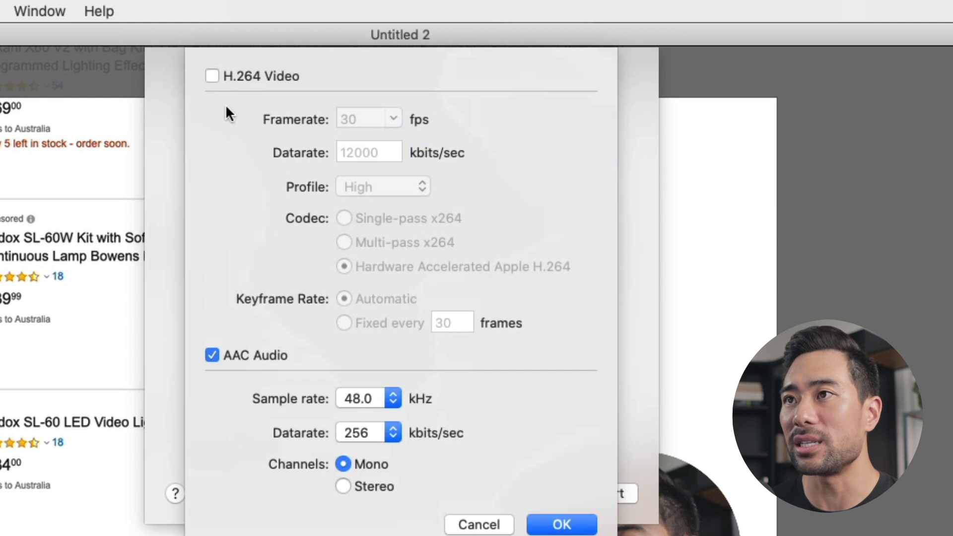
click(226, 75)
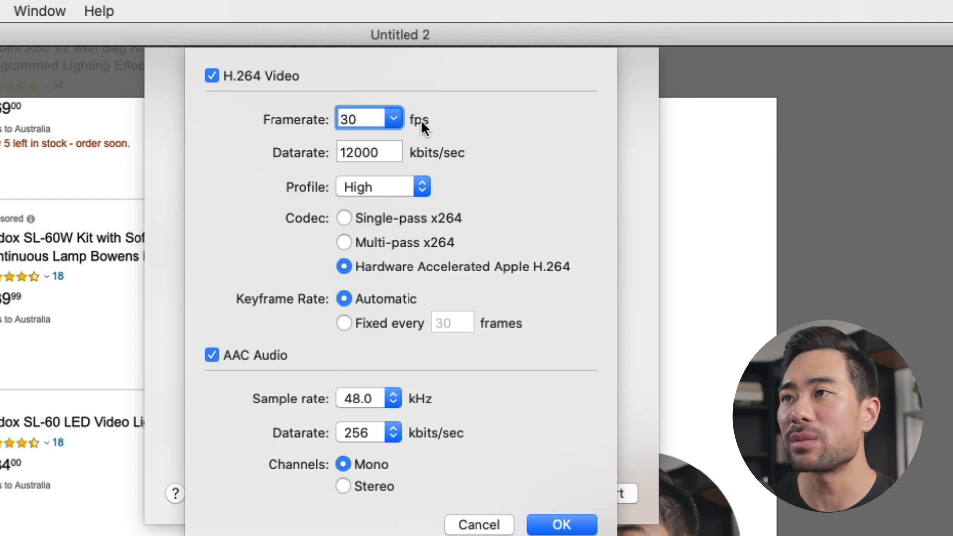
click(392, 122)
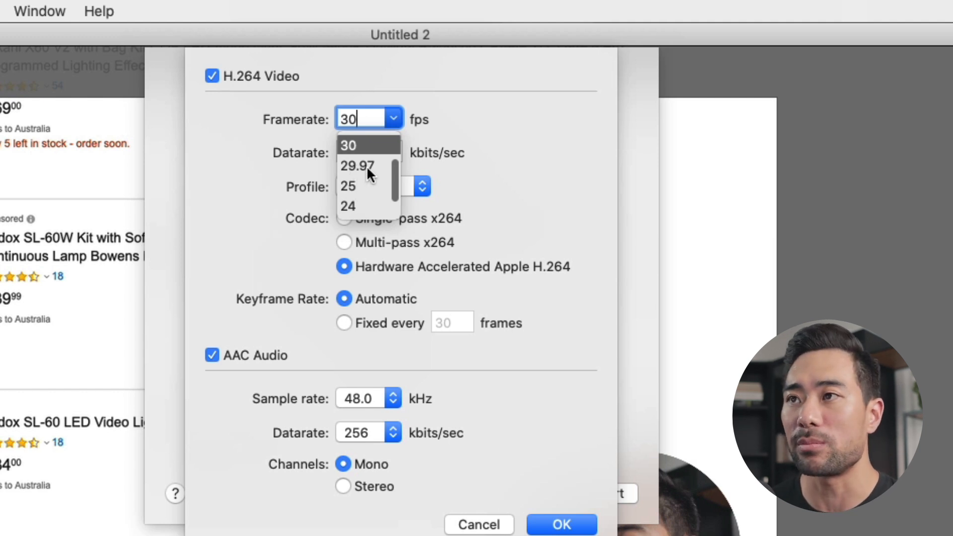
click(493, 138)
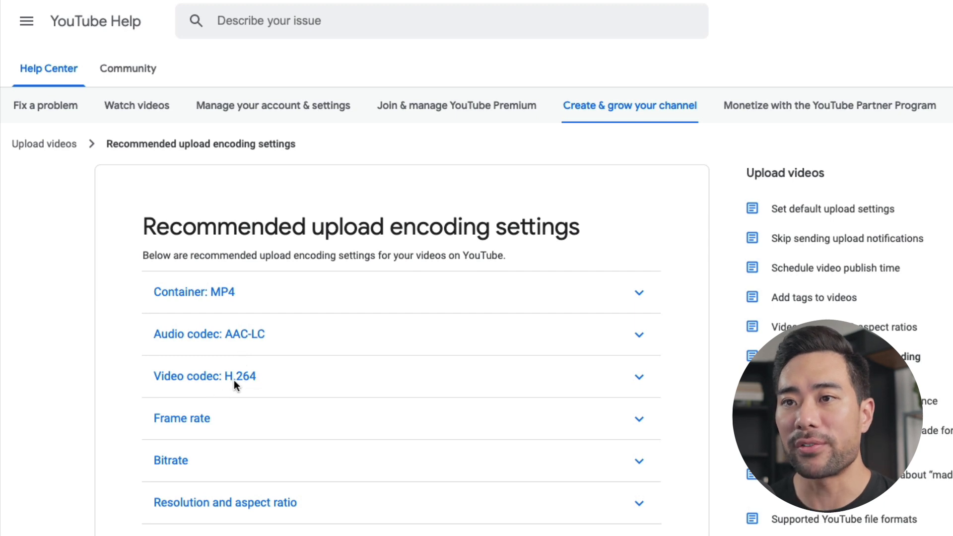
Examine the frame rate and bitrate recommendations on YouTube Help's upload encoding settings page
click(210, 417)
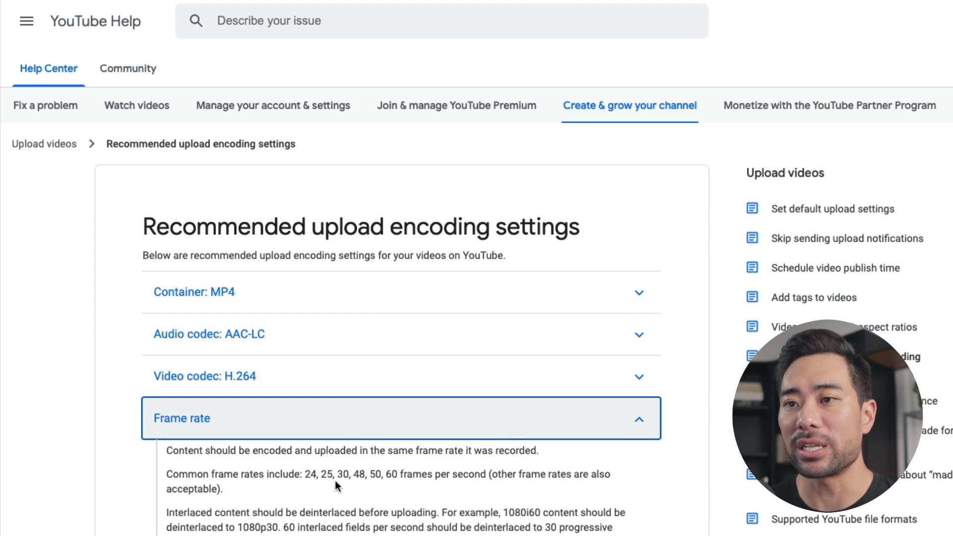
click(405, 422)
click(344, 451)
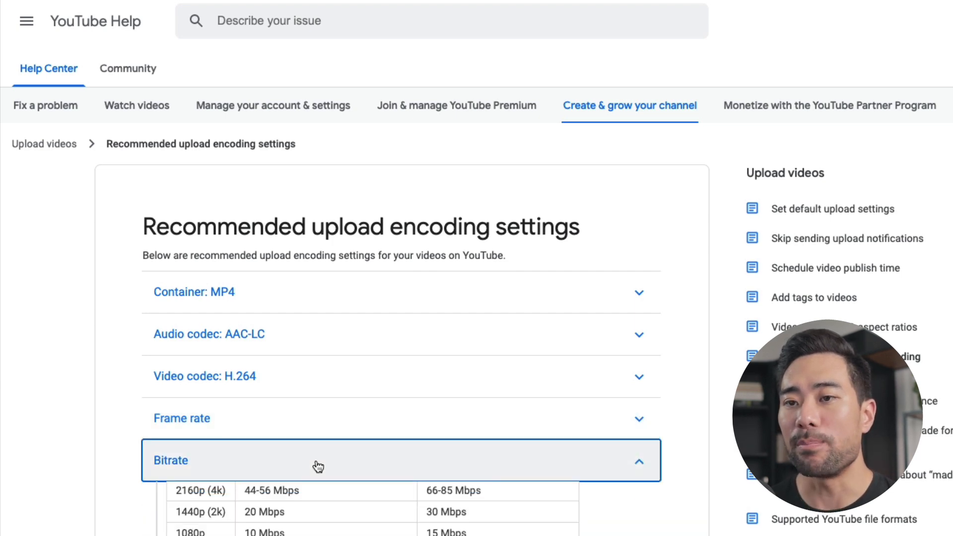
scroll(434, 480, down, 5)
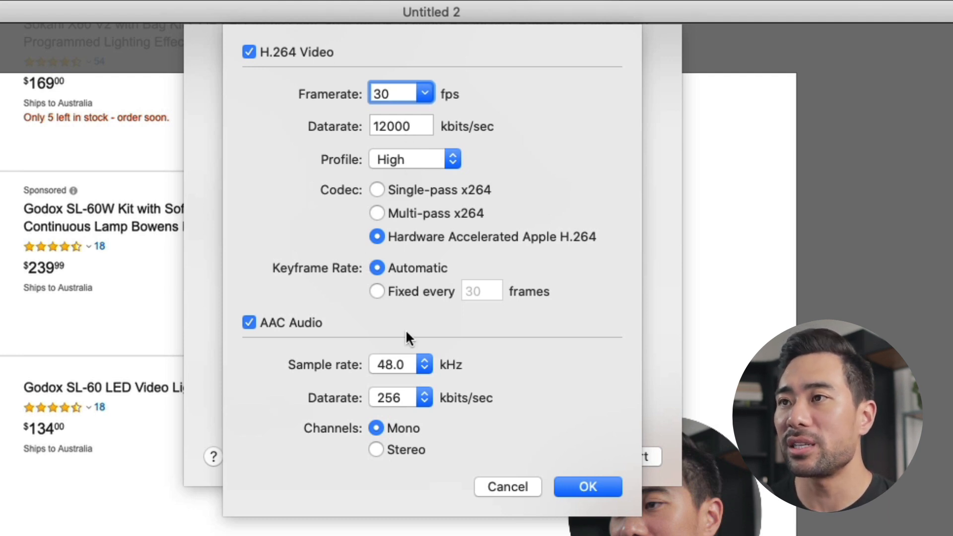
Keep the AAC audio sample rate at 48.0 kHz and apply the customized encoding settings
click(398, 364)
click(397, 364)
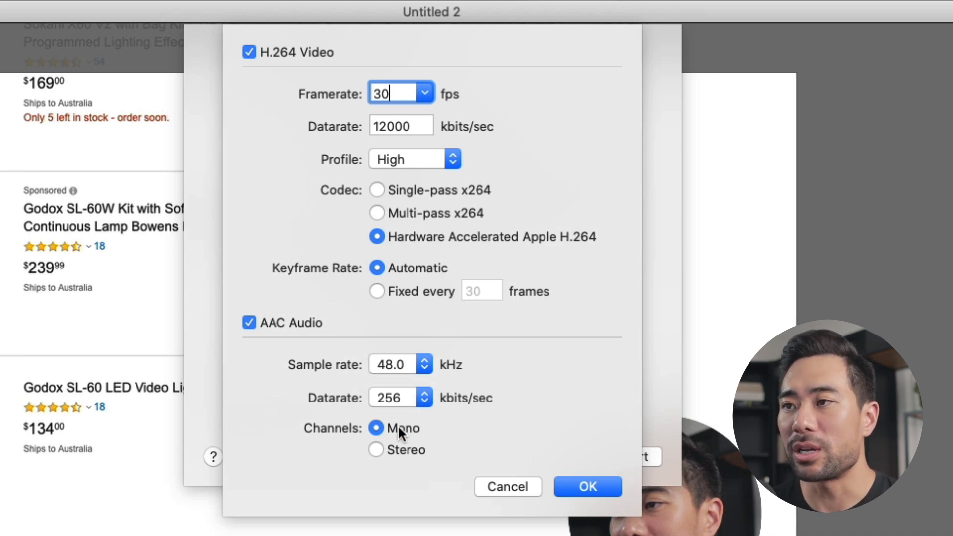
click(567, 486)
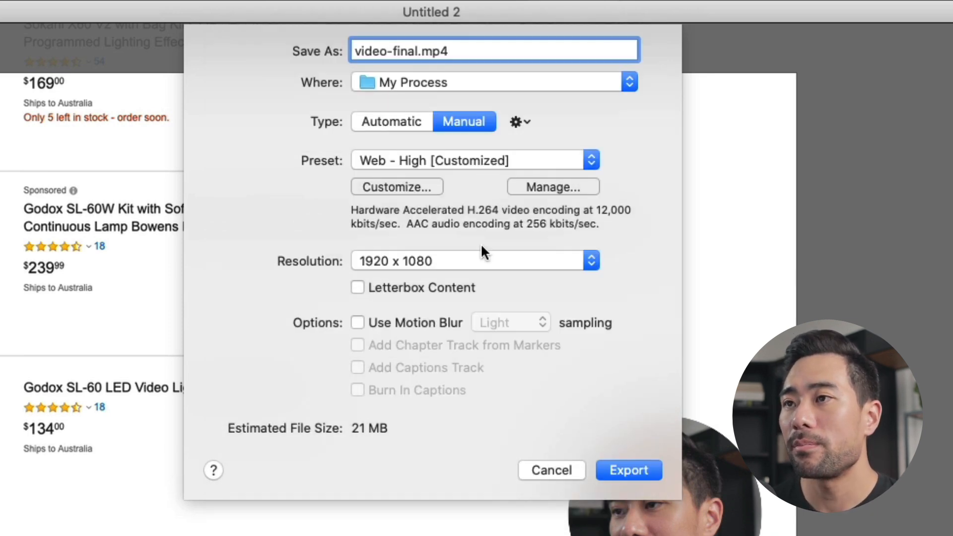
Keep the export resolution at 1920 x 1080 and export the video
click(464, 262)
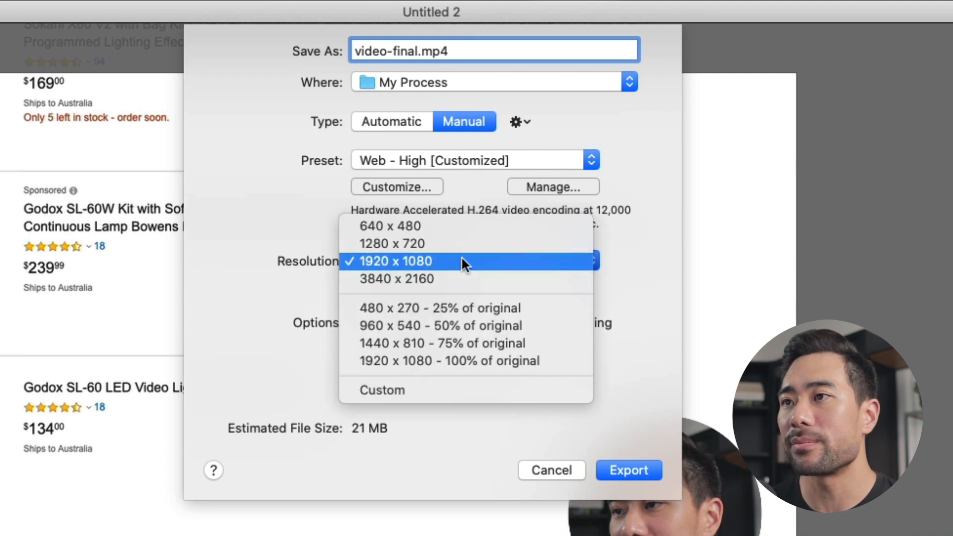
click(462, 259)
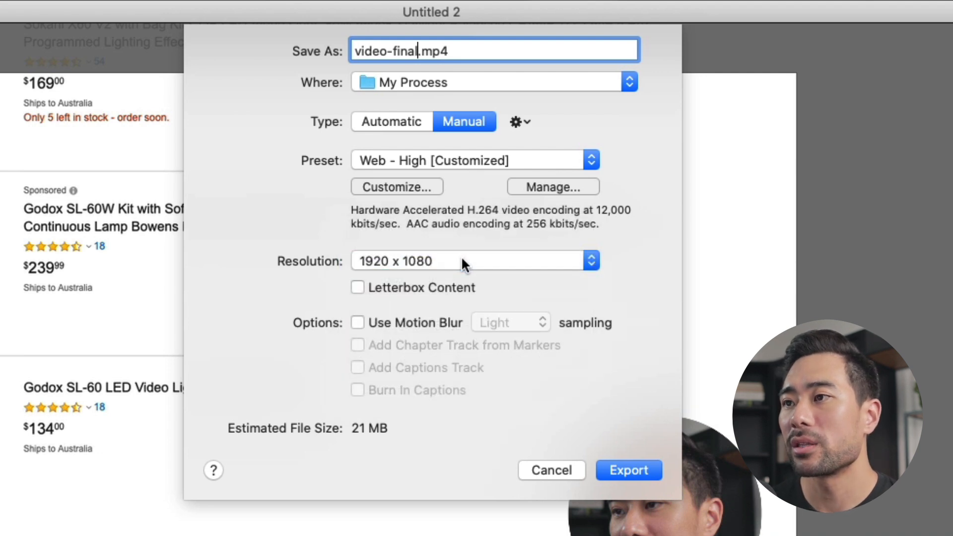
click(628, 470)
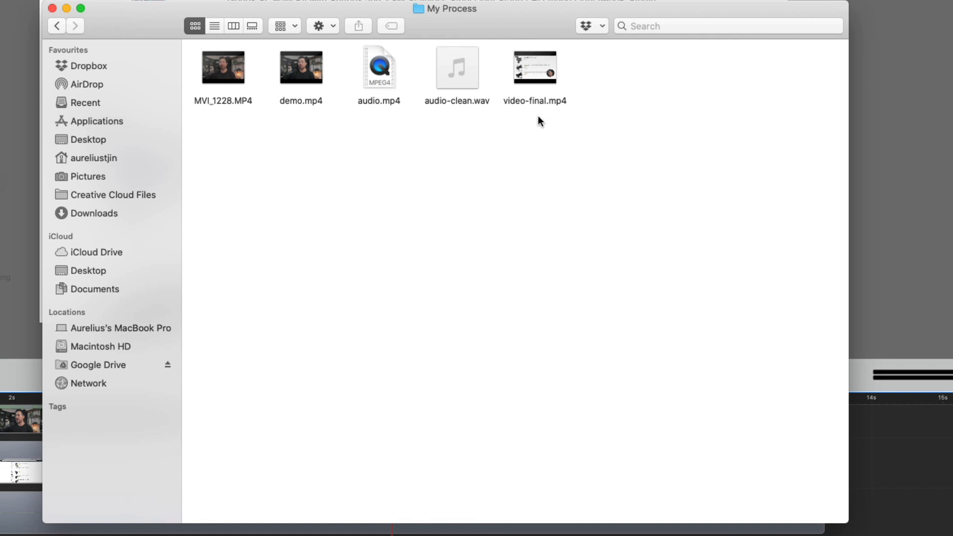
Preview the exported video-final.mp4 from the My Process folder in Finder
click(545, 103)
key(space)
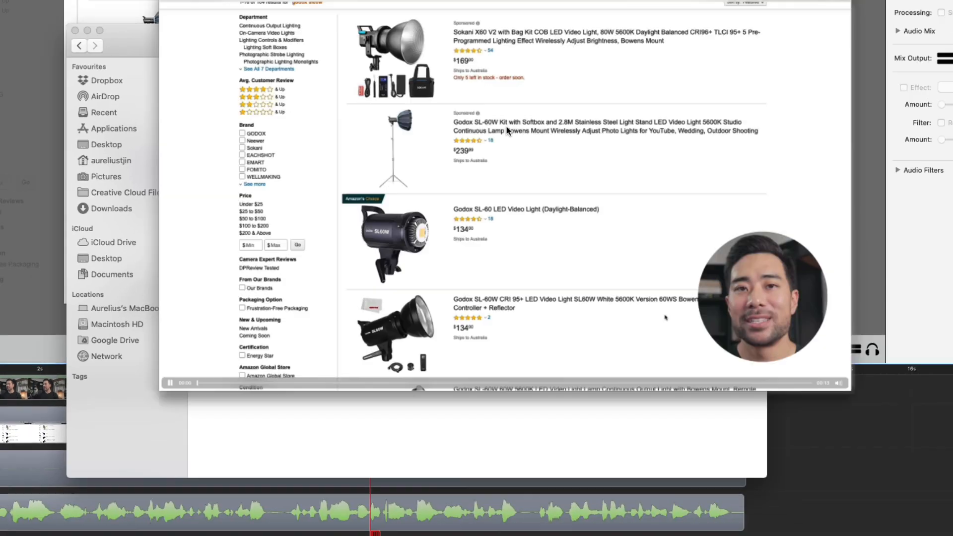